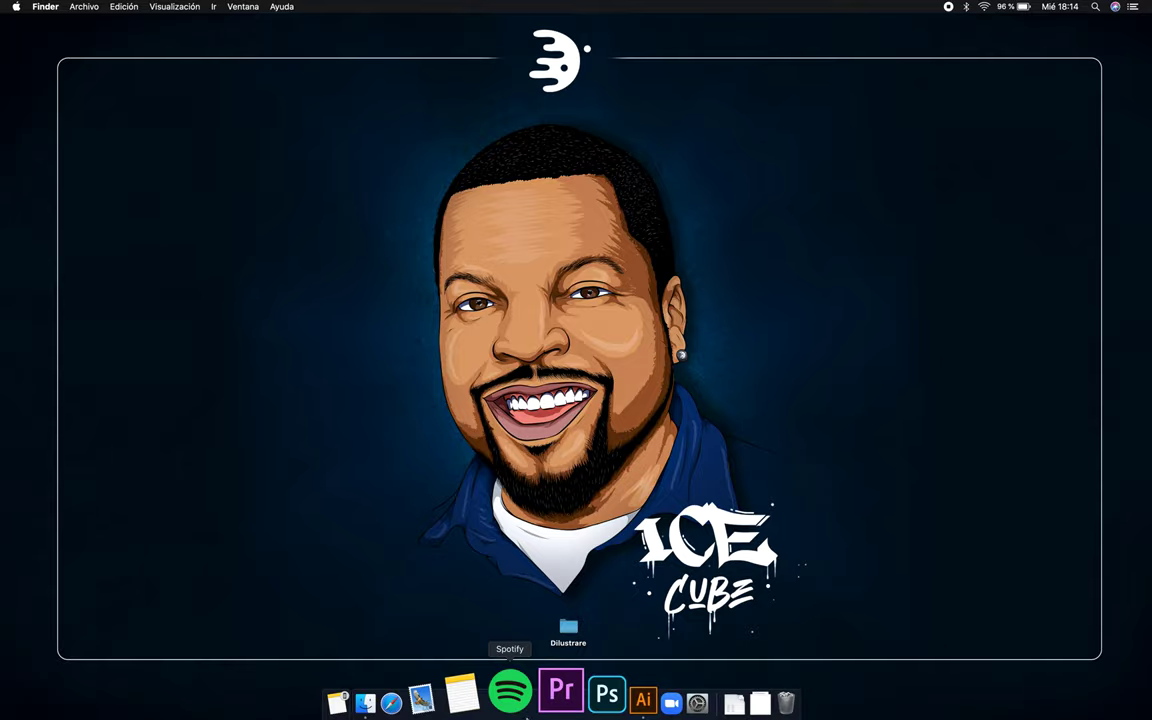
# Open the bly.ai portrait, zoom in on its teal artboard, and bring up the Layers panel options menu.
pyautogui.click(406, 693)
pyautogui.doubleClick(306, 222)
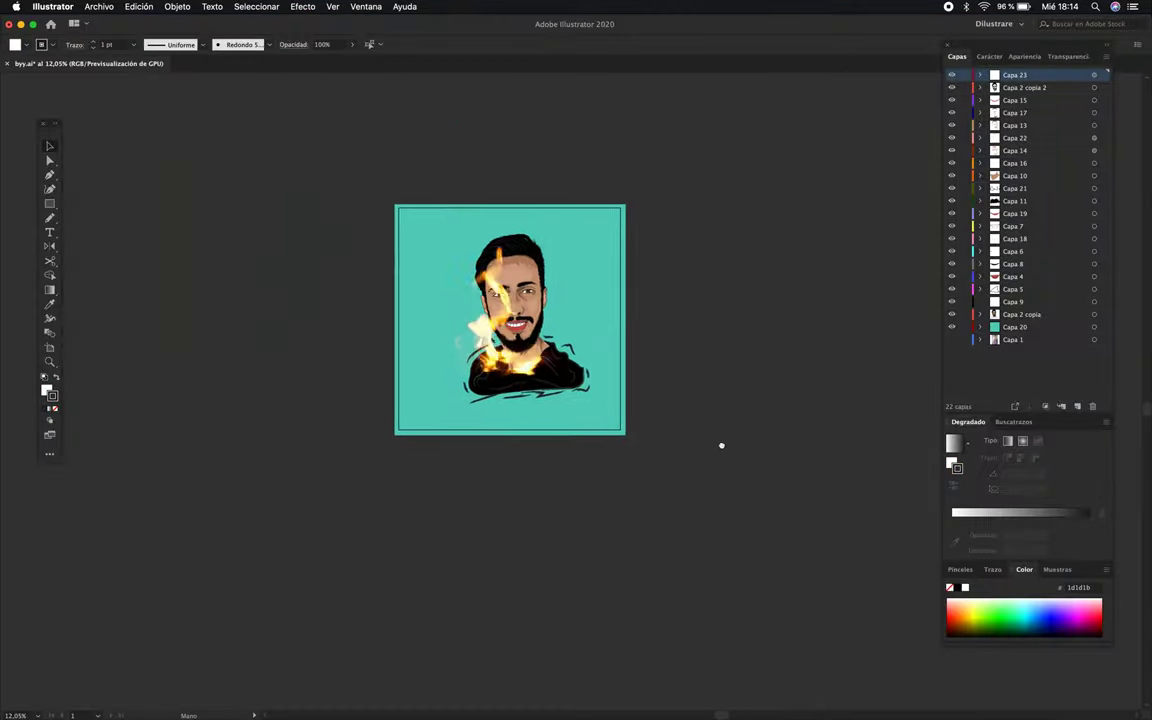
pyautogui.scroll(5, 706, 405)
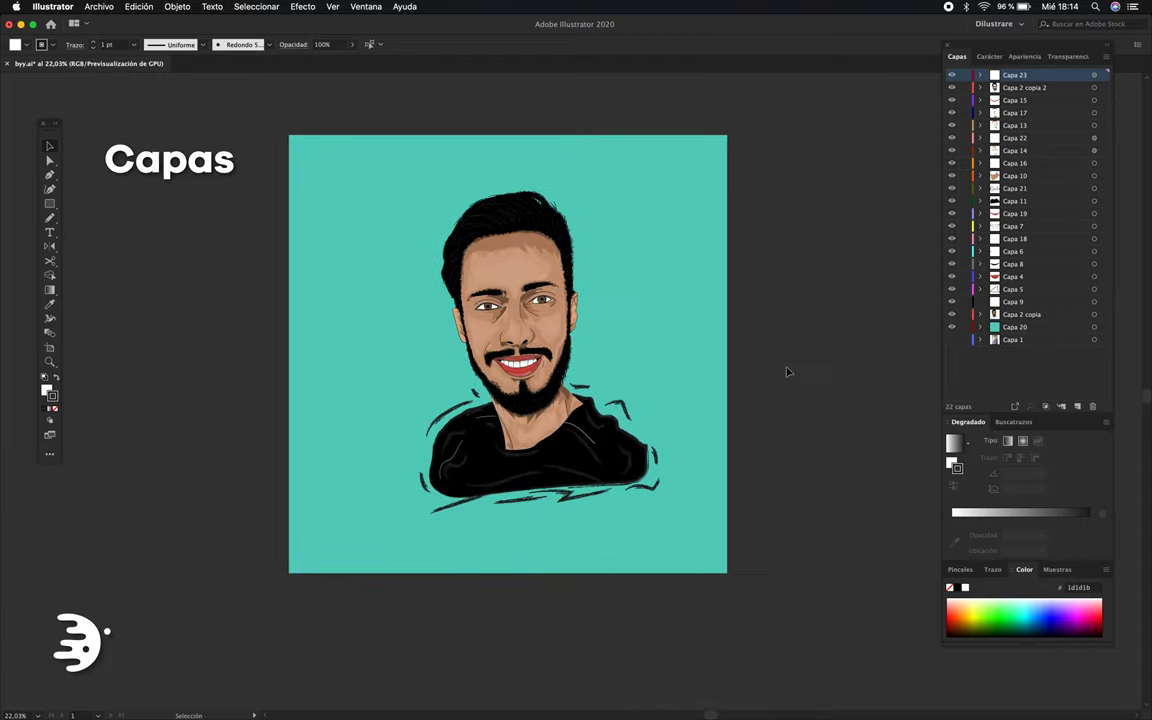
pyautogui.scroll(2, 789, 378)
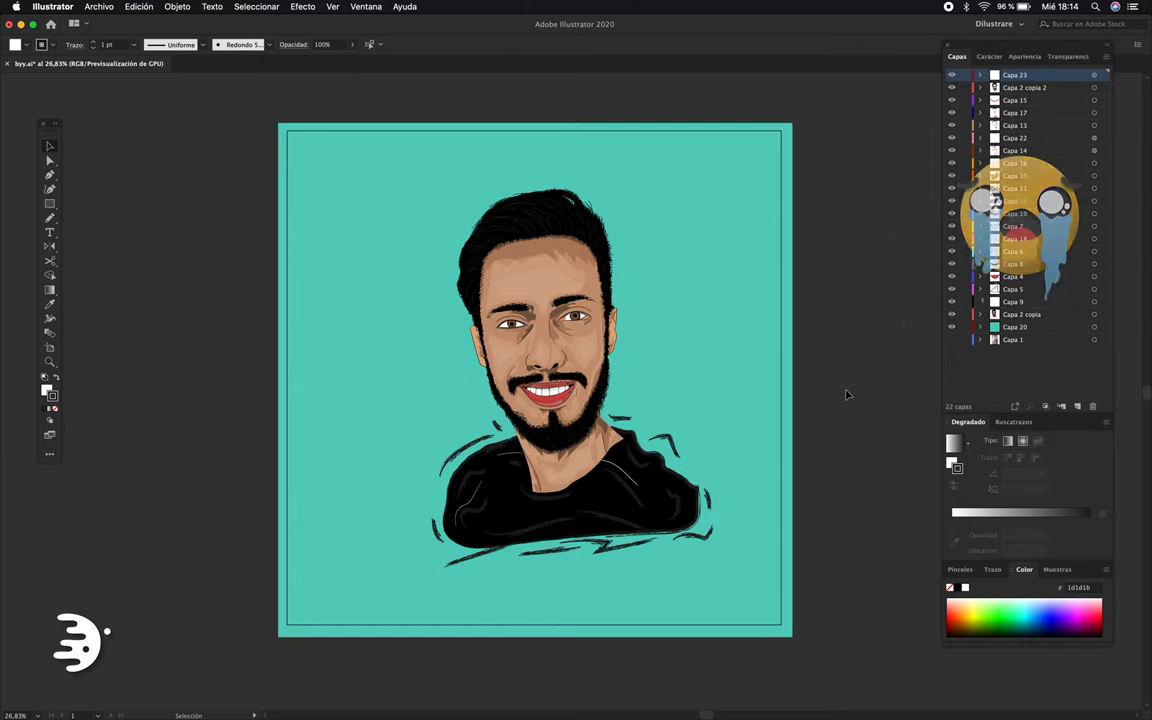
pyautogui.click(1105, 56)
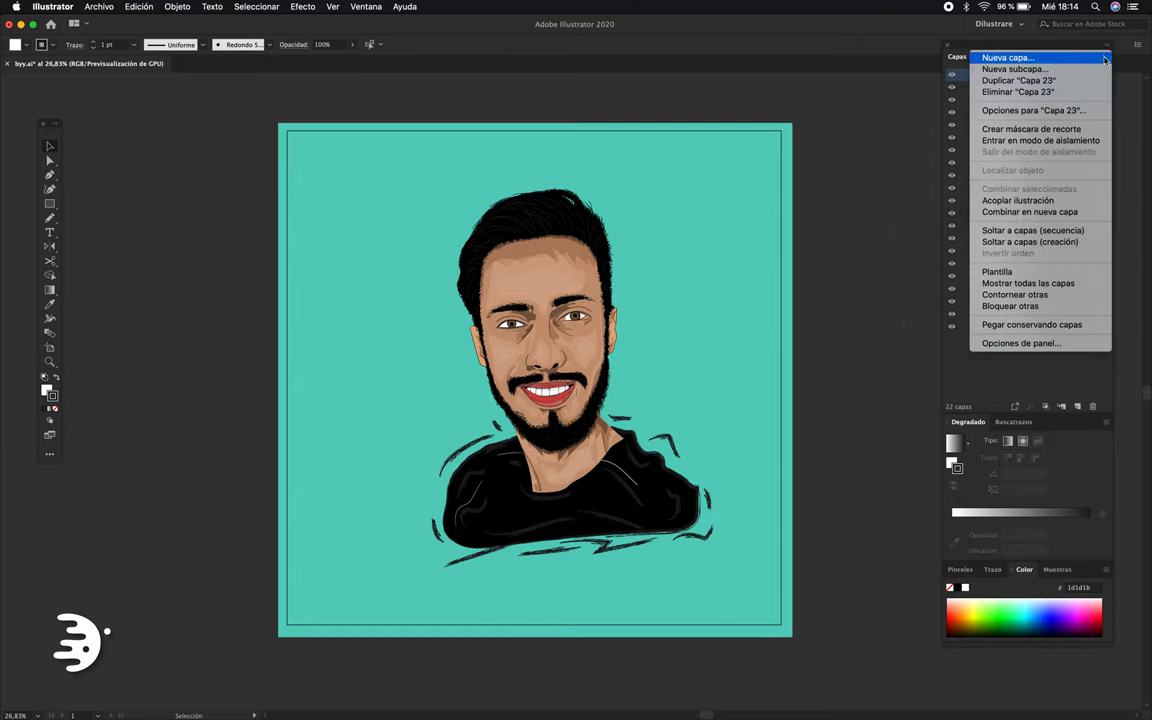
# Set the Layers panel row size to a custom 20 px.
pyautogui.click(1010, 342)
pyautogui.click(541, 423)
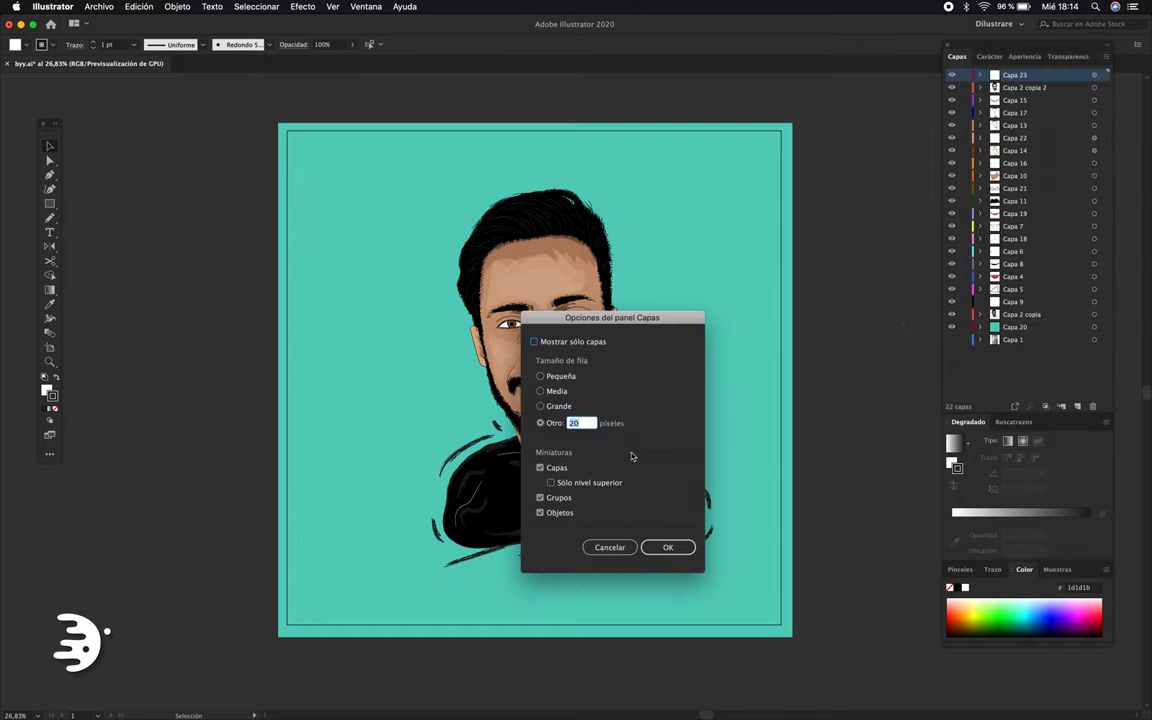
pyautogui.press('Return')
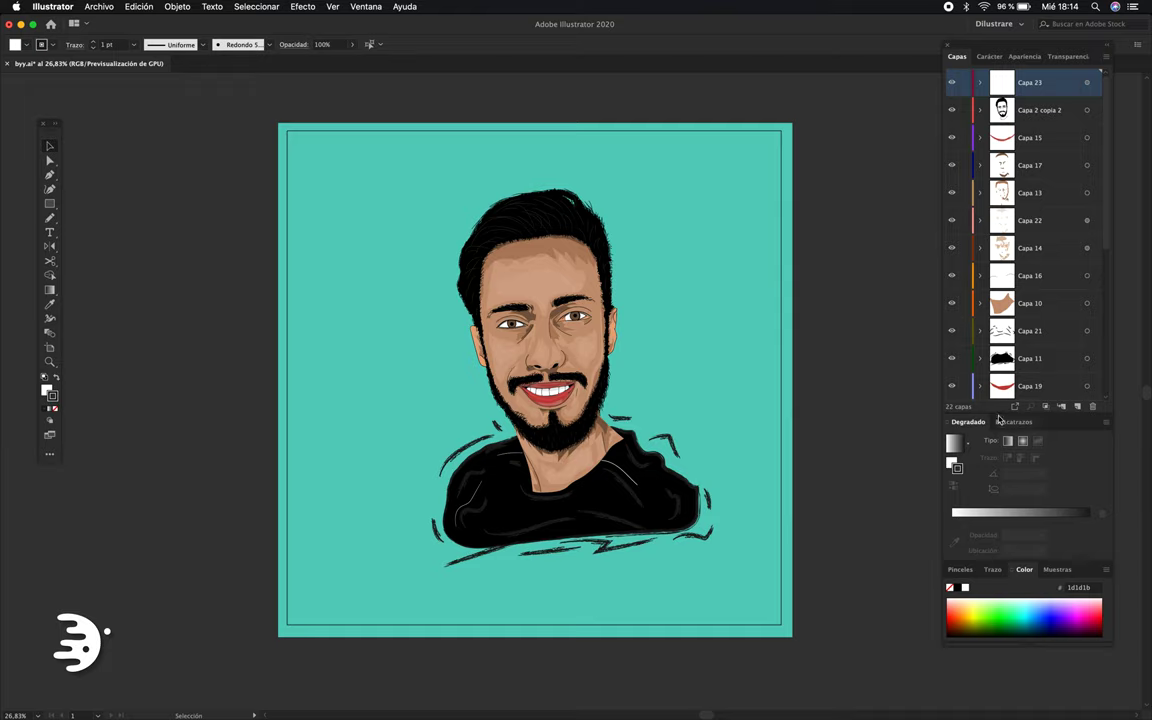
# Lengthen the Layers panel and expand Capa 2 copia to reveal its sublayers.
pyautogui.moveTo(998, 412); pyautogui.dragTo(998, 595)
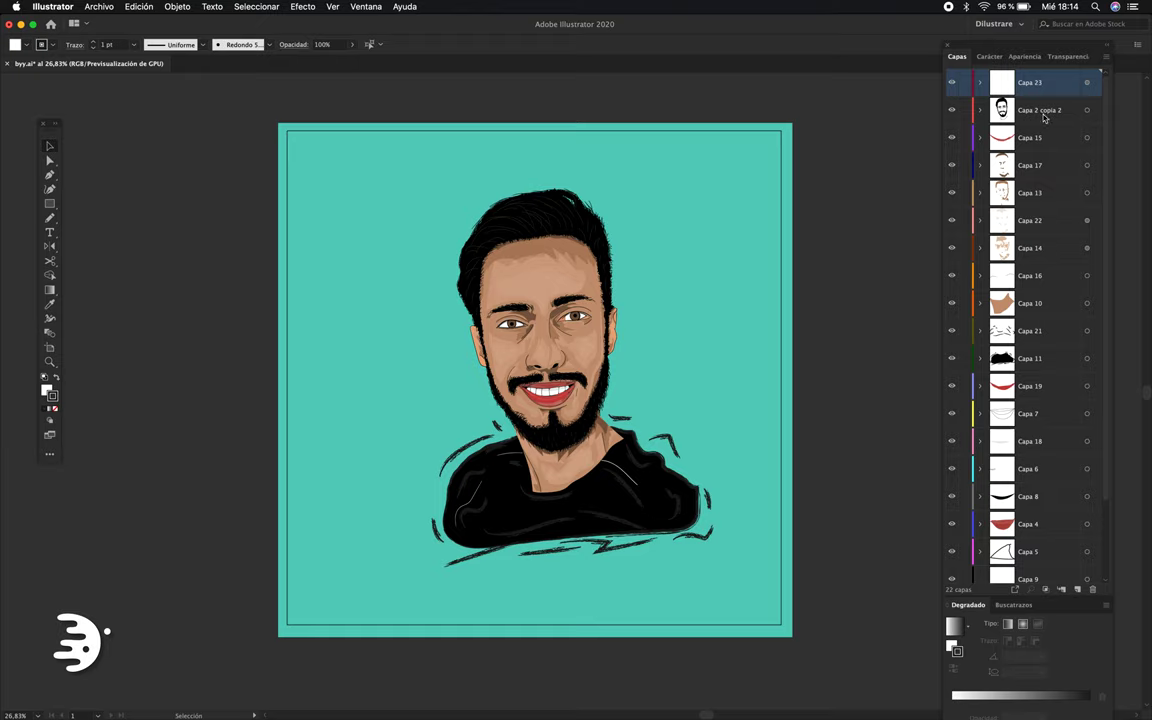
pyautogui.scroll(-2, 985, 452)
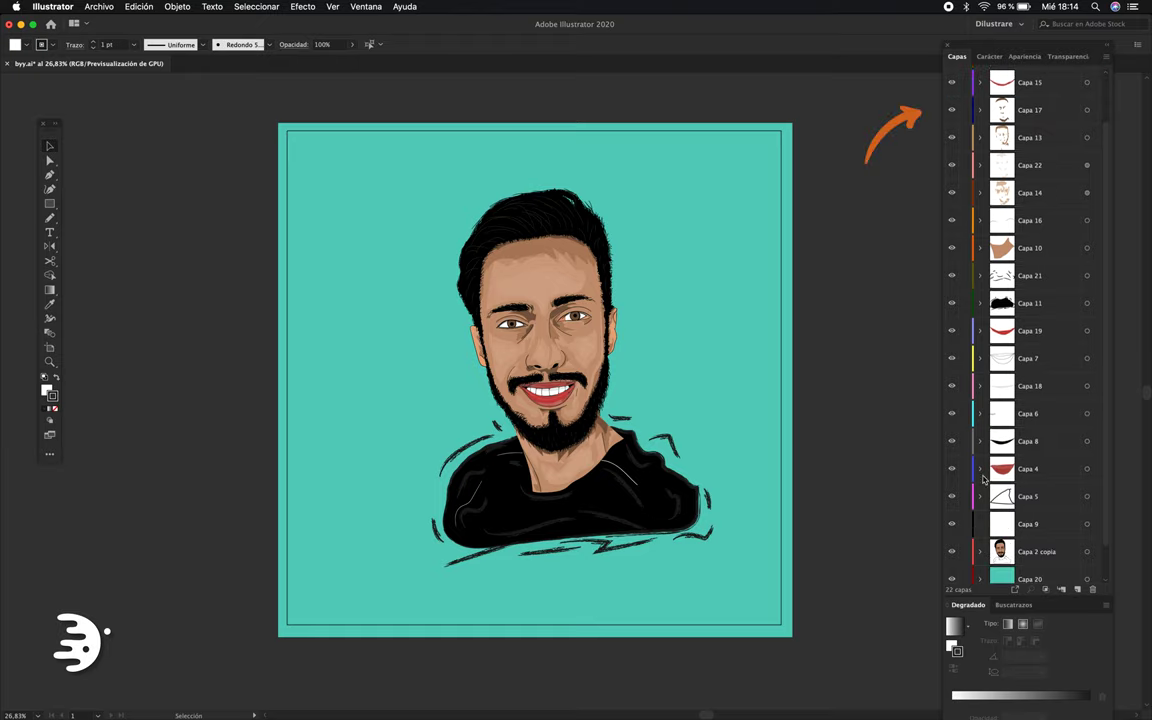
pyautogui.scroll(2, 1037, 340)
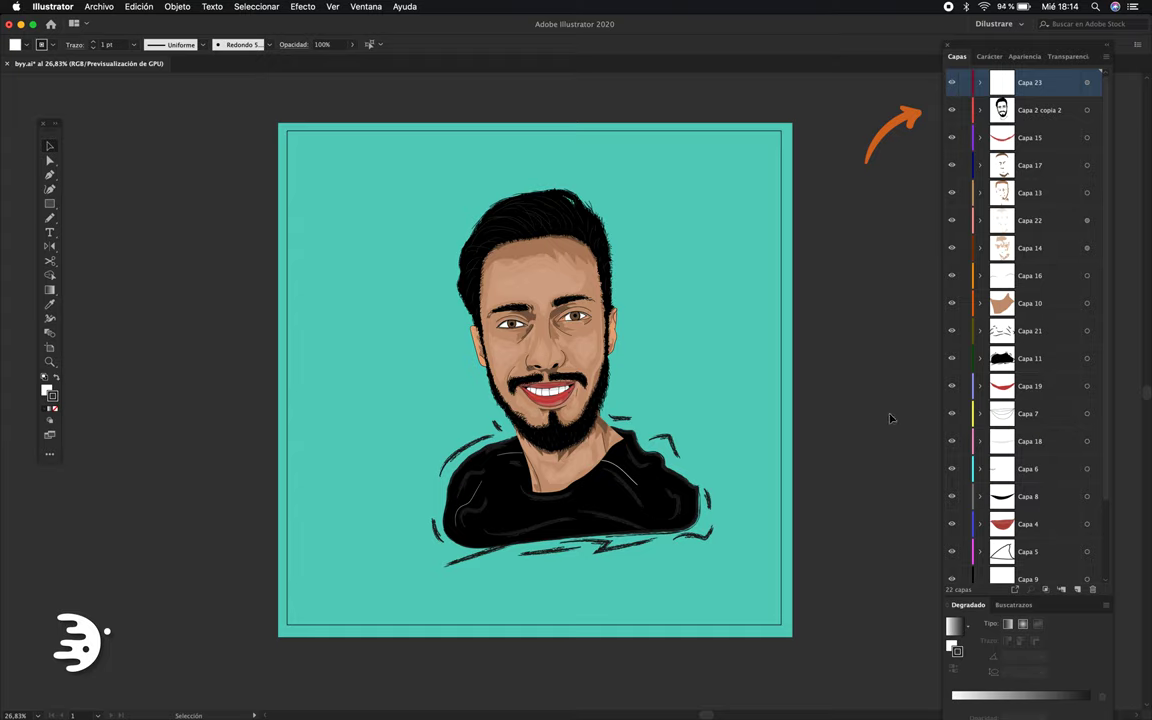
pyautogui.moveTo(1020, 315); pyautogui.dragTo(1030, 530)
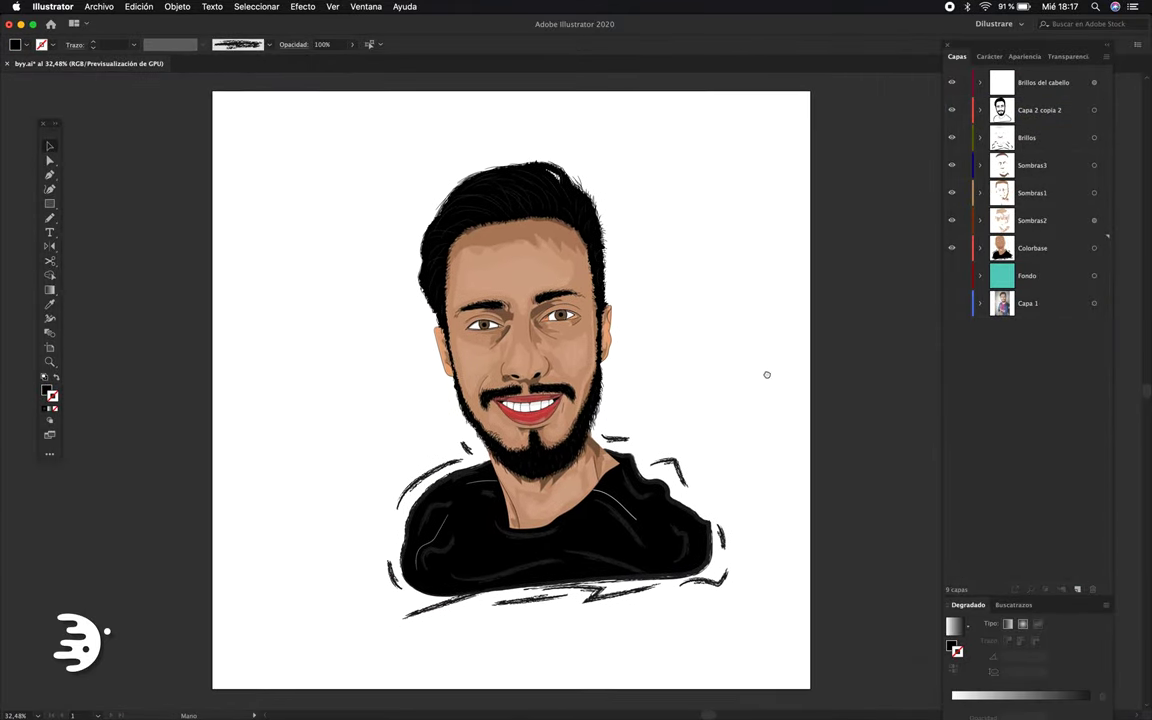
# Return to the Selection tool (V) while organising the nine named layers.
pyautogui.press('v')
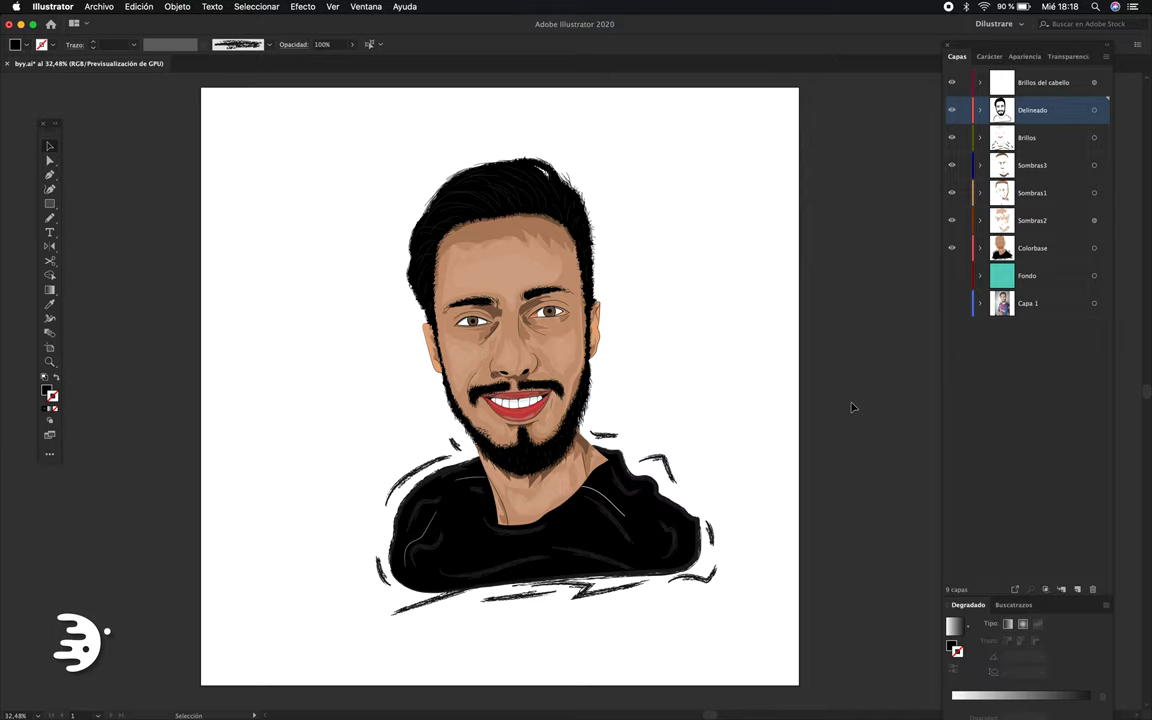
# Scroll around the portrait to inspect the line details.
pyautogui.hscroll(-1, 853, 407)
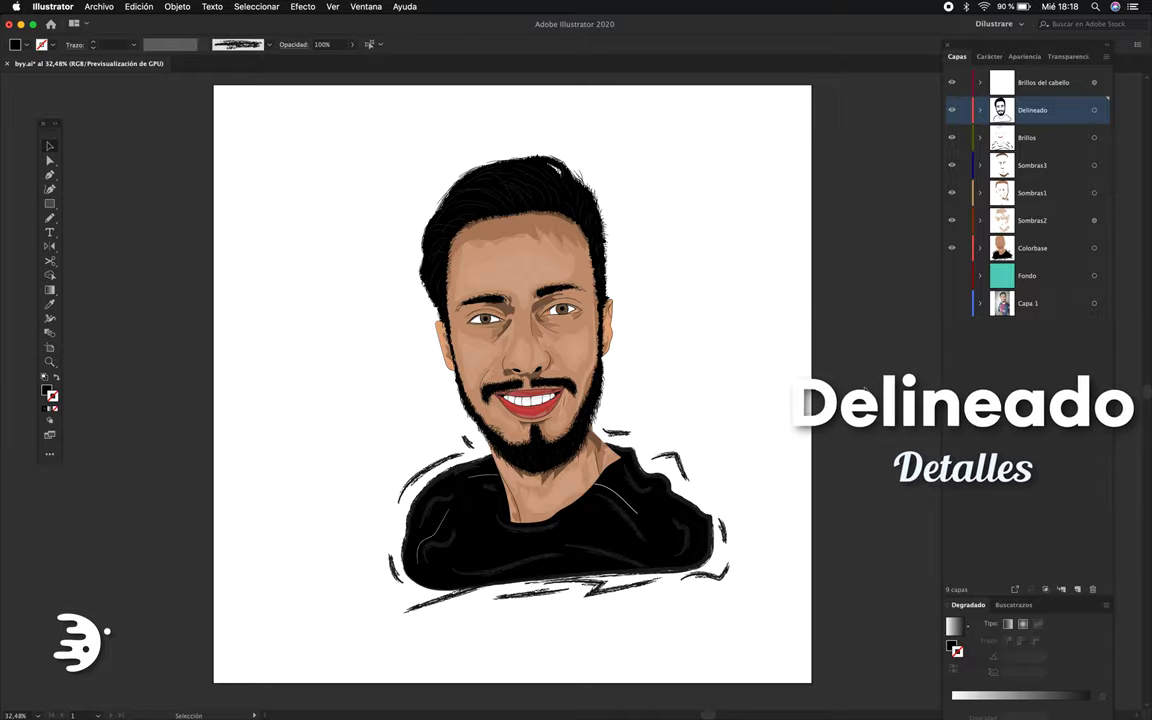
pyautogui.scroll(3, 597, 357)
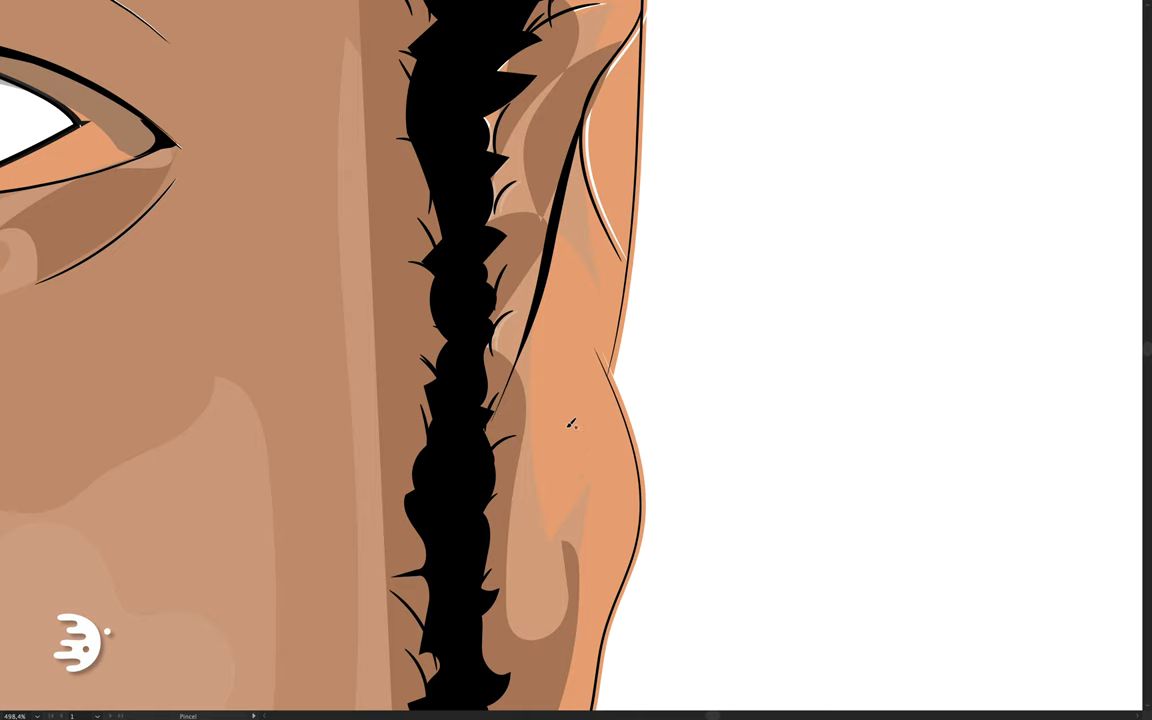
pyautogui.scroll(-2, 585, 441)
pyautogui.scroll(-3, 575, 400)
pyautogui.scroll(-3, 565, 360)
pyautogui.scroll(-2, 553, 317)
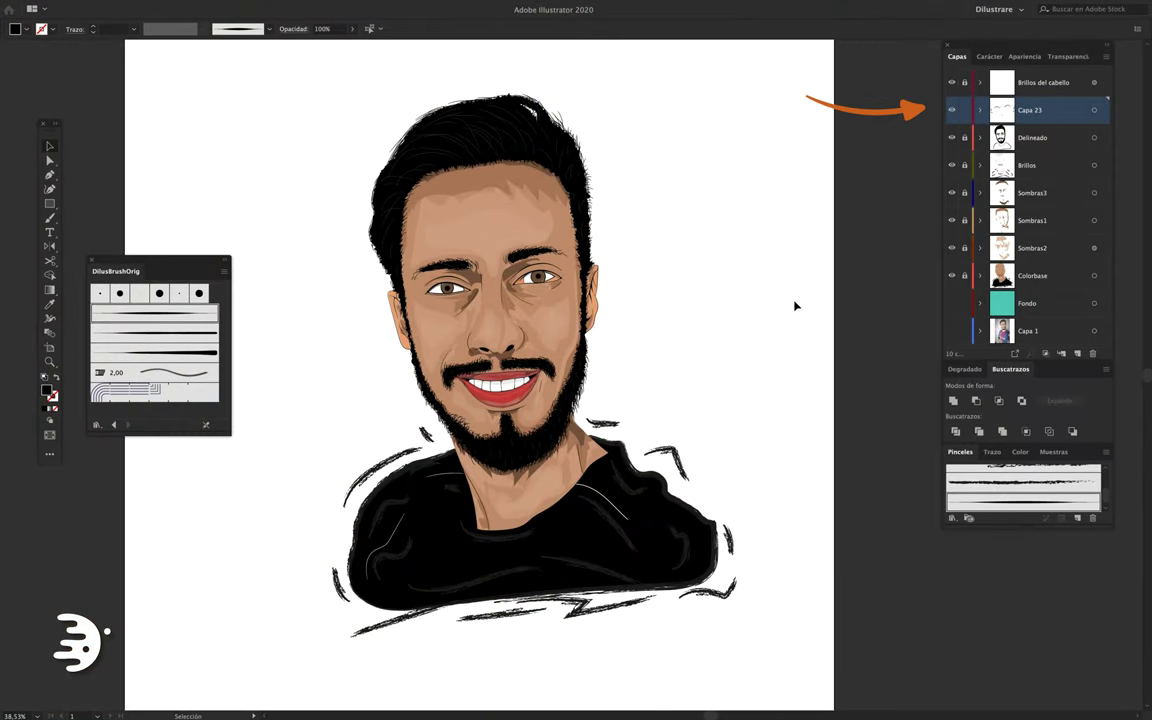
# Hide the Capa 23 detail layer, zoom in, and reveal the Capa 1 reference photo.
pyautogui.click(951, 110)
pyautogui.scroll(1, 643, 303)
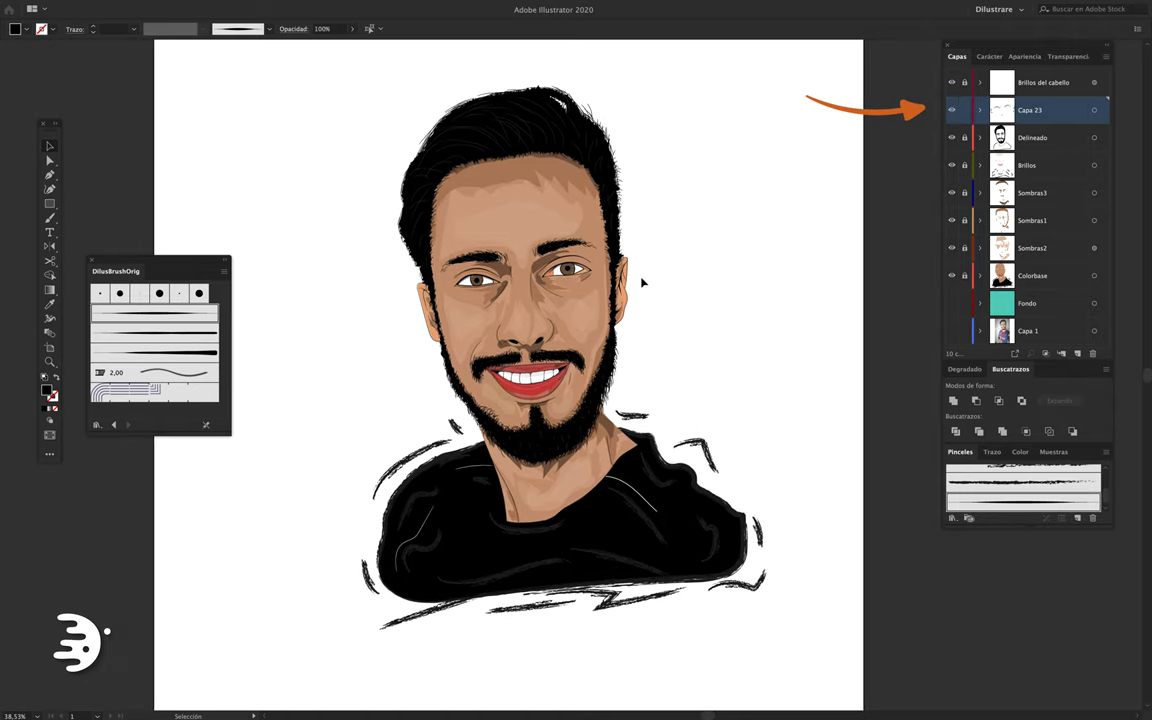
pyautogui.scroll(1, 576, 248)
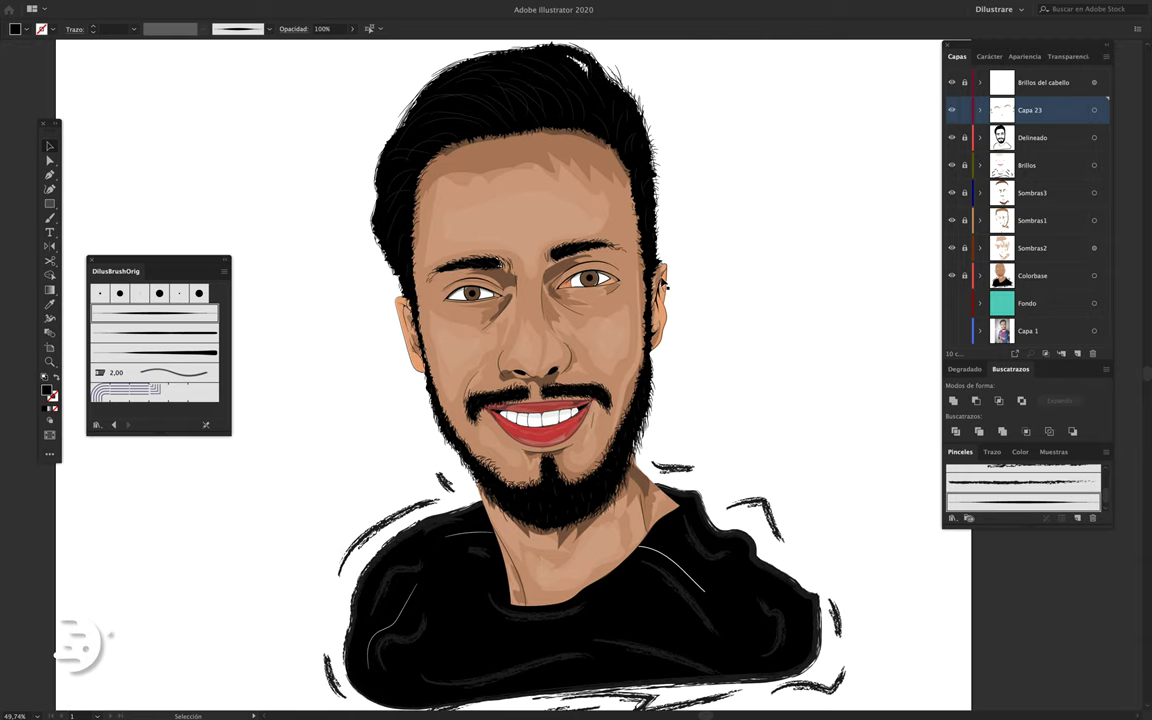
pyautogui.hscroll(2, 663, 316)
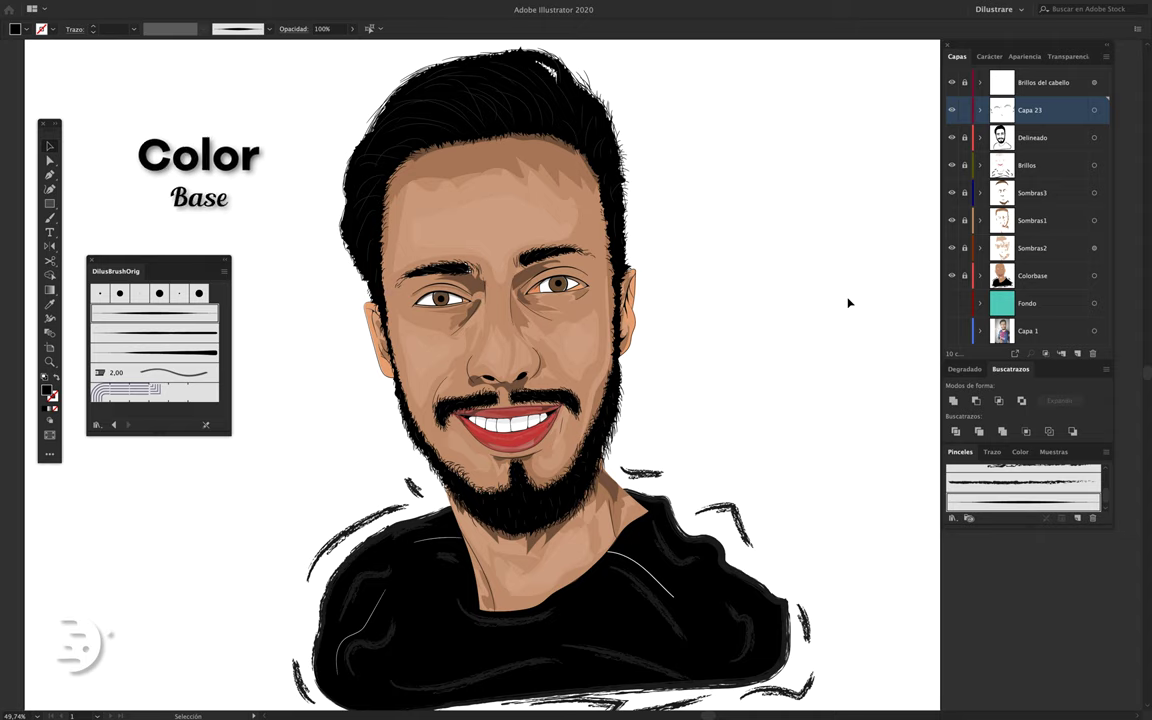
pyautogui.click(952, 330)
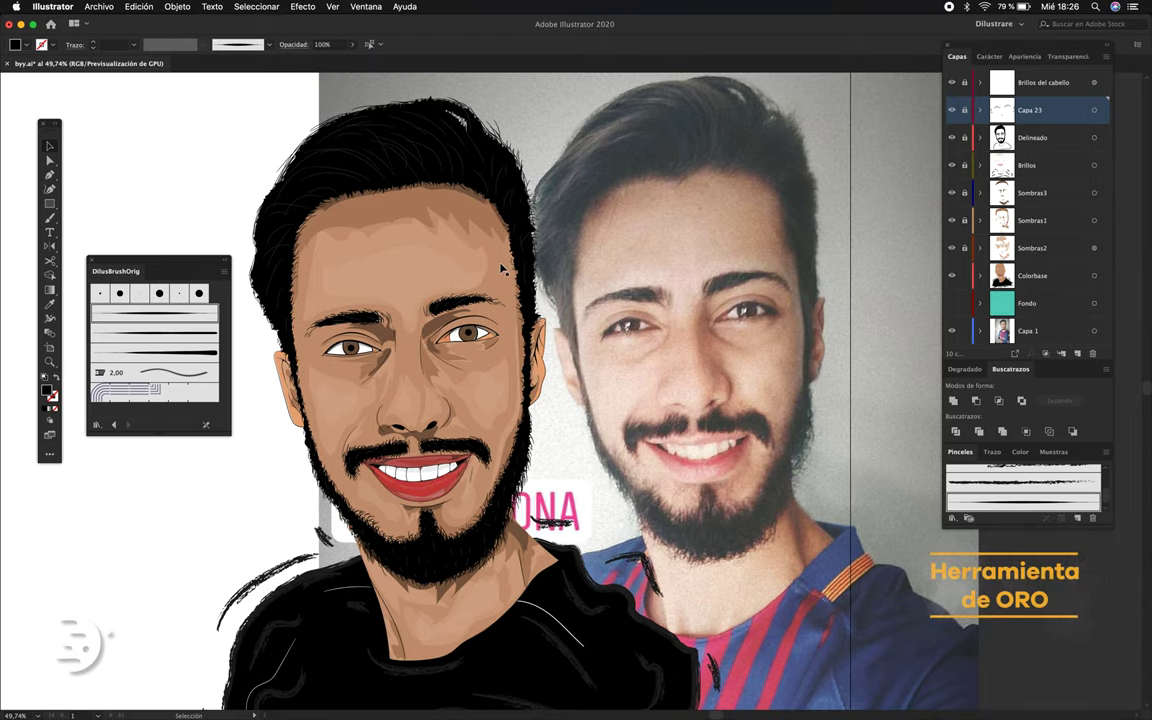
# Select only the face skin shape and start Recolor With Preset > Color Harmony.
pyautogui.click(452, 226)
pyautogui.click(490, 265)
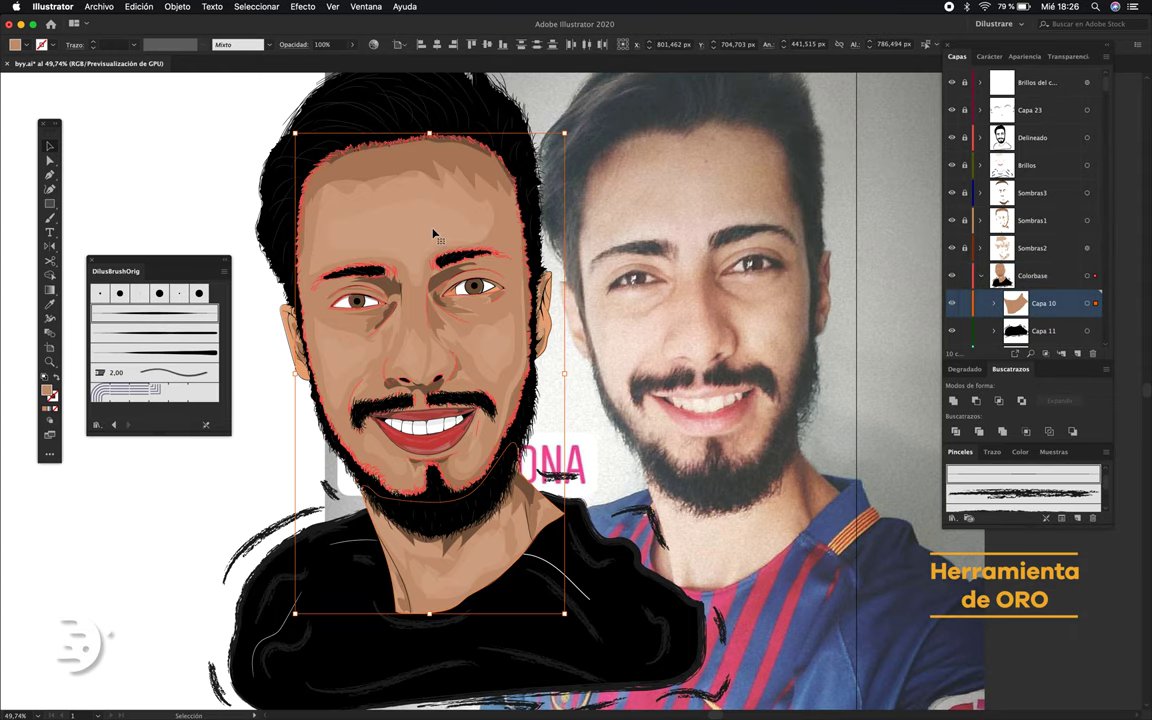
pyautogui.click(150, 10)
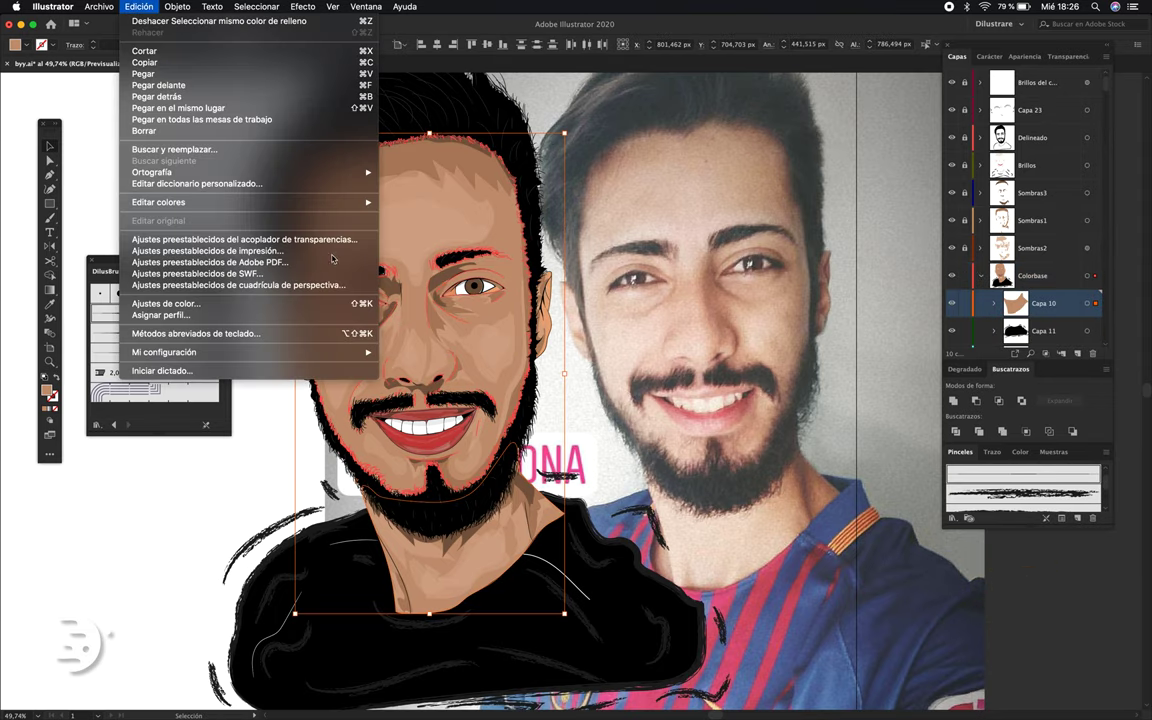
pyautogui.moveTo(475, 213)
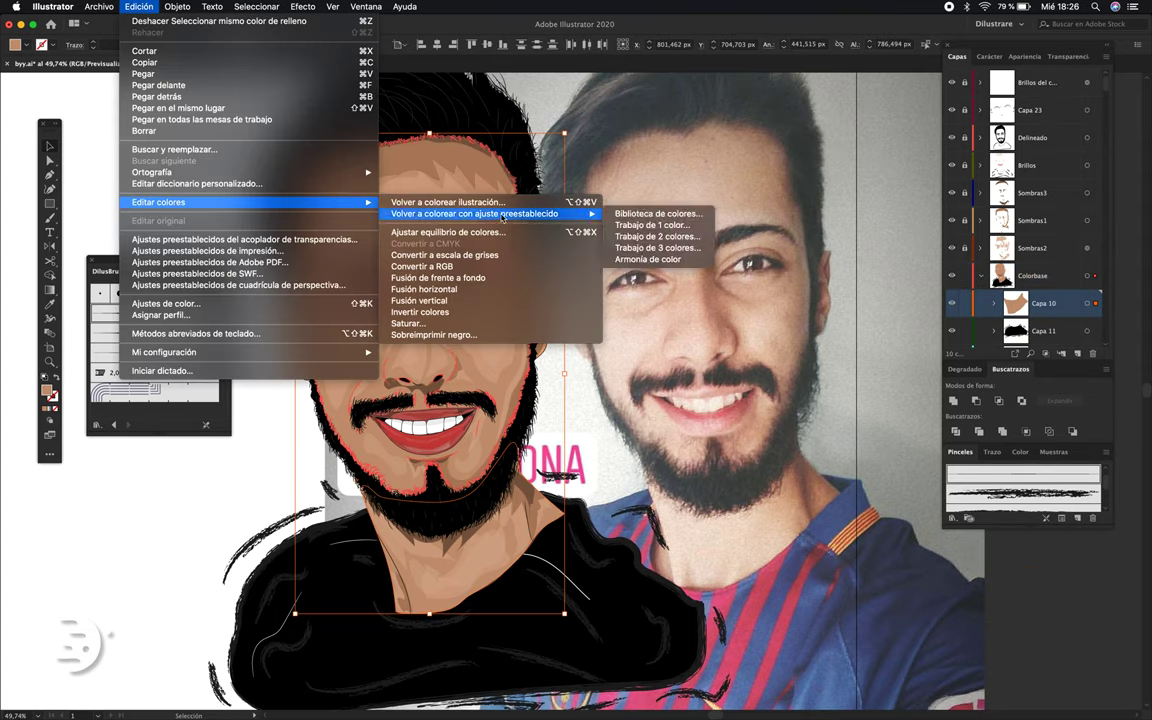
pyautogui.click(672, 261)
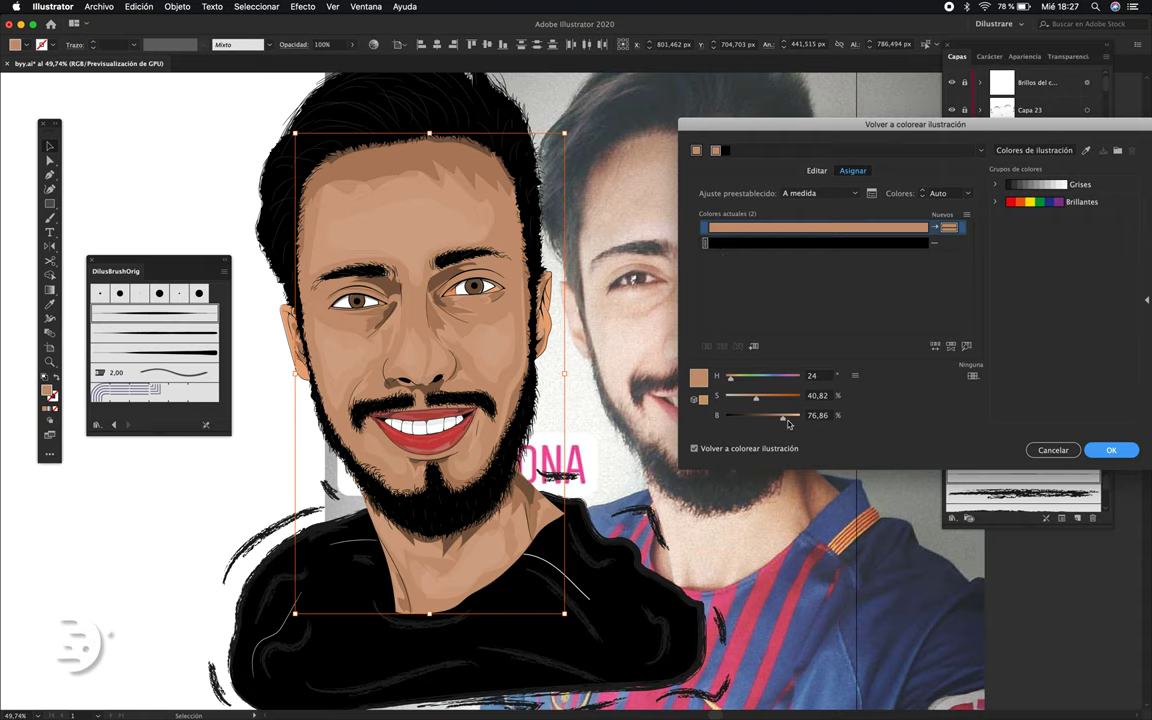
# Adjust the skin colour to hue 23, saturation 44, brightness 87.
pyautogui.moveTo(784, 423); pyautogui.dragTo(787, 423)
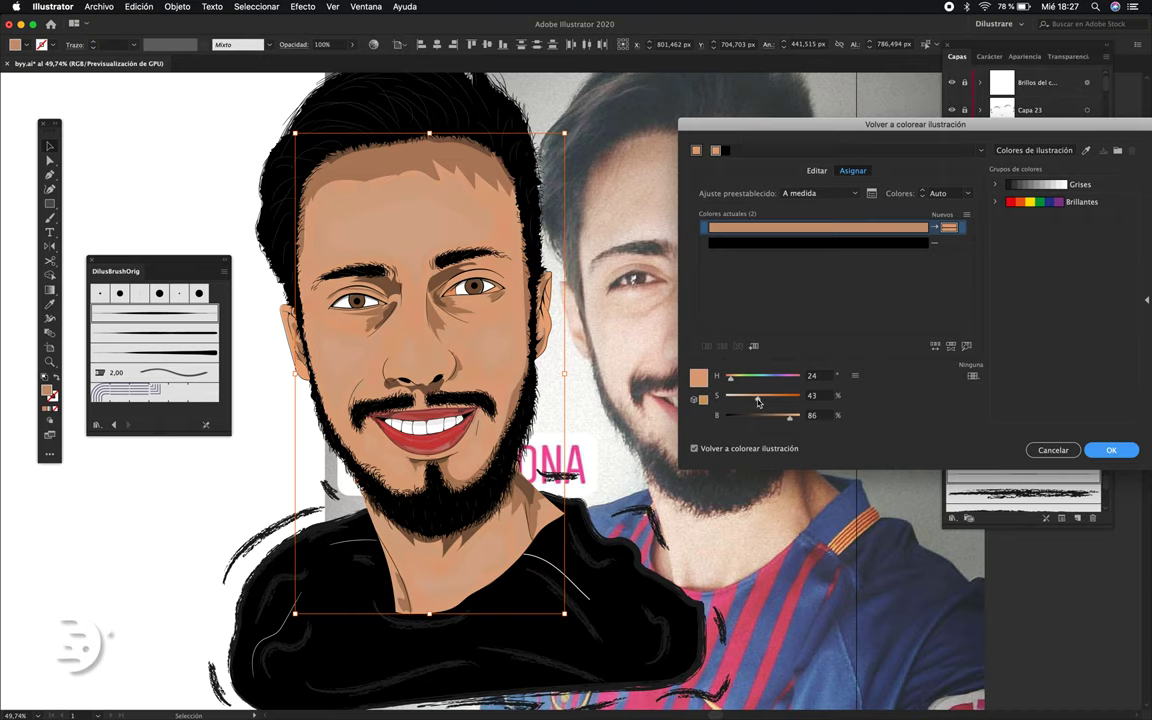
pyautogui.click(817, 374)
pyautogui.press('Down')
pyautogui.press('Tab')
pyautogui.click(827, 377)
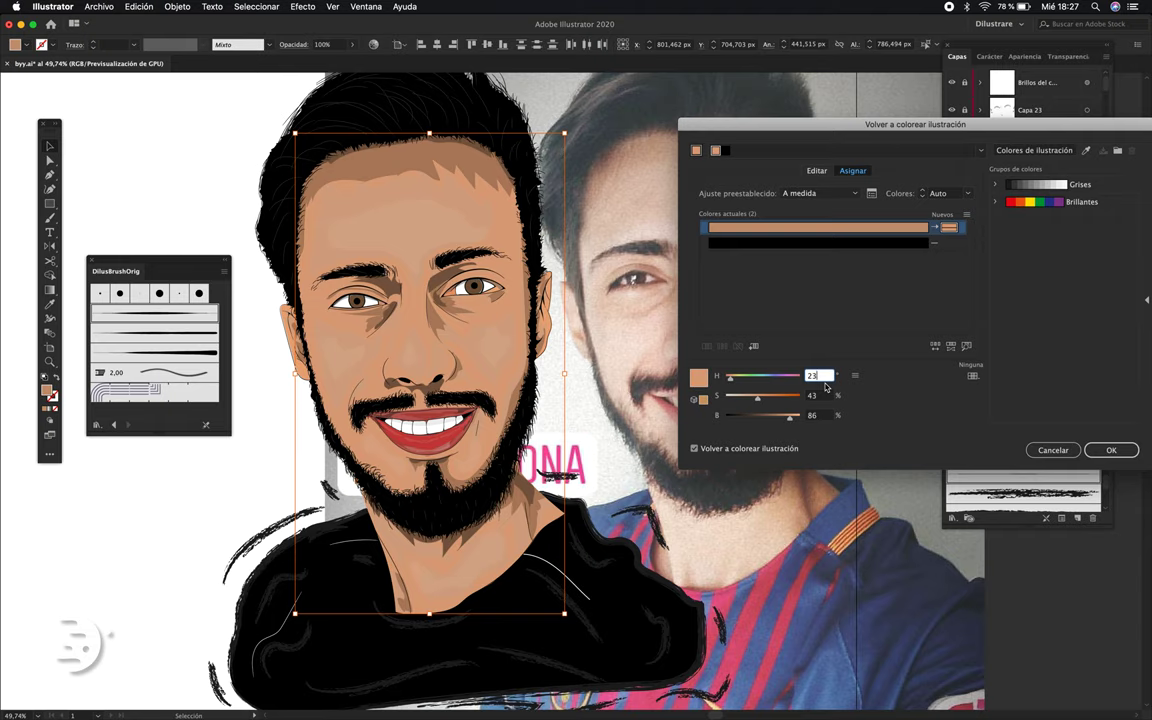
pyautogui.press('Tab')
pyautogui.press('Up')
pyautogui.press('Tab')
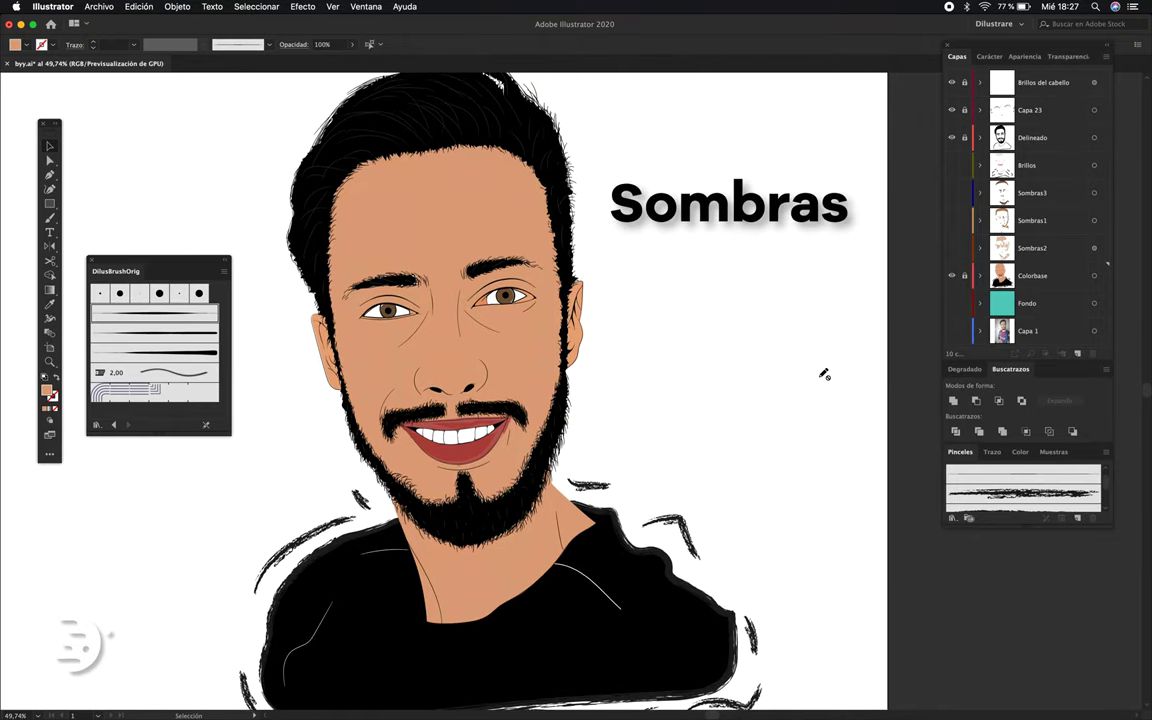
# Show the Sombras1 layer and recolour its shadows to about hue 24, saturation 51, brightness 84.
pyautogui.click(953, 194)
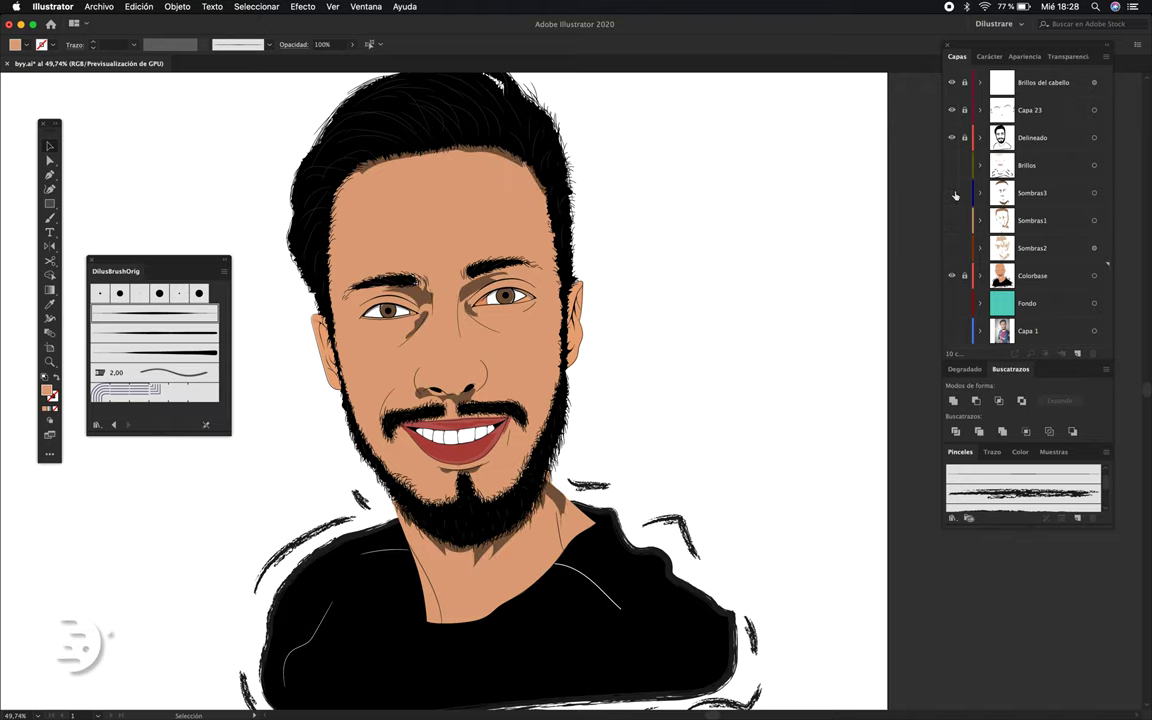
pyautogui.click(953, 194)
pyautogui.click(952, 220)
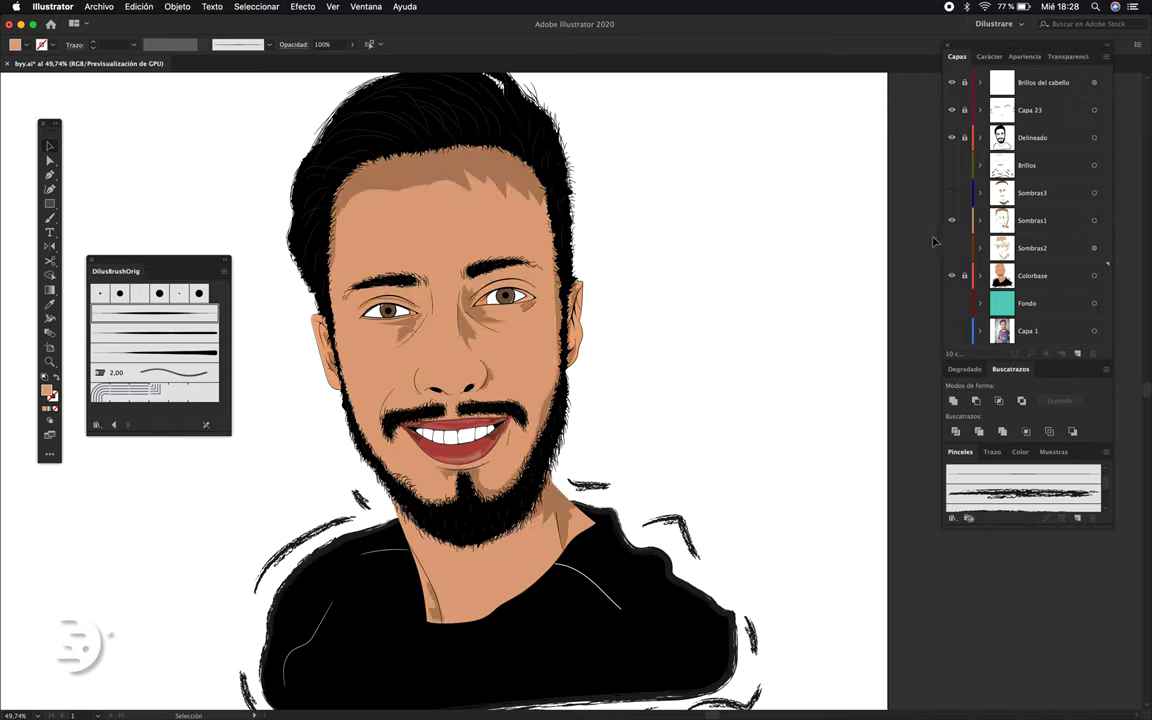
pyautogui.click(1093, 221)
pyautogui.click(139, 6)
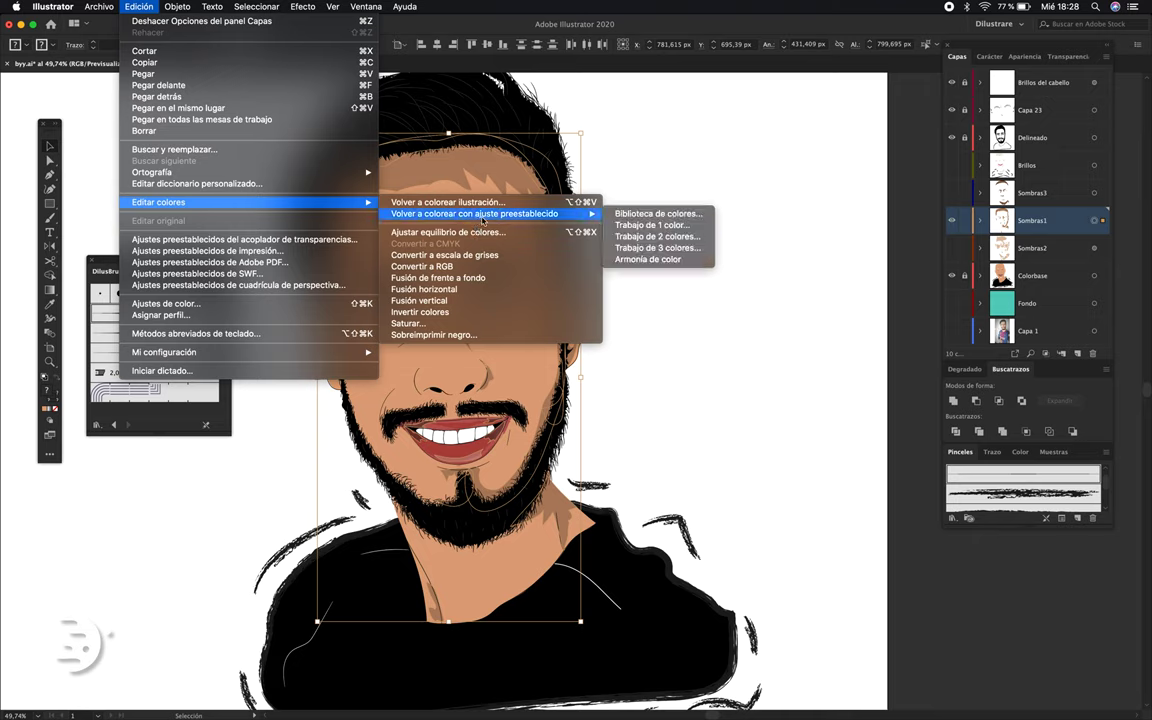
pyautogui.click(650, 259)
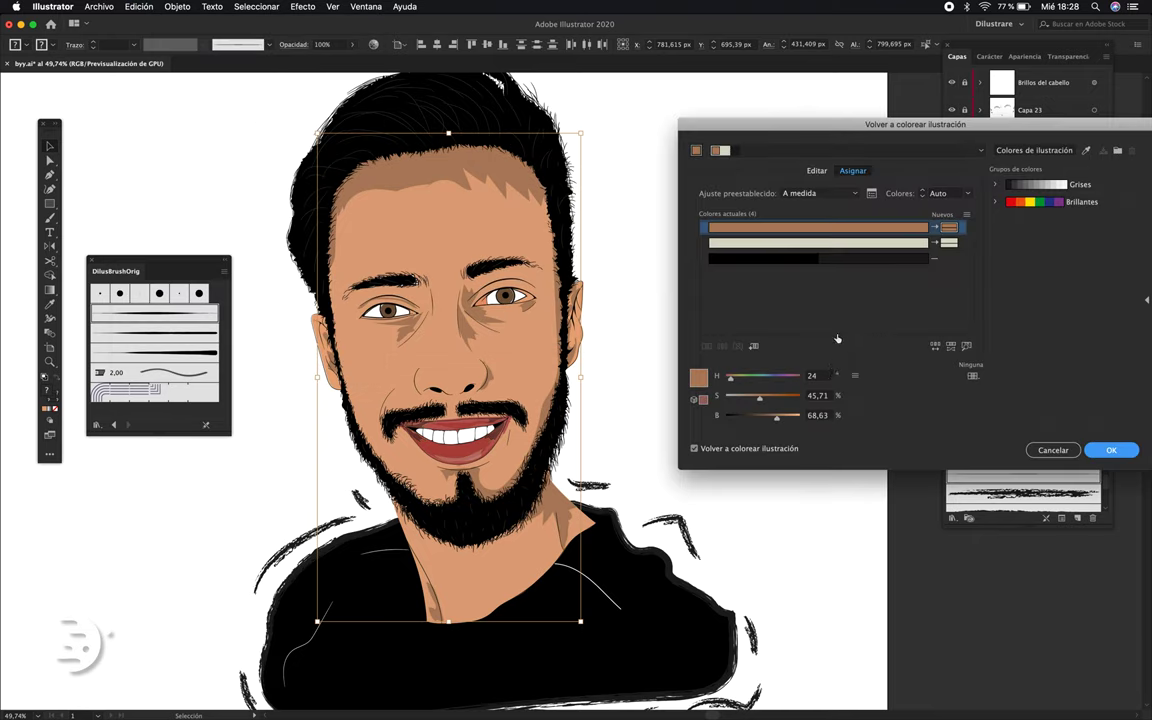
pyautogui.moveTo(760, 401); pyautogui.dragTo(786, 426)
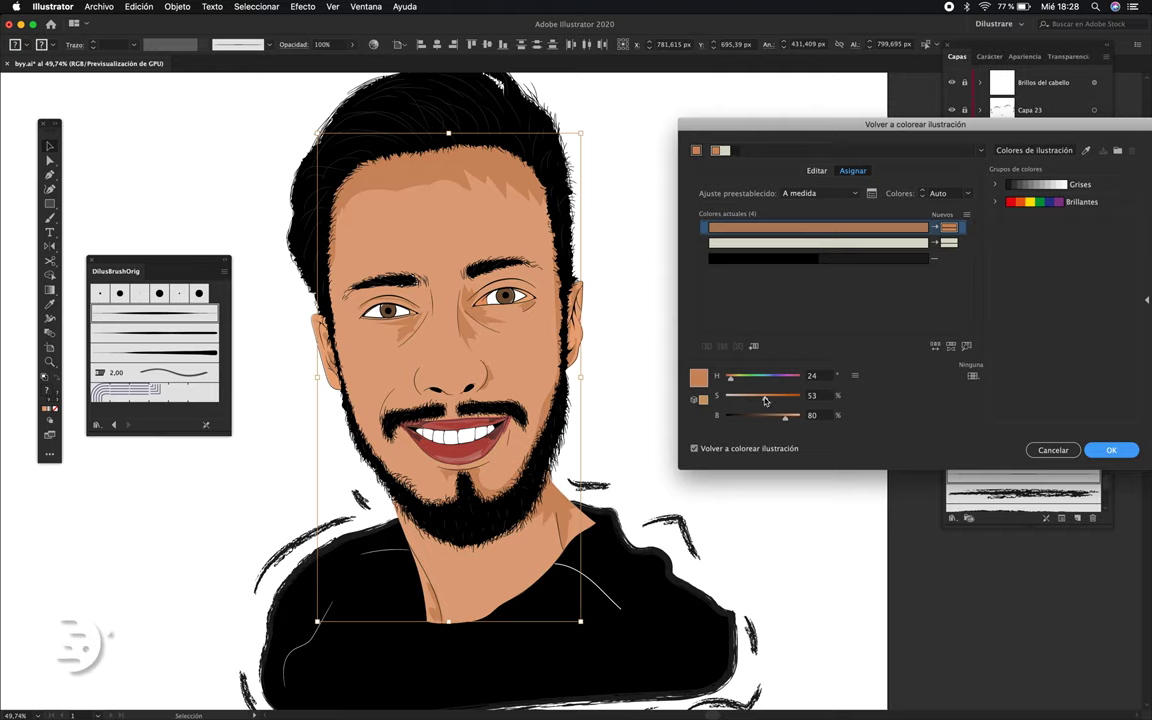
pyautogui.click(812, 395)
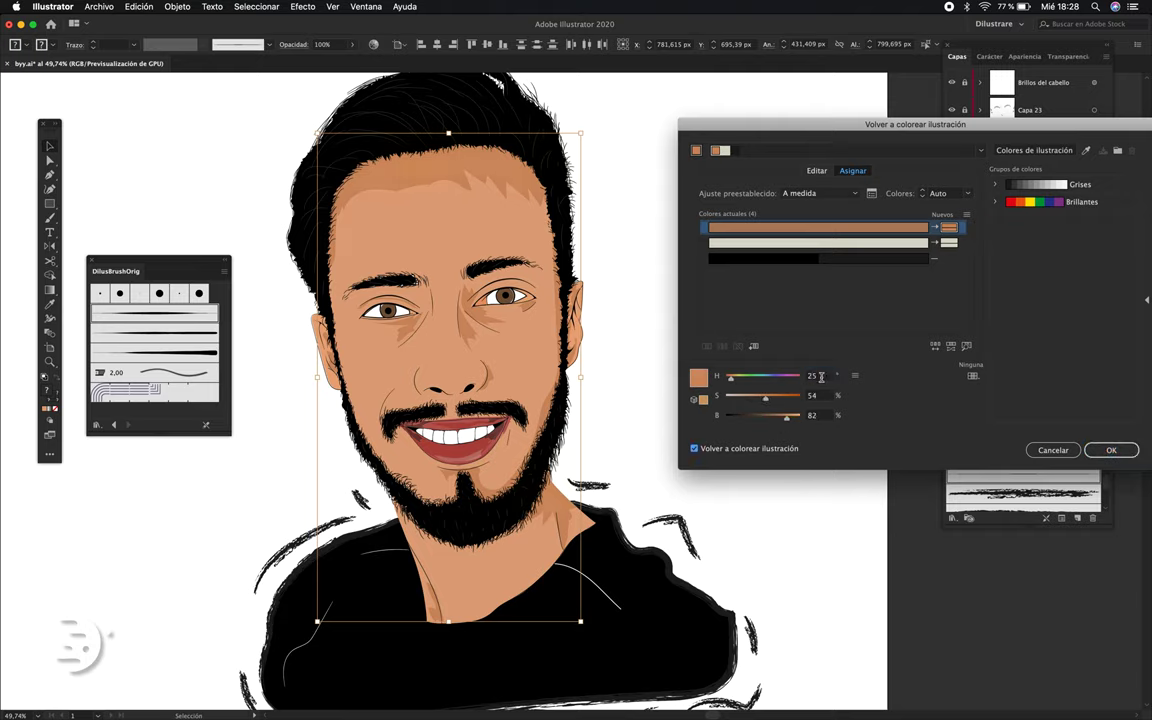
pyautogui.press('Tab')
pyautogui.press('Return')
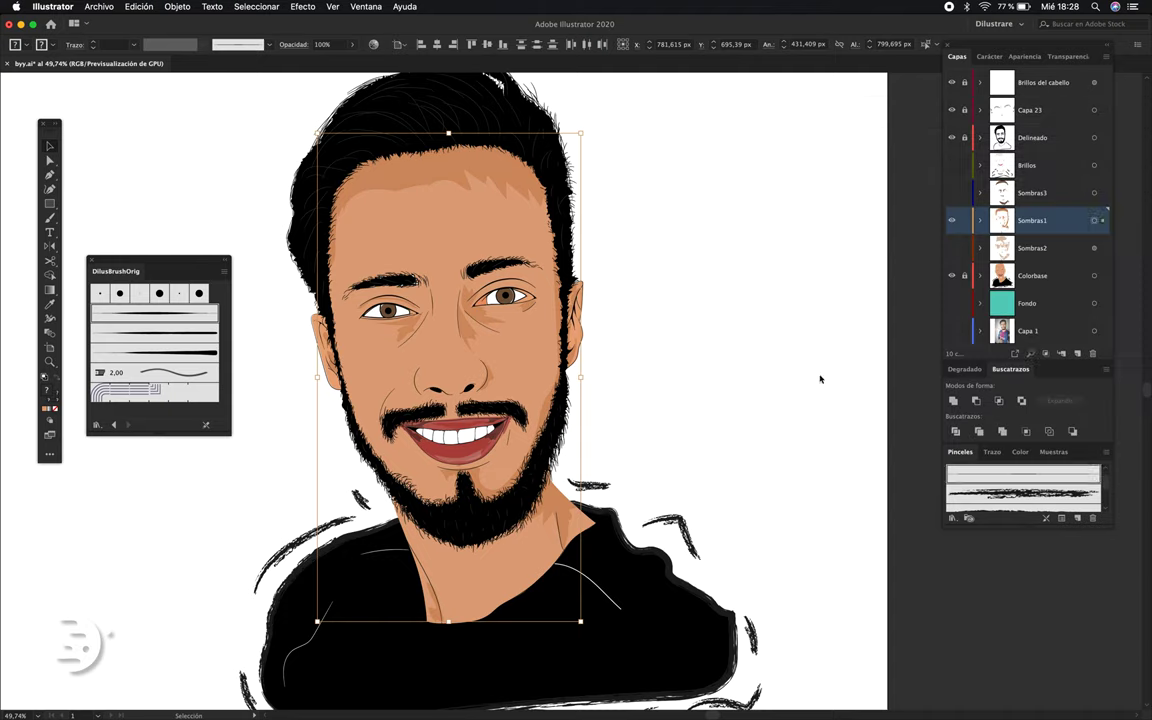
# Discard further skin colour tweaks, then show and select the Sombras3 shadow layer.
pyautogui.press('super+a')
pyautogui.press('super+h')
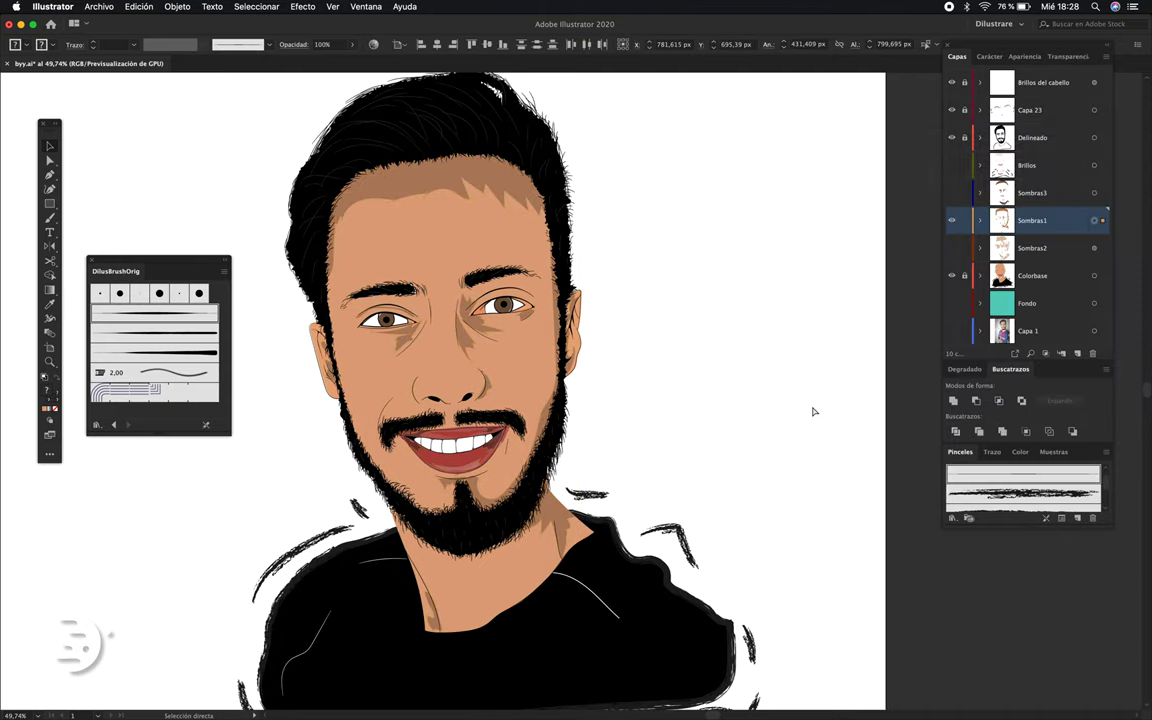
pyautogui.press('super+h')
pyautogui.press('super+h')
pyautogui.press('super+h')
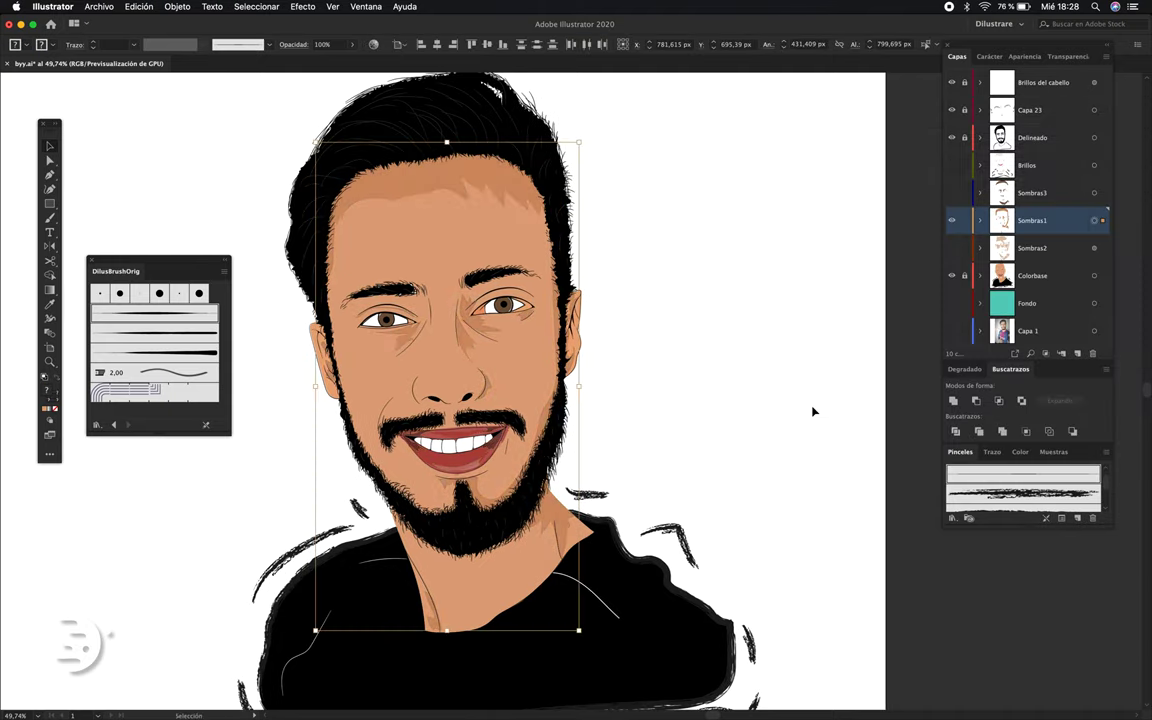
pyautogui.press('super+shift+a')
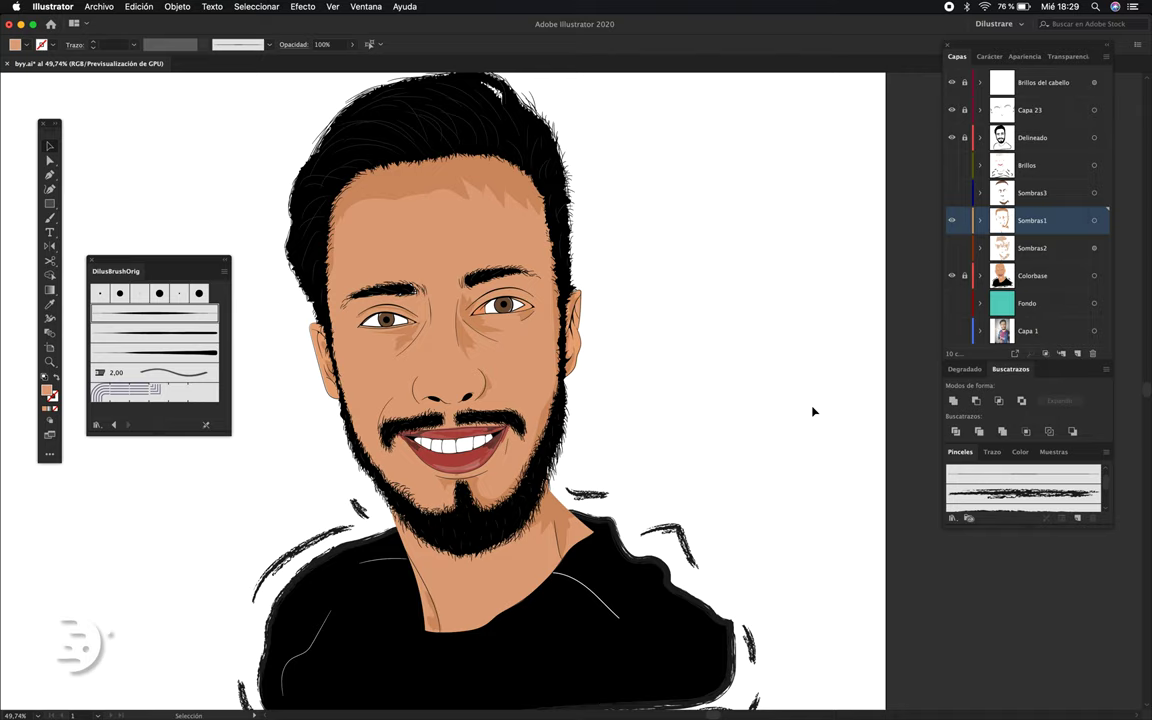
pyautogui.moveTo(798, 424); pyautogui.dragTo(774, 429)
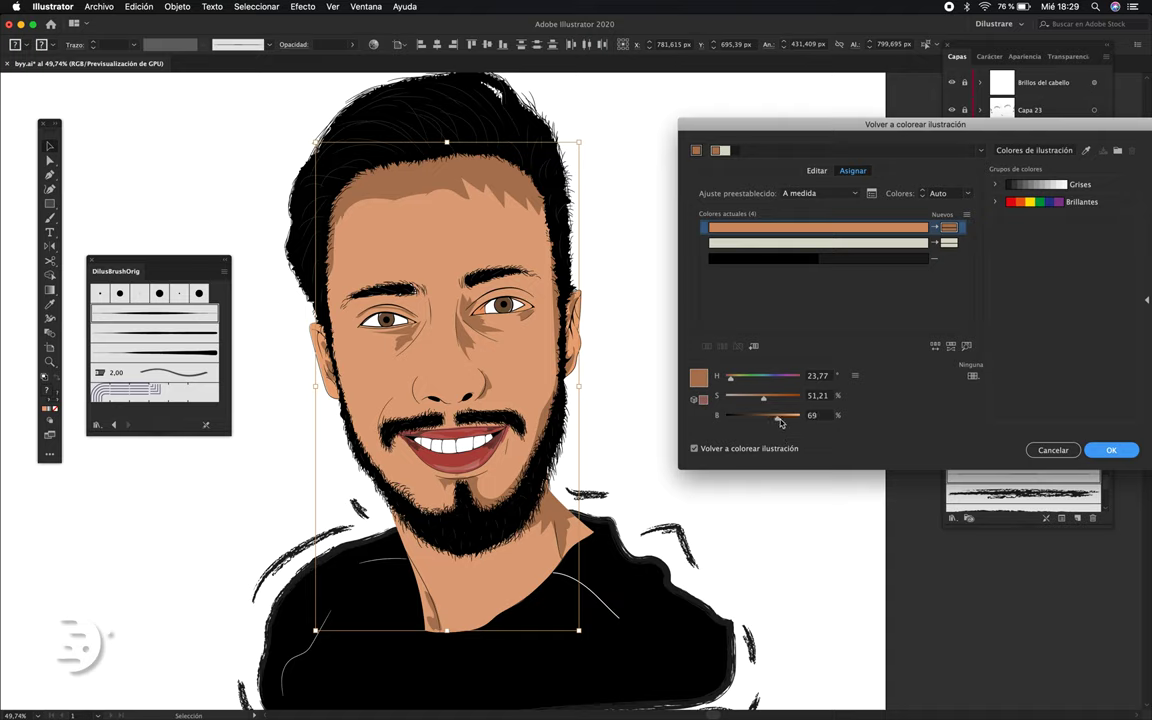
pyautogui.moveTo(781, 423); pyautogui.dragTo(787, 421)
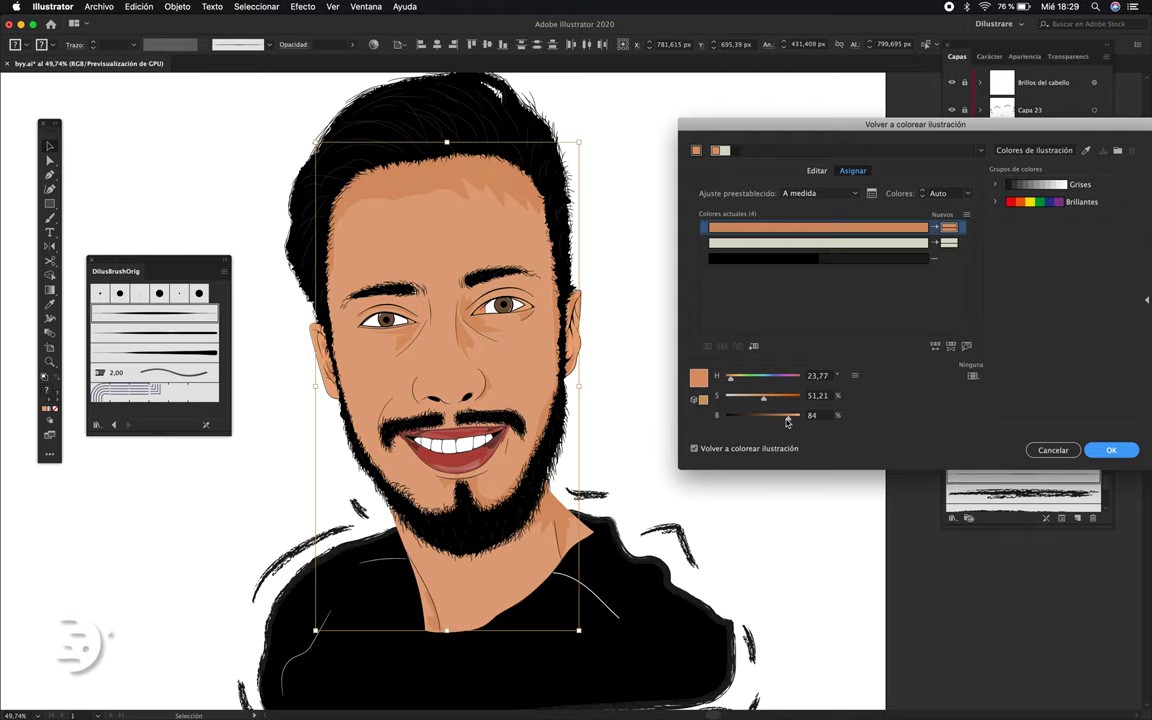
pyautogui.click(1053, 450)
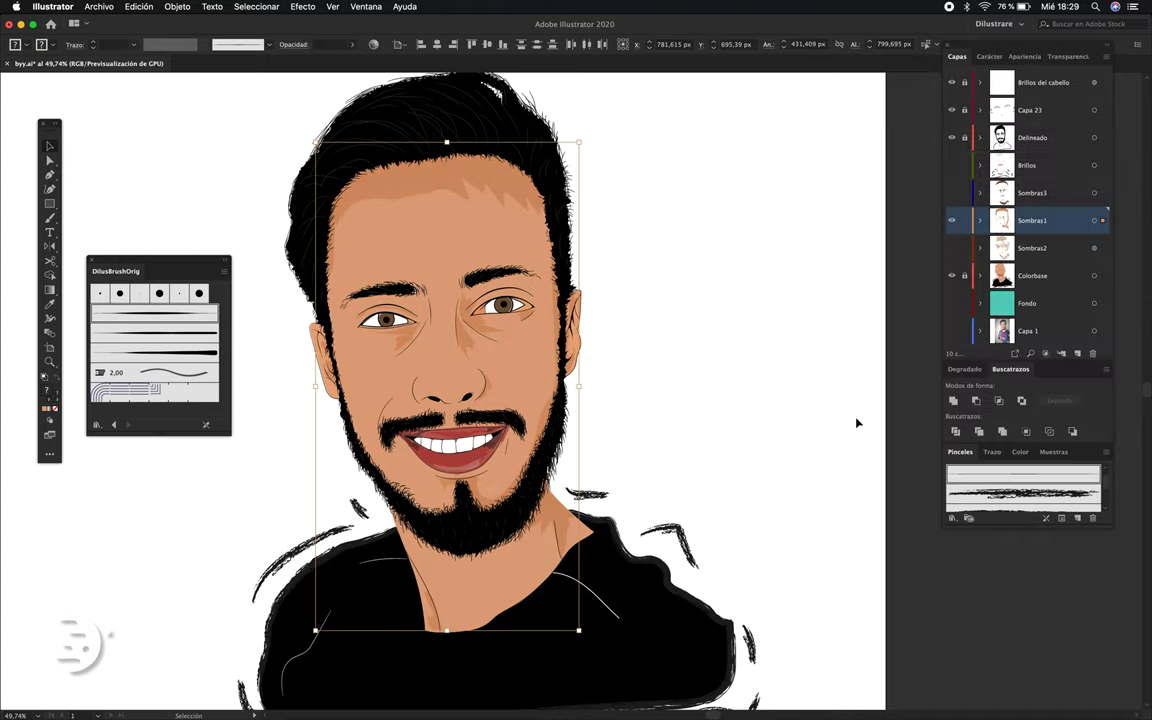
pyautogui.click(825, 346)
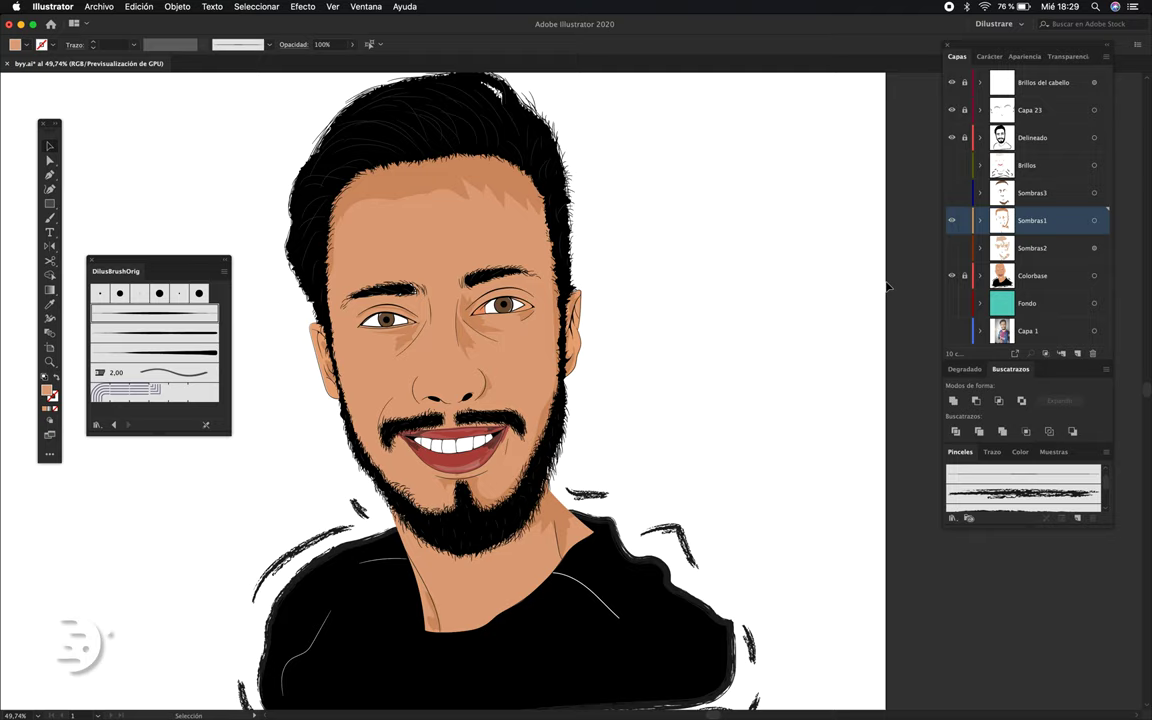
pyautogui.click(952, 192)
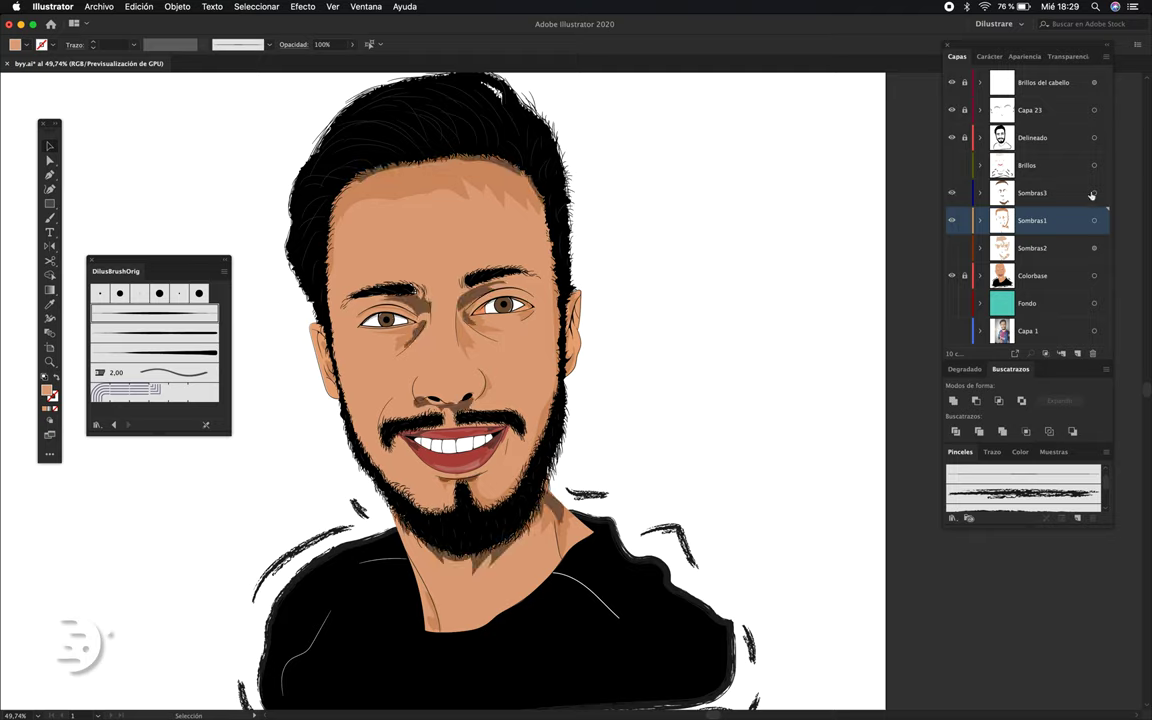
pyautogui.click(1093, 193)
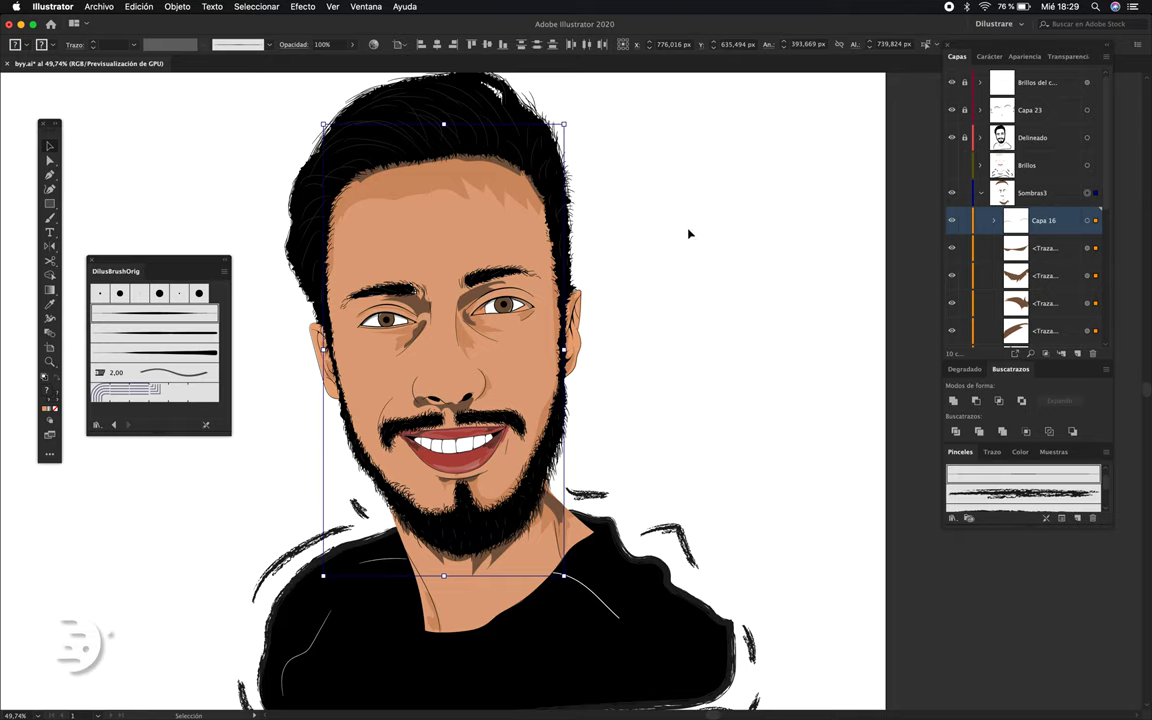
# Apply the sampled skin colour to the Sombras3 face shadows with the Eyedropper.
pyautogui.click(52, 262)
pyautogui.press('i')
pyautogui.scroll(2, 478, 220)
pyautogui.click(478, 220)
pyautogui.scroll(1, 530, 220)
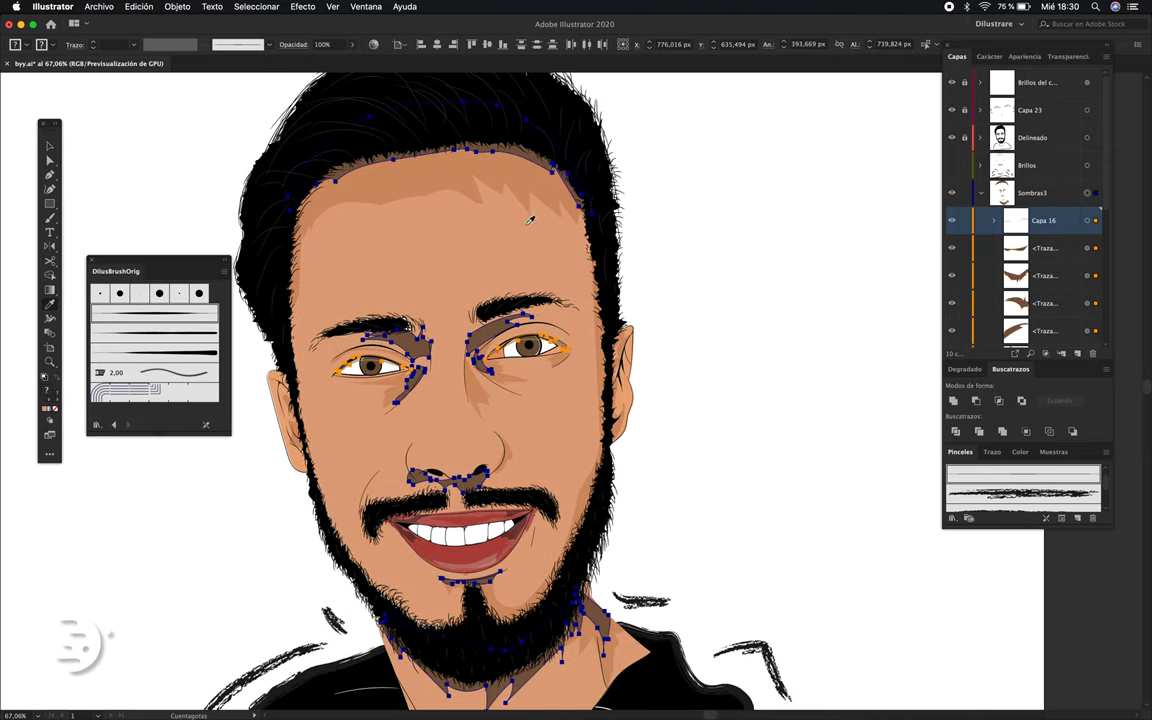
pyautogui.click(481, 216)
pyautogui.press('v')
pyautogui.scroll(-1, 805, 390)
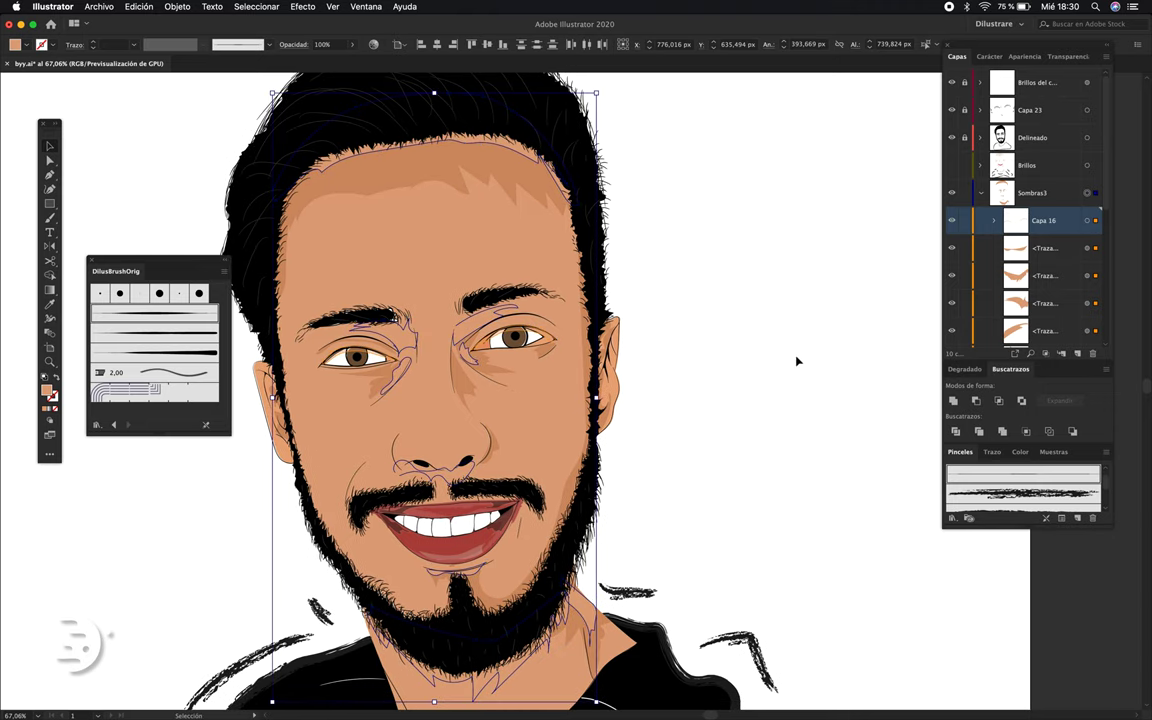
pyautogui.scroll(-1, 798, 352)
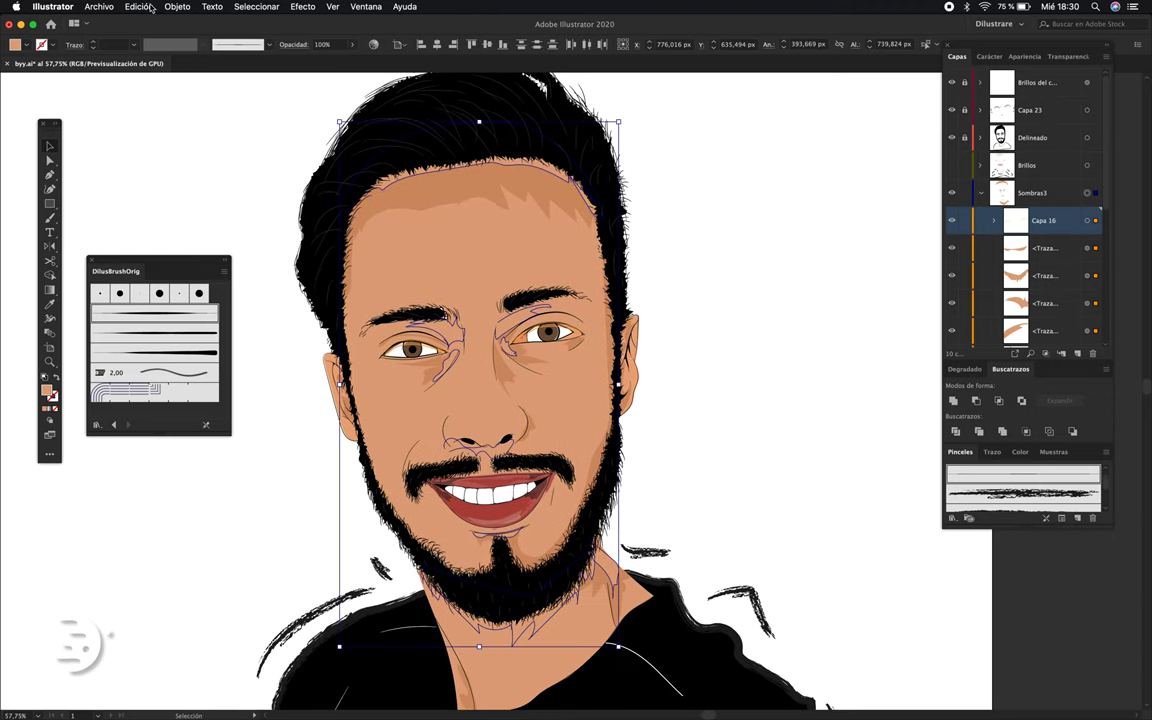
# Recolour the shadows darker, to hue 23.88, saturation 55, brightness 61.
pyautogui.click(139, 6)
pyautogui.click(687, 264)
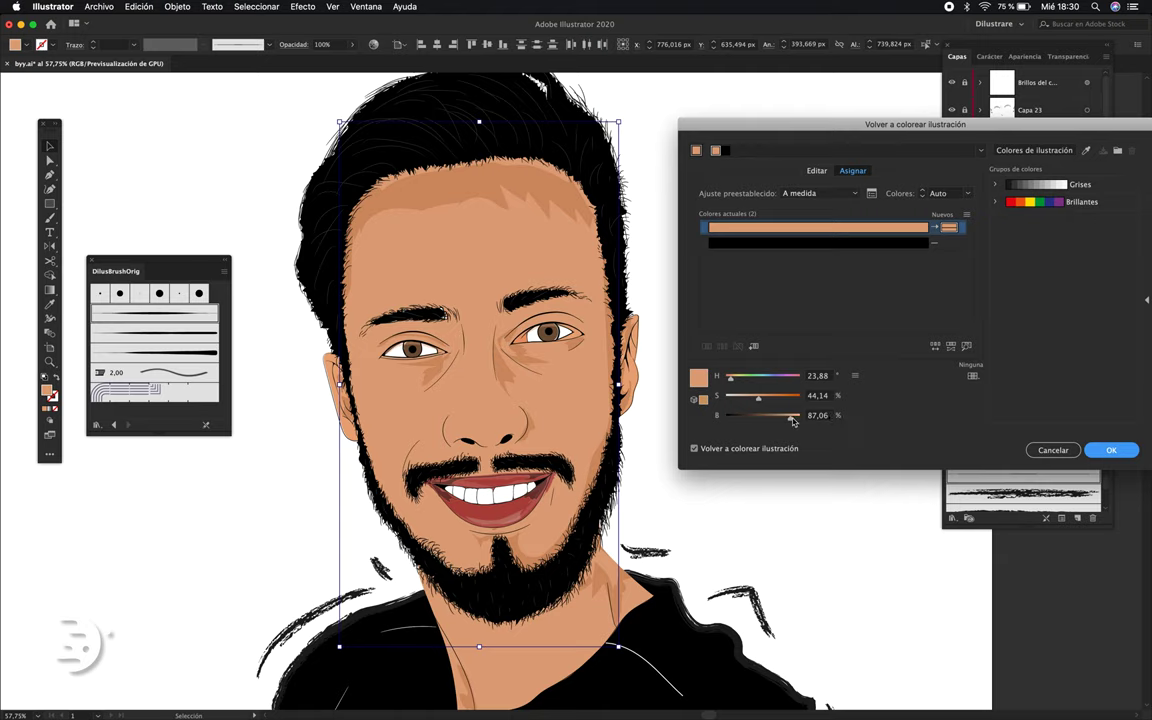
pyautogui.moveTo(790, 420); pyautogui.dragTo(789, 421)
pyautogui.moveTo(787, 421)
pyautogui.mouseDown()
pyautogui.moveTo(758, 400)
pyautogui.moveTo(779, 417)
pyautogui.mouseUp()
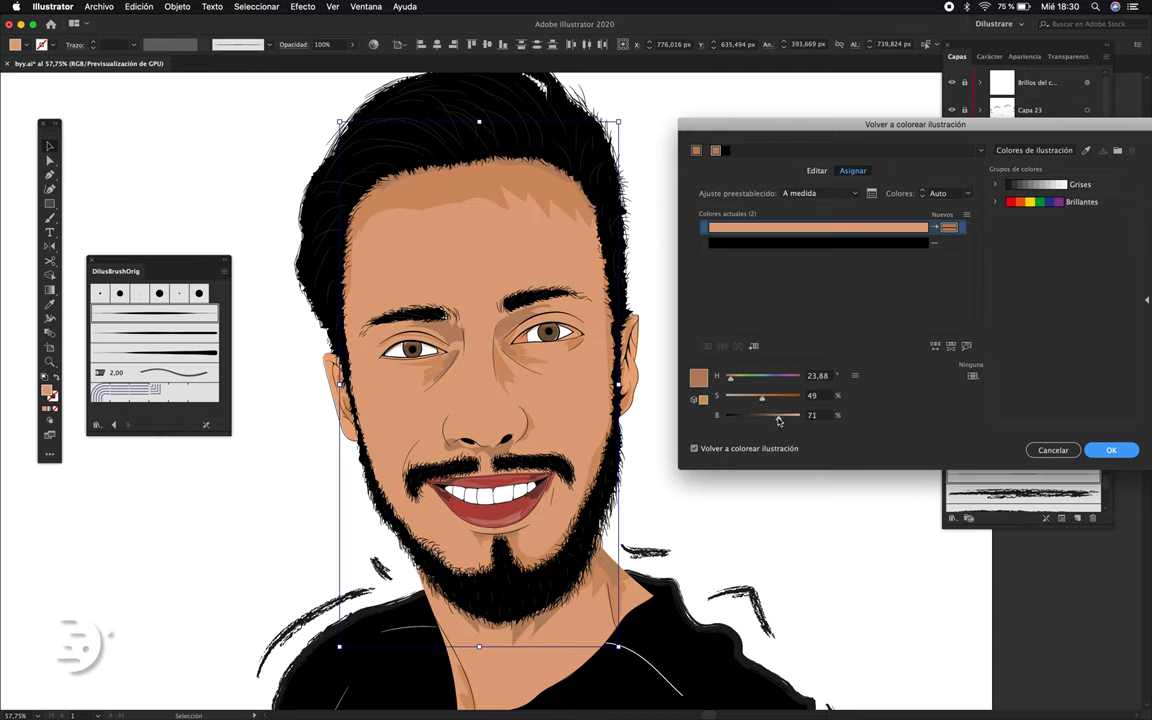
pyautogui.moveTo(779, 421); pyautogui.dragTo(767, 403)
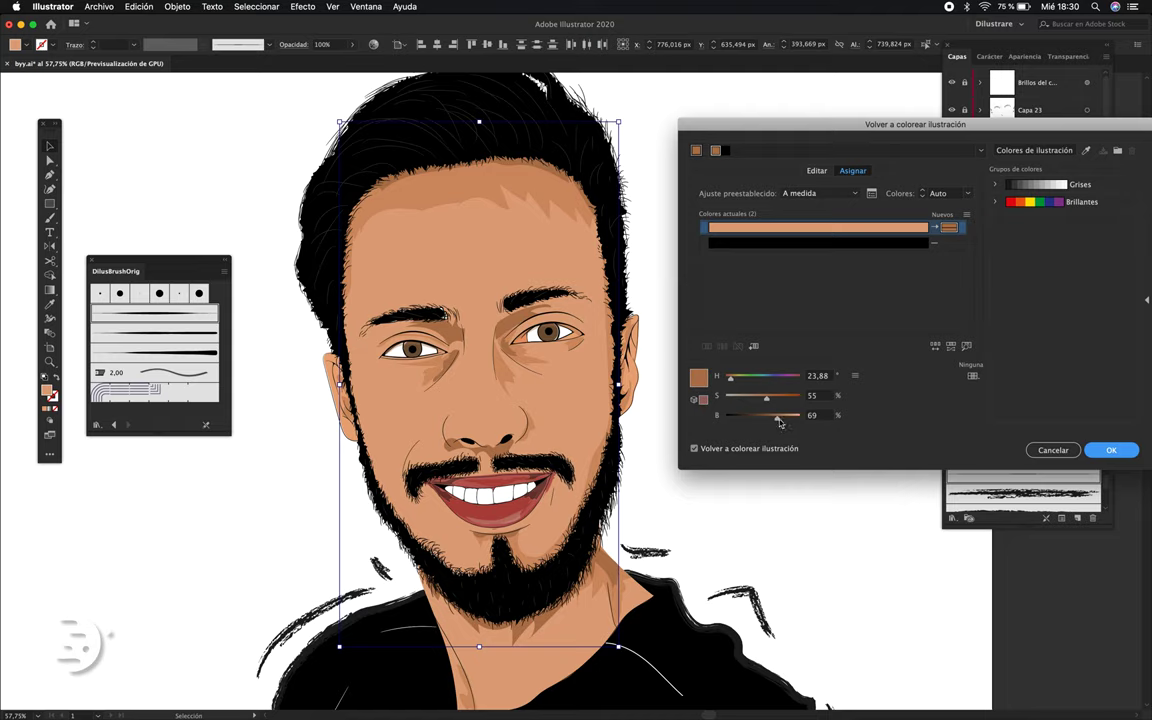
pyautogui.moveTo(777, 421)
pyautogui.mouseDown()
pyautogui.moveTo(763, 423)
pyautogui.moveTo(769, 401)
pyautogui.mouseUp()
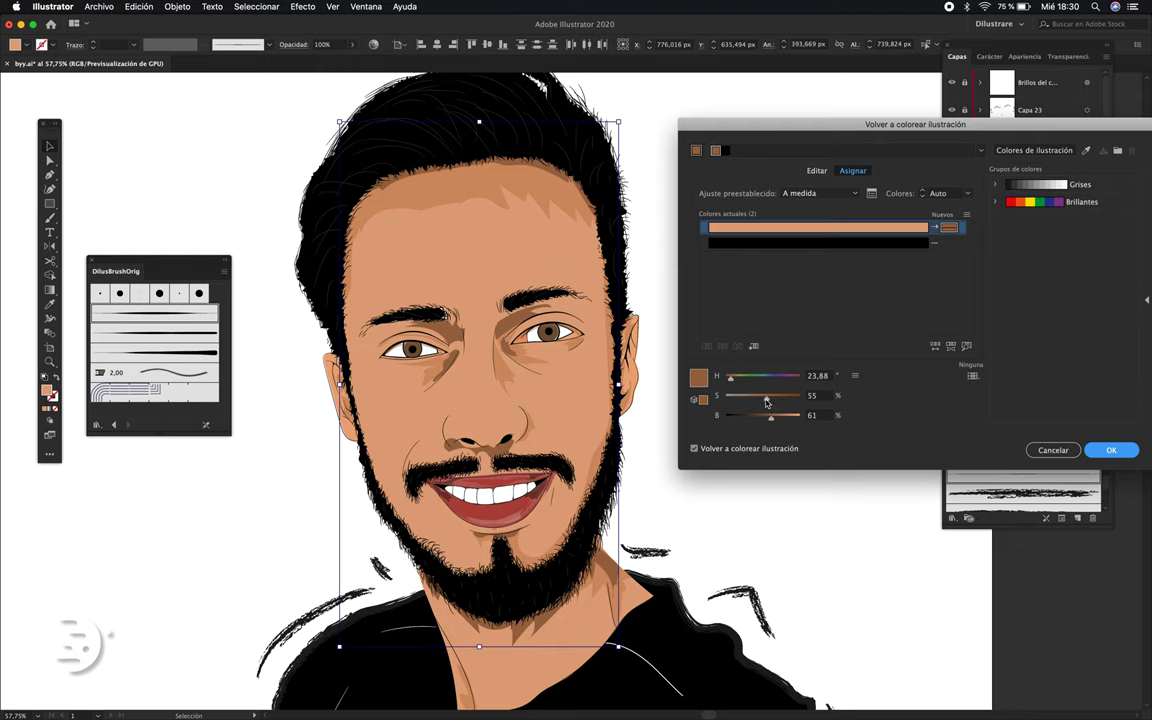
pyautogui.press('Return')
pyautogui.scroll(-3, 500, 318)
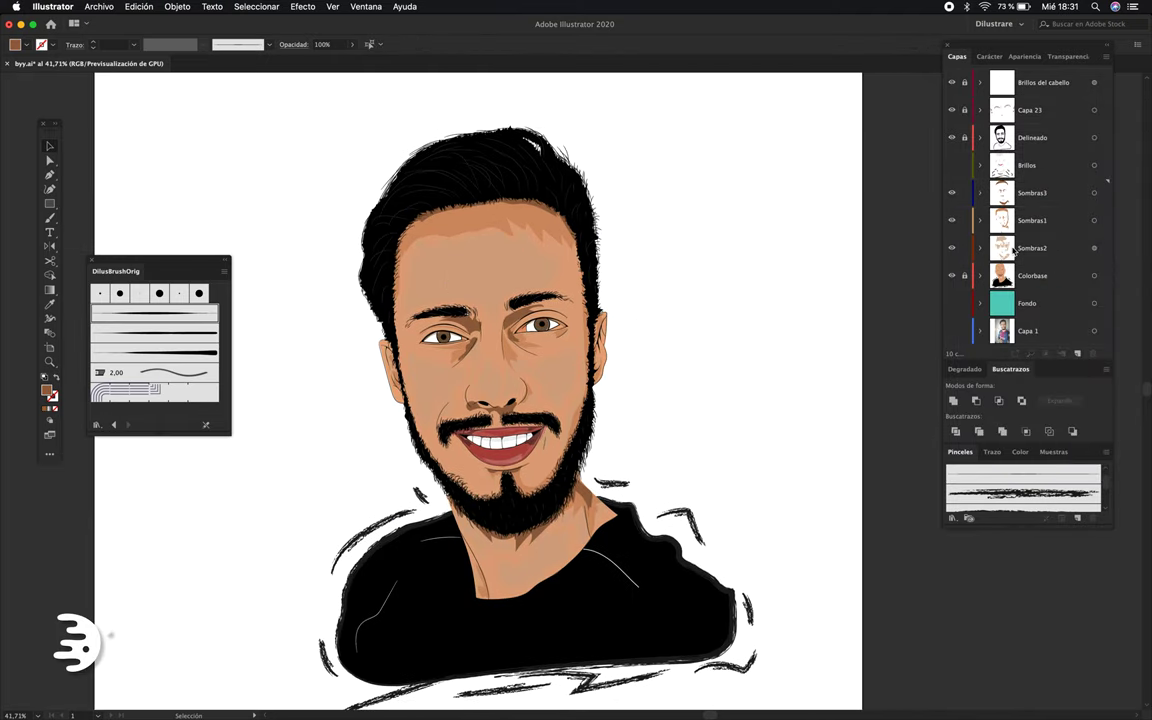
pyautogui.scroll(3, 522, 283)
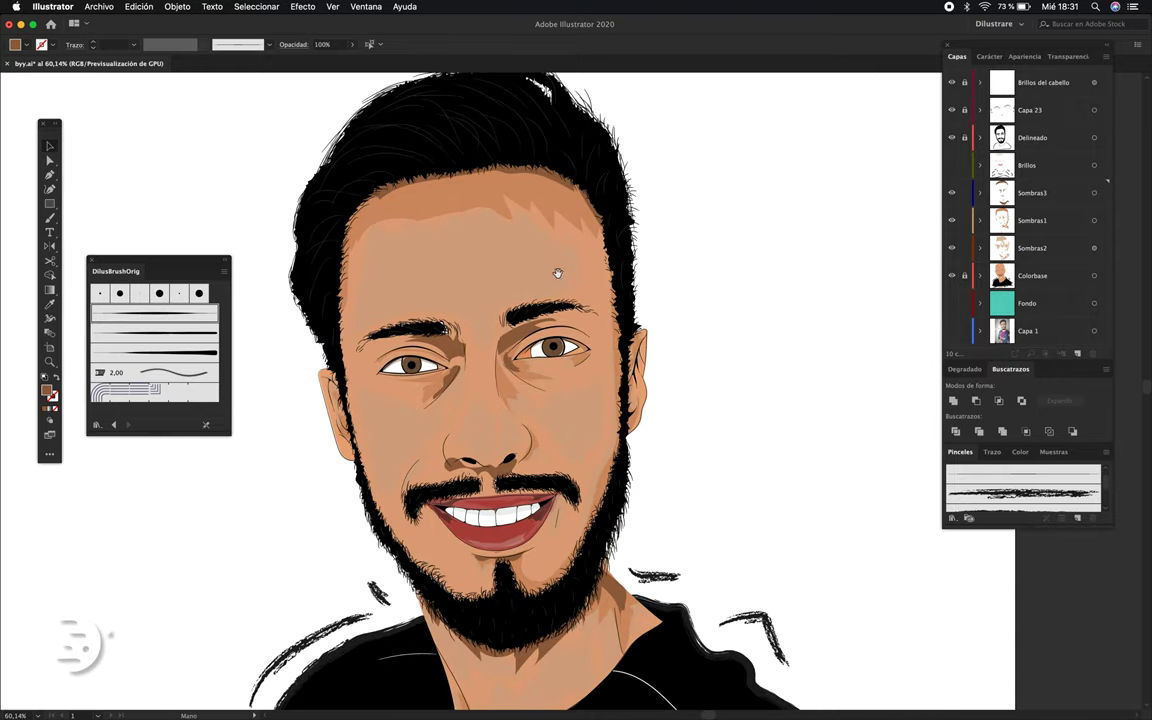
pyautogui.scroll(-2, 558, 273)
pyautogui.hscroll(-2, 558, 273)
pyautogui.scroll(3, 598, 391)
pyautogui.scroll(-2, 609, 378)
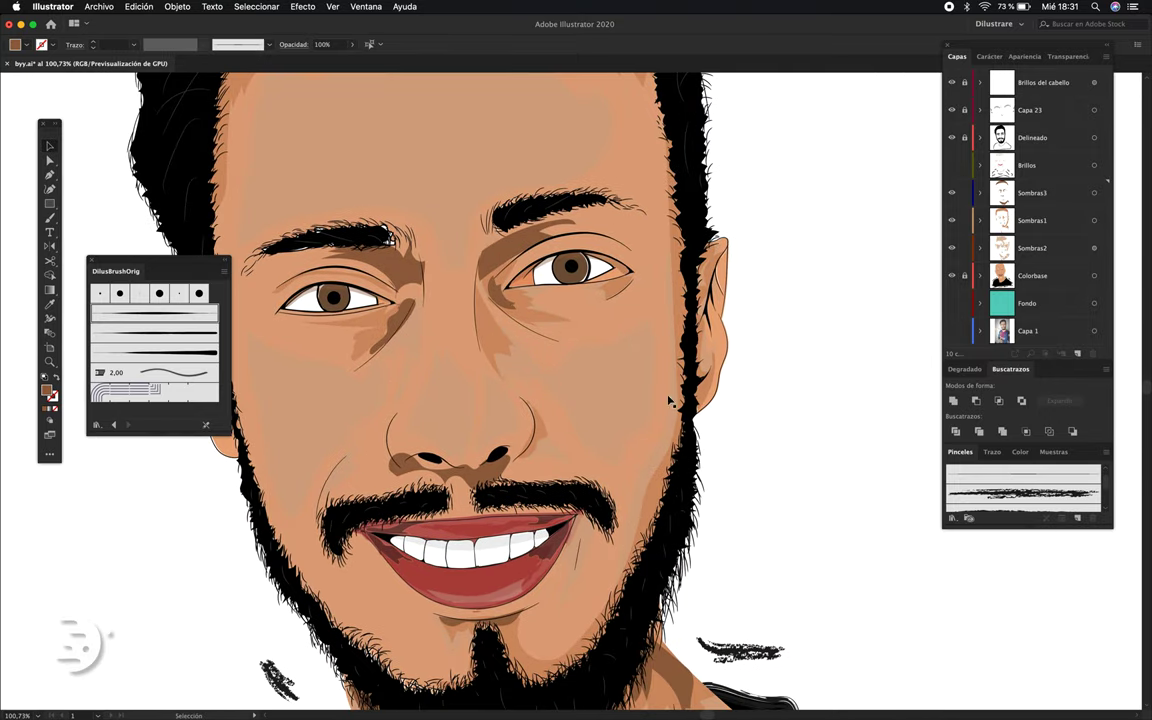
pyautogui.scroll(-2, 564, 334)
pyautogui.scroll(2, 450, 370)
pyautogui.scroll(3, 350, 400)
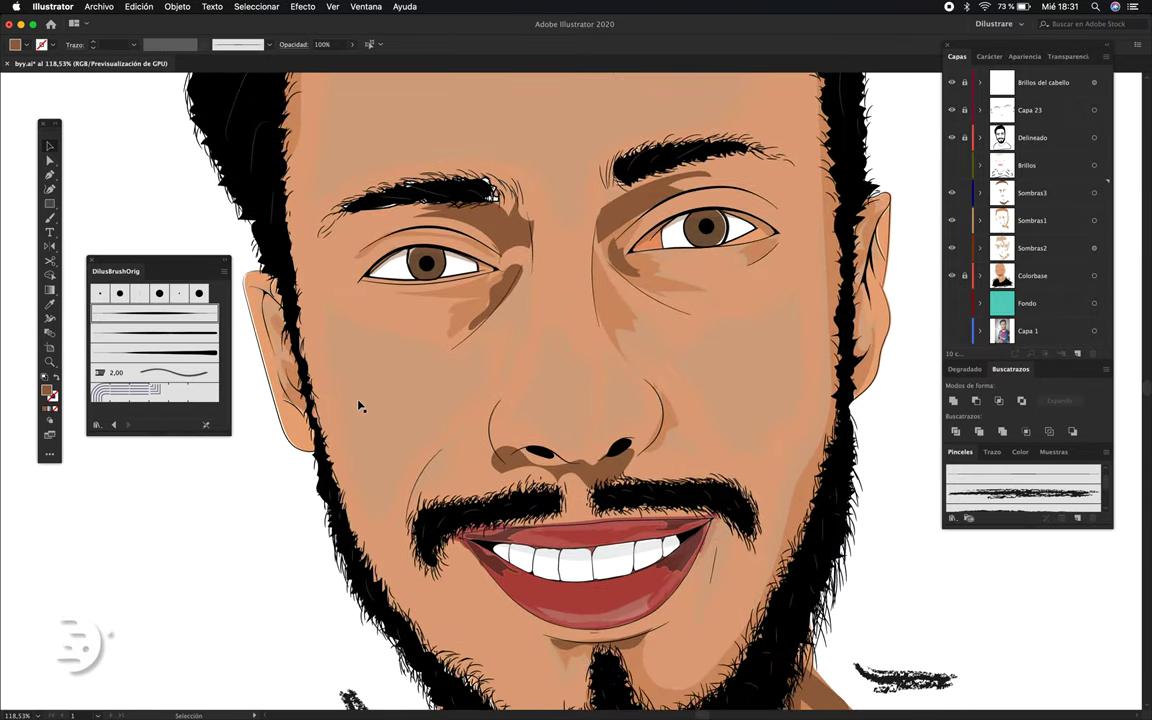
pyautogui.scroll(-2, 668, 360)
pyautogui.scroll(-1, 681, 380)
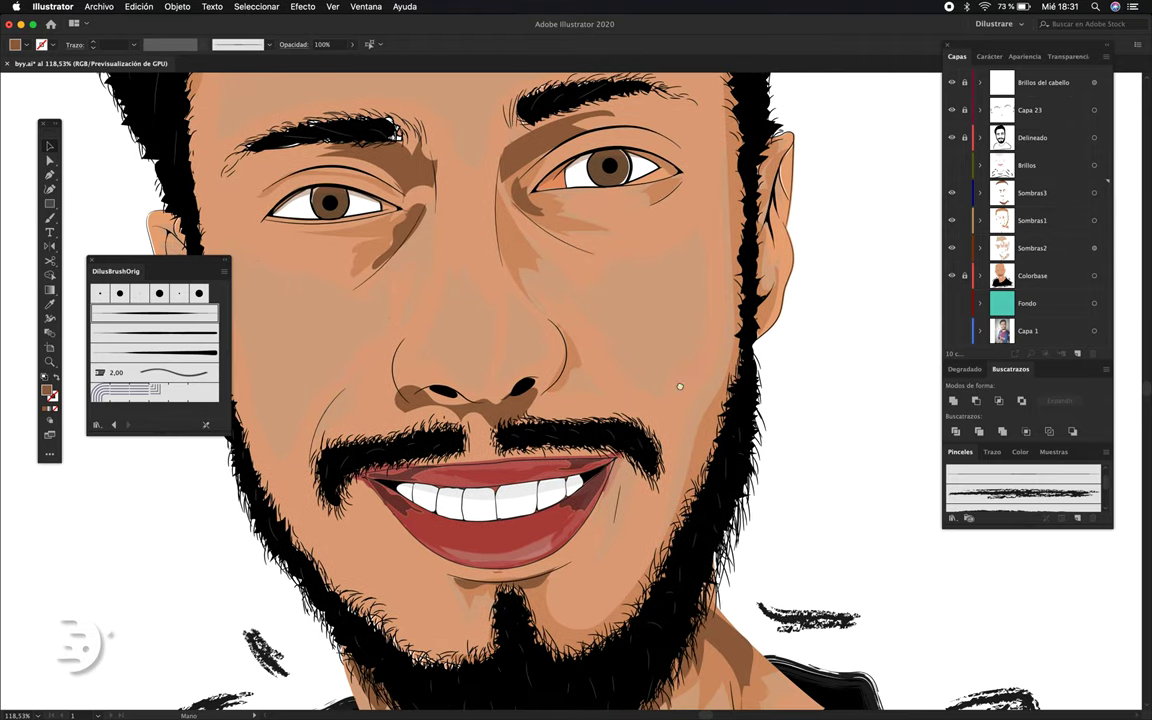
pyautogui.scroll(-3, 676, 406)
pyautogui.scroll(-1, 723, 354)
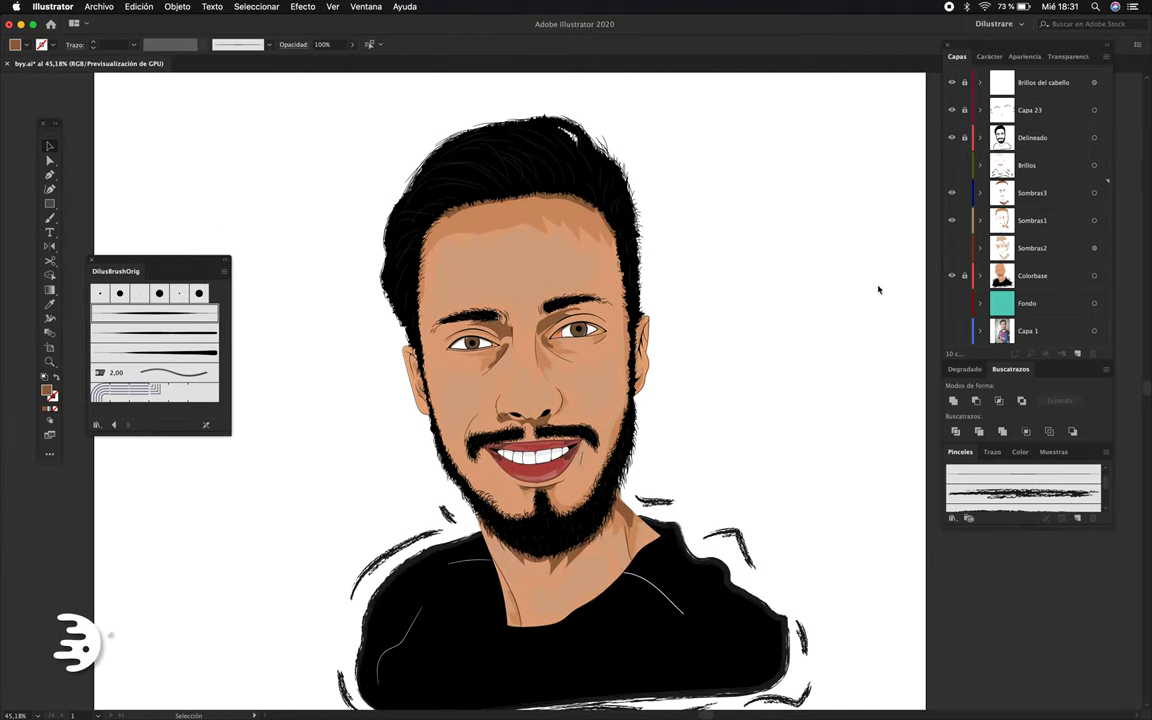
pyautogui.scroll(-2, 830, 291)
pyautogui.hscroll(2, 775, 310)
pyautogui.hscroll(2, 771, 326)
pyautogui.hscroll(2, 771, 321)
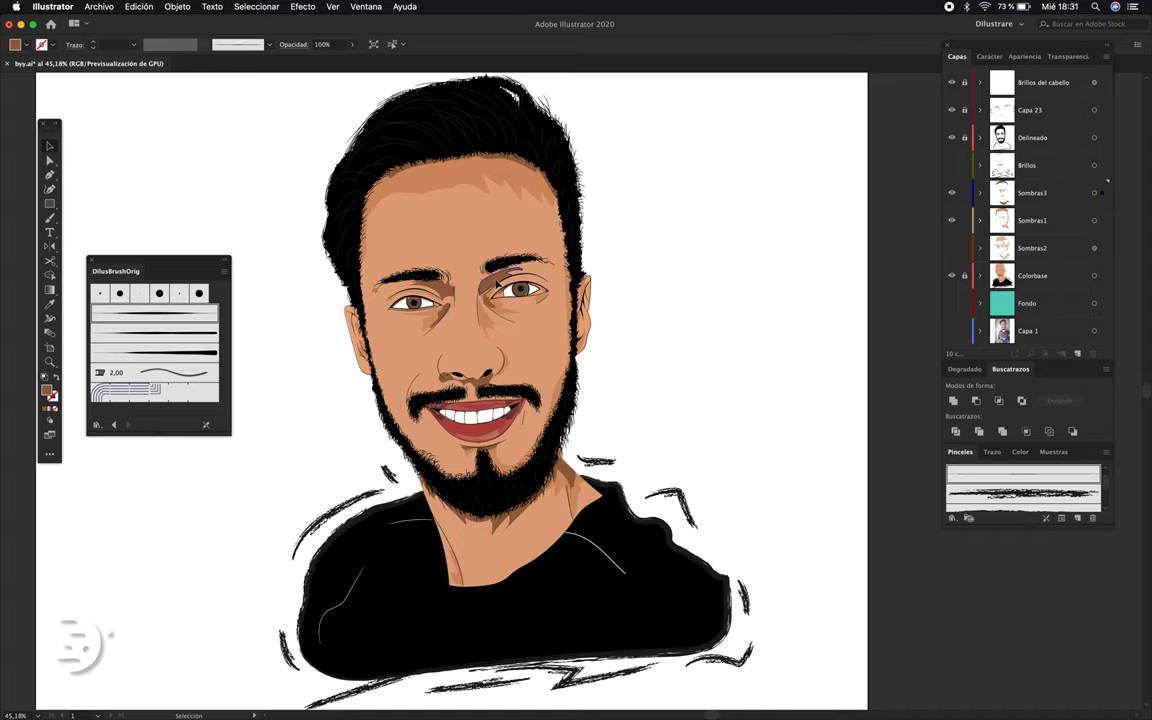
# Pencil a thin line from the left eyebrow's inner end to the eye's inner corner, then fit the artboard.
pyautogui.press('n')
pyautogui.scroll(2, 500, 275)
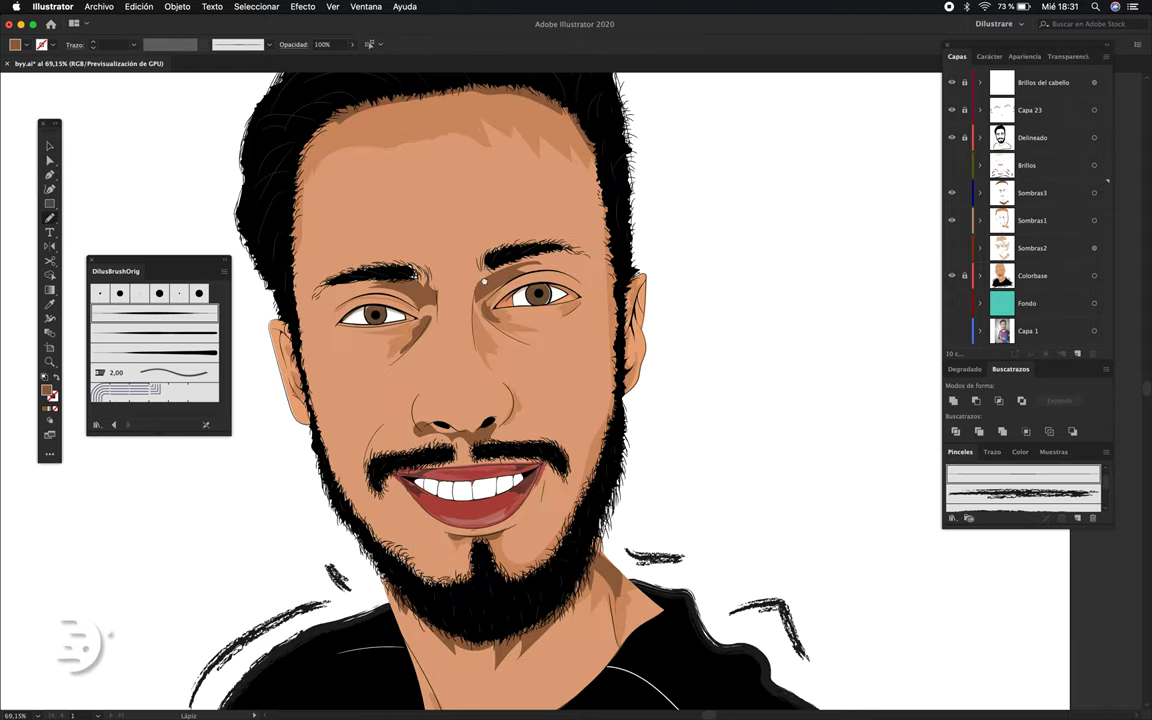
pyautogui.scroll(3, 500, 275)
pyautogui.scroll(3, 520, 265)
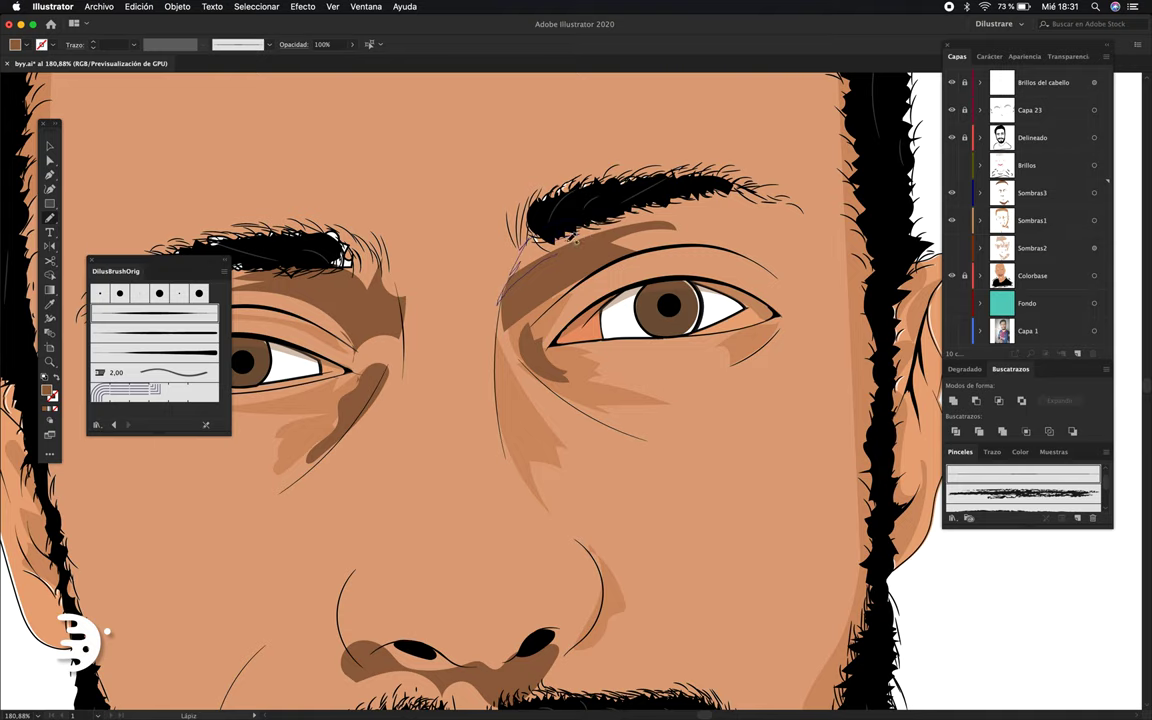
pyautogui.press('v')
pyautogui.moveTo(531, 304)
pyautogui.mouseDown()
pyautogui.moveTo(572, 249)
pyautogui.moveTo(596, 270)
pyautogui.mouseUp()
pyautogui.press('n')
pyautogui.moveTo(362, 225); pyautogui.dragTo(448, 235)
pyautogui.press('v')
pyautogui.press('n')
pyautogui.moveTo(470, 205)
pyautogui.mouseDown()
pyautogui.moveTo(527, 313)
pyautogui.moveTo(435, 252)
pyautogui.mouseUp()
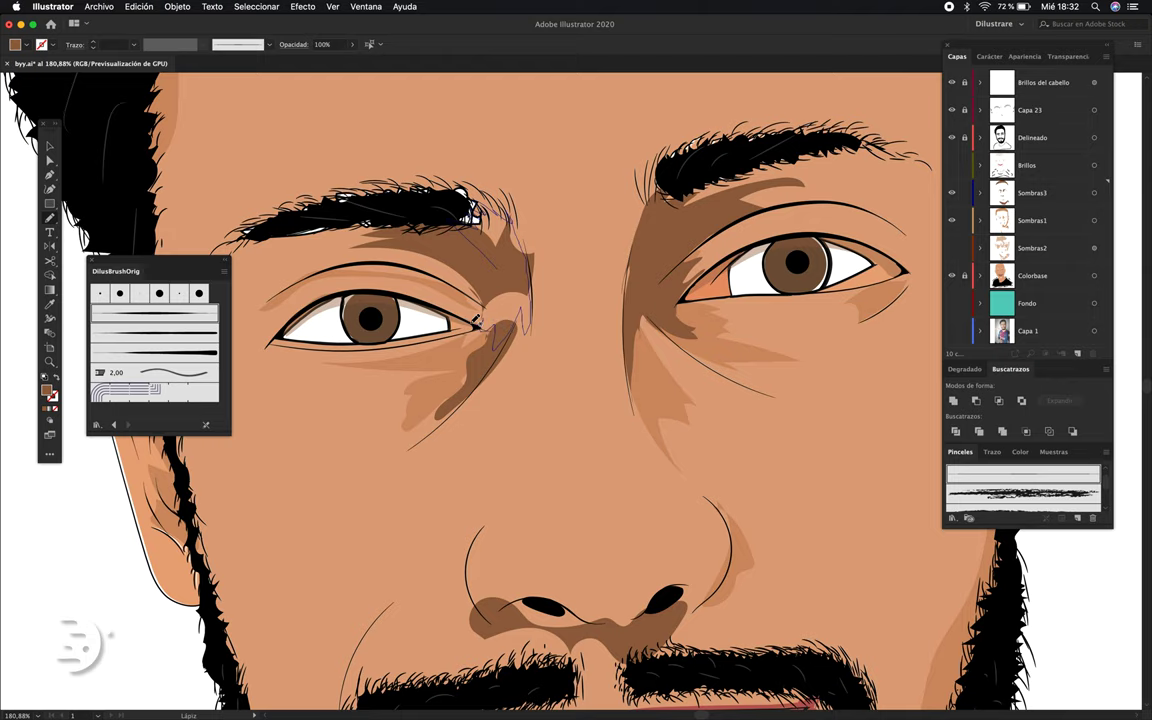
pyautogui.hotkey('ctrl', '0')
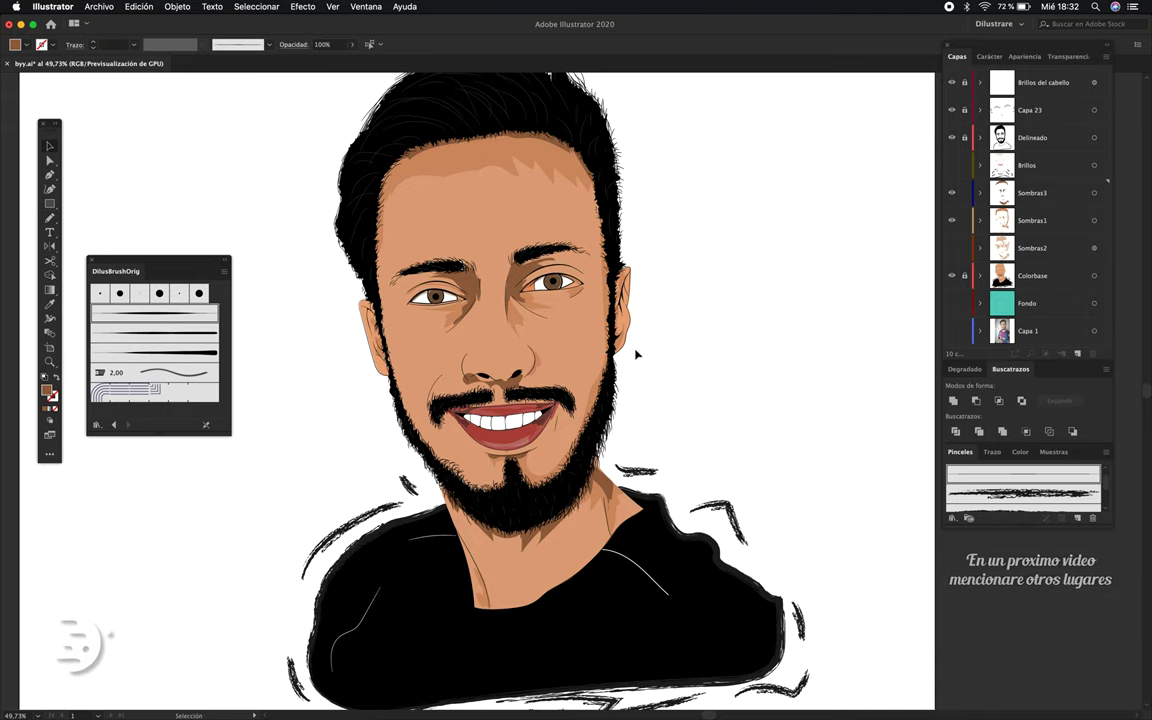
pyautogui.scroll(2, 571, 313)
pyautogui.scroll(2, 523, 287)
pyautogui.scroll(1, 597, 320)
pyautogui.moveTo(597, 320); pyautogui.dragTo(615, 313)
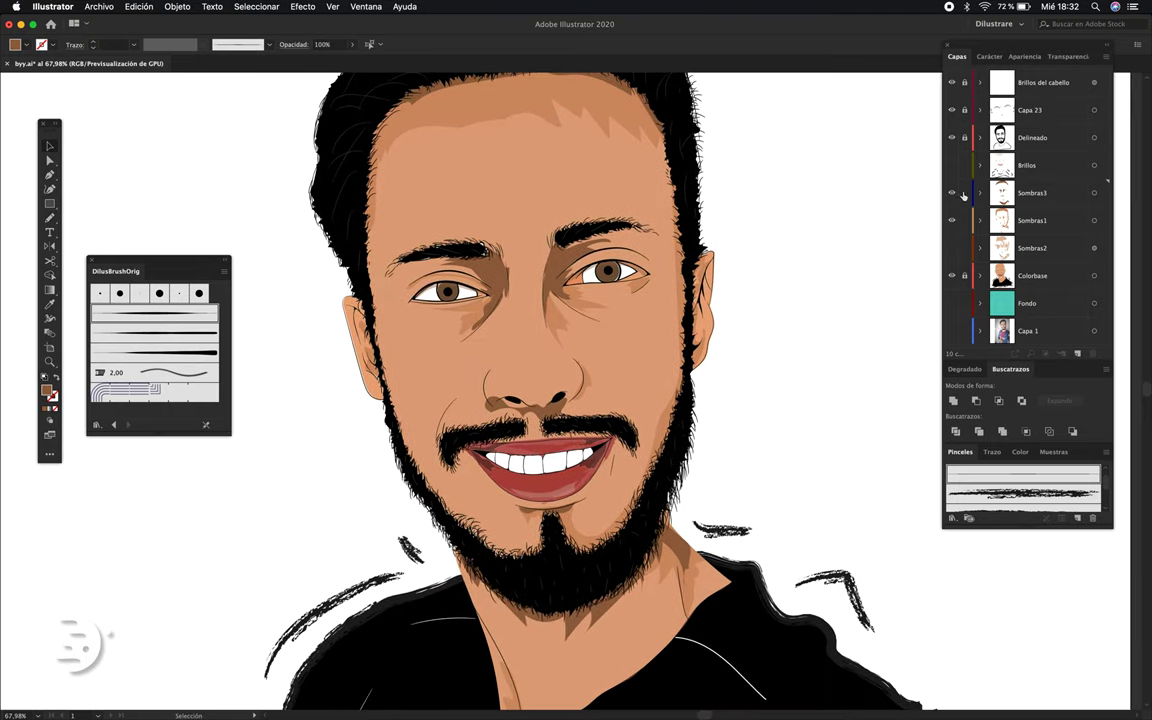
pyautogui.click(545, 318)
pyautogui.press('n')
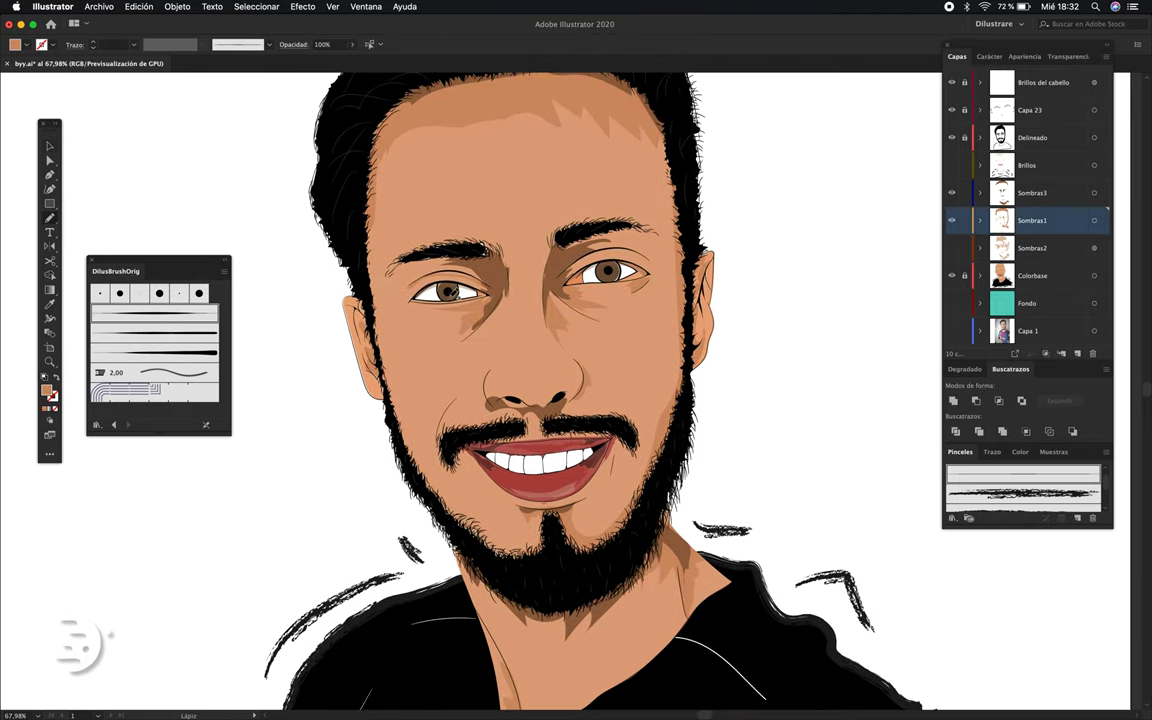
pyautogui.scroll(4, 566, 305)
pyautogui.scroll(1, 566, 305)
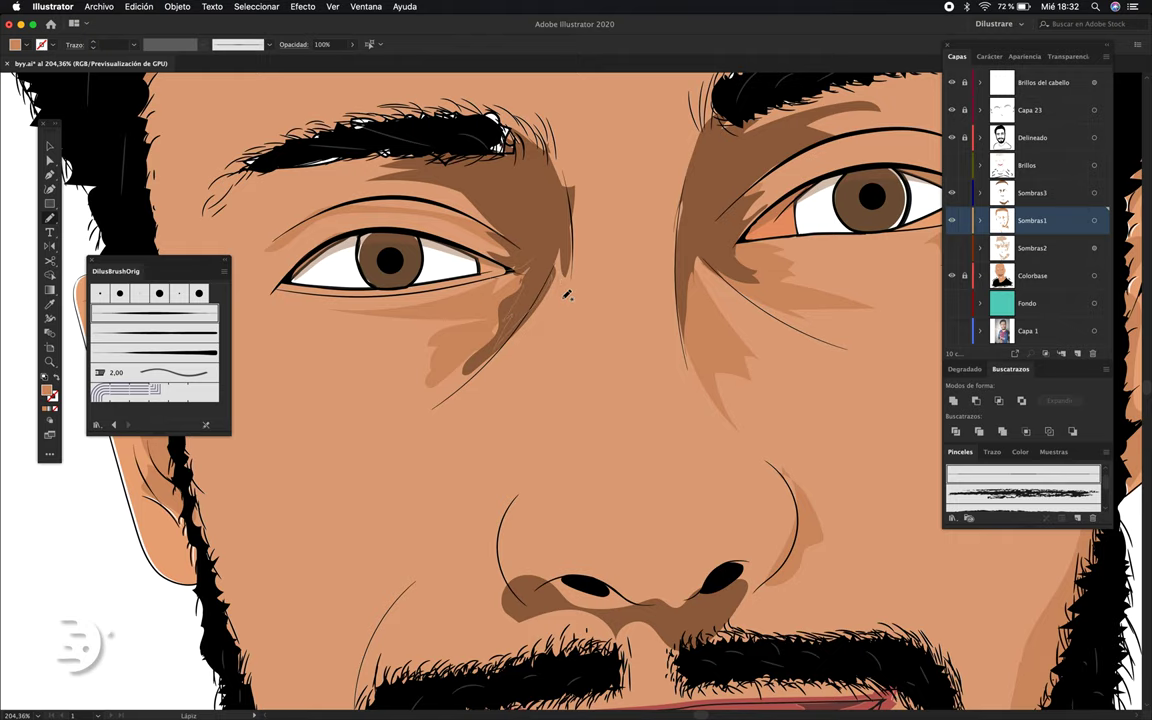
pyautogui.scroll(1, 560, 256)
pyautogui.hscroll(1, 553, 258)
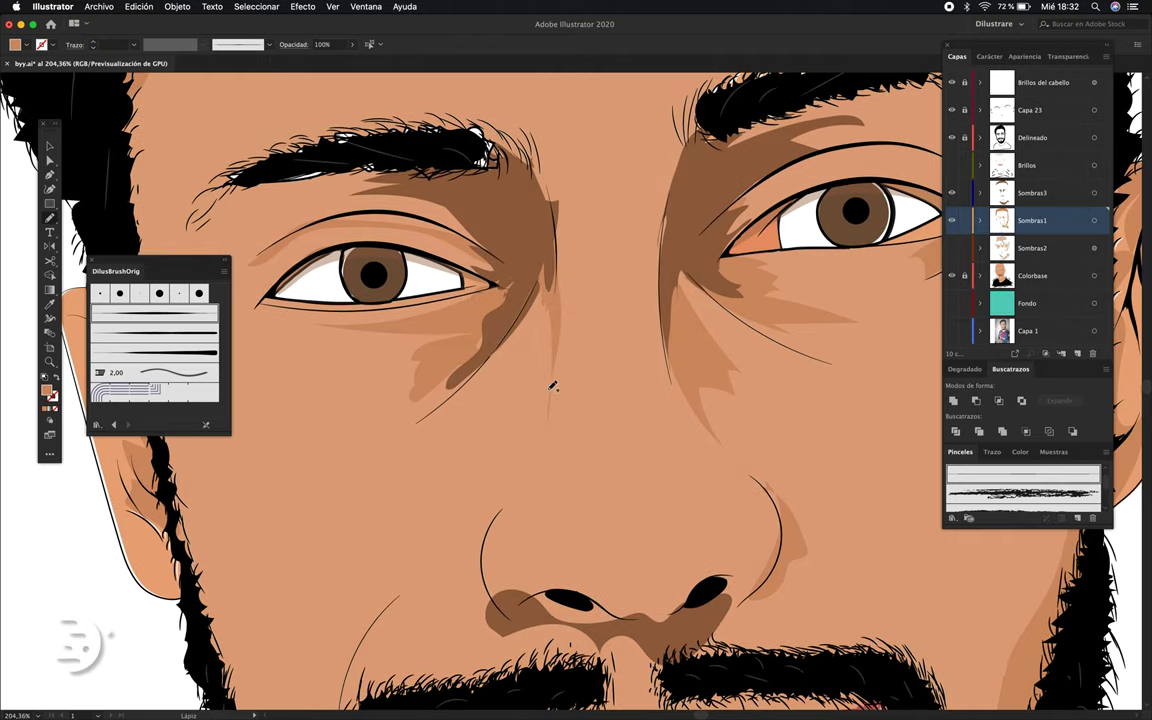
pyautogui.scroll(-3, 548, 268)
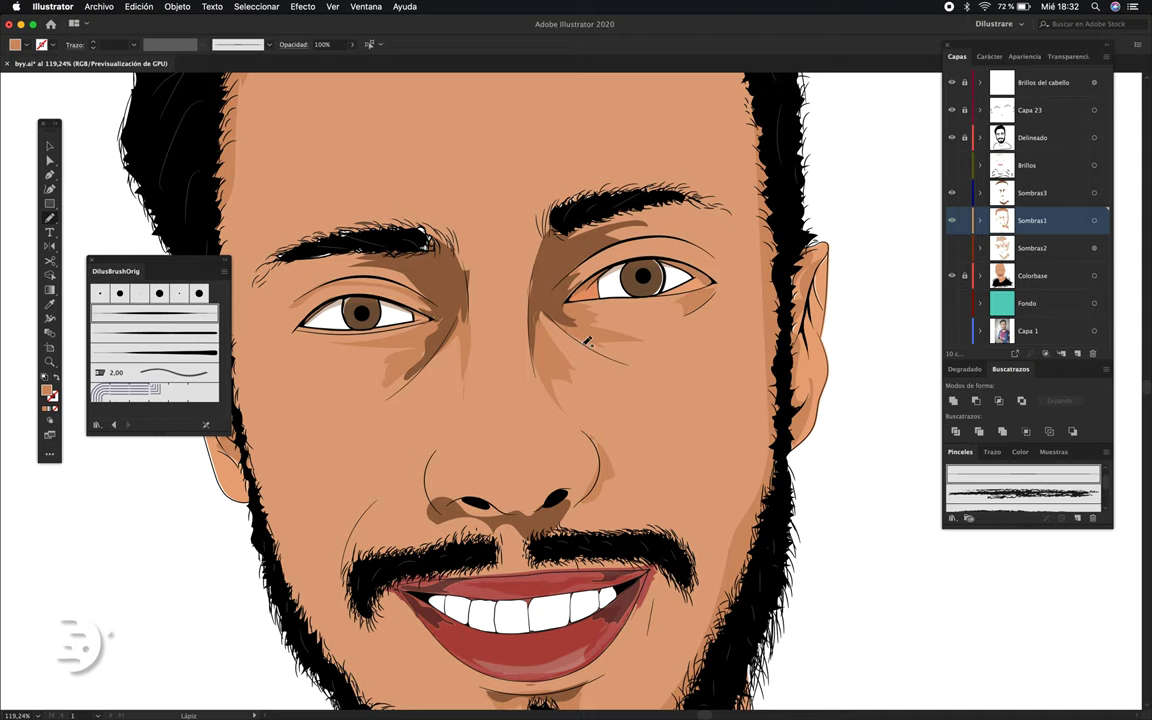
pyautogui.scroll(-2, 461, 302)
pyautogui.press('v')
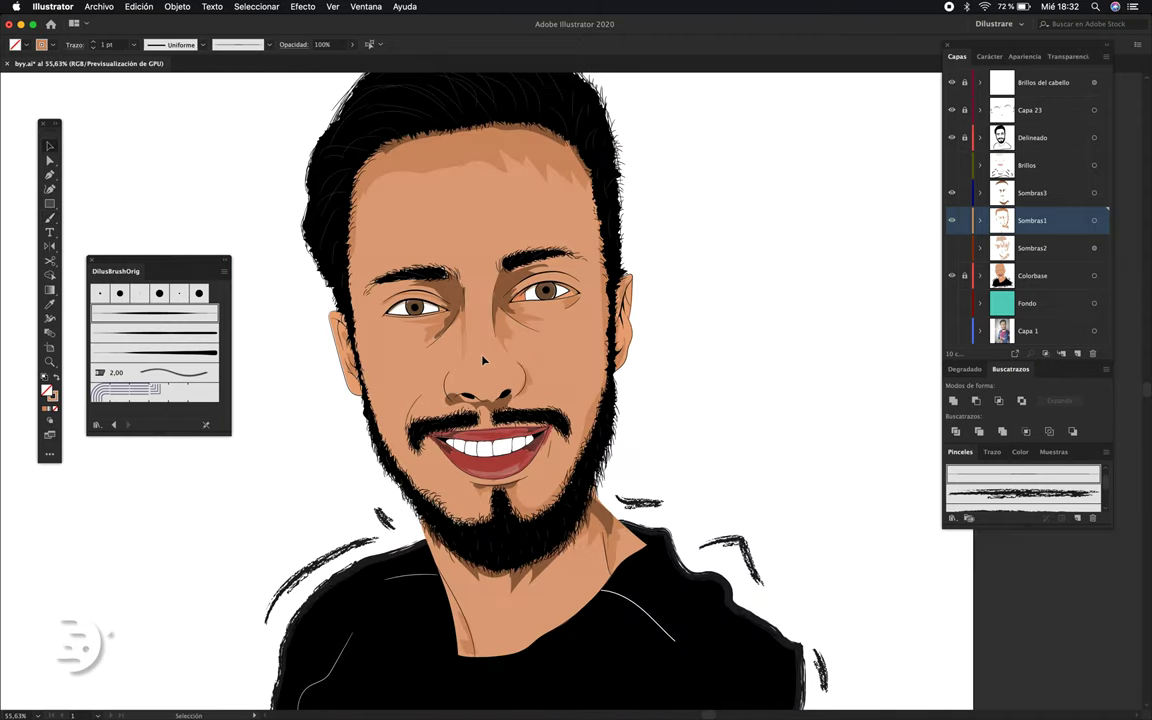
pyautogui.scroll(-1, 610, 385)
pyautogui.press('n')
pyautogui.scroll(-1, 680, 402)
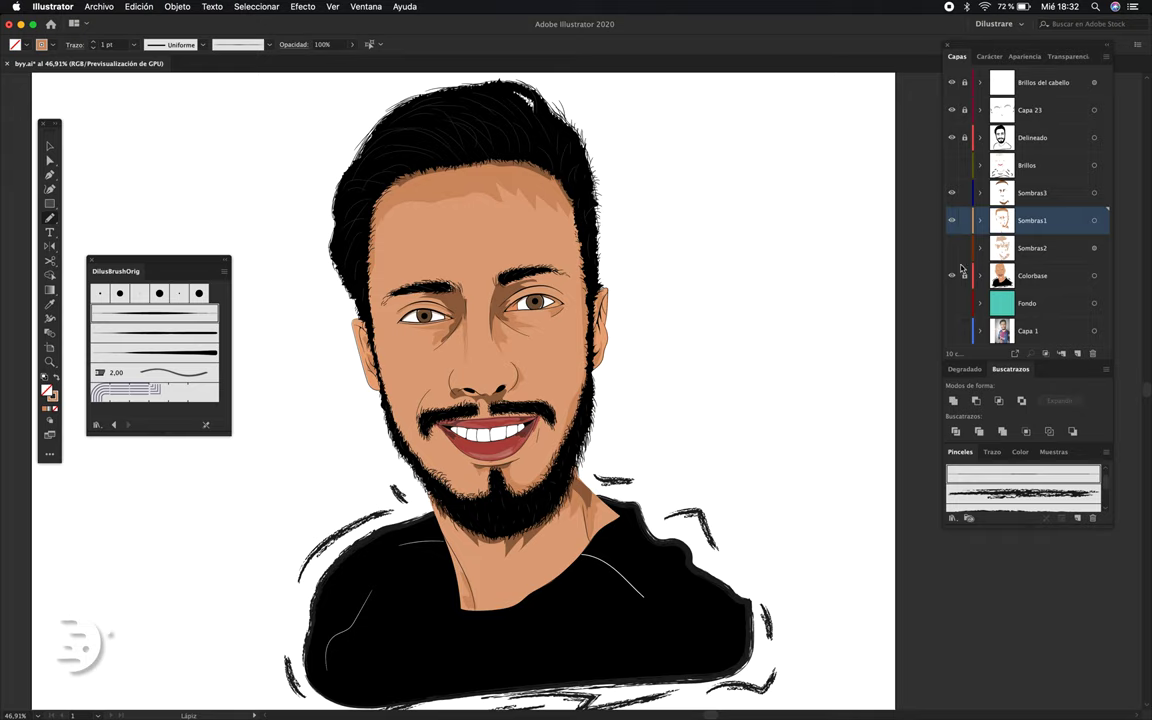
# Show the Capa 1 reference photo and pencil a small arrow toward the cartoon, undoing a stray stroke.
pyautogui.click(951, 330)
pyautogui.moveTo(858, 362)
pyautogui.mouseDown()
pyautogui.moveTo(771, 366)
pyautogui.moveTo(833, 391)
pyautogui.mouseUp()
pyautogui.press('Tab')
pyautogui.moveTo(188, 213)
pyautogui.mouseDown()
pyautogui.moveTo(280, 244)
pyautogui.moveTo(220, 246)
pyautogui.moveTo(260, 257)
pyautogui.mouseUp()
pyautogui.moveTo(597, 287)
pyautogui.mouseDown()
pyautogui.moveTo(685, 290)
pyautogui.moveTo(645, 265)
pyautogui.mouseUp()
pyautogui.hotkey('ctrl', 'z')
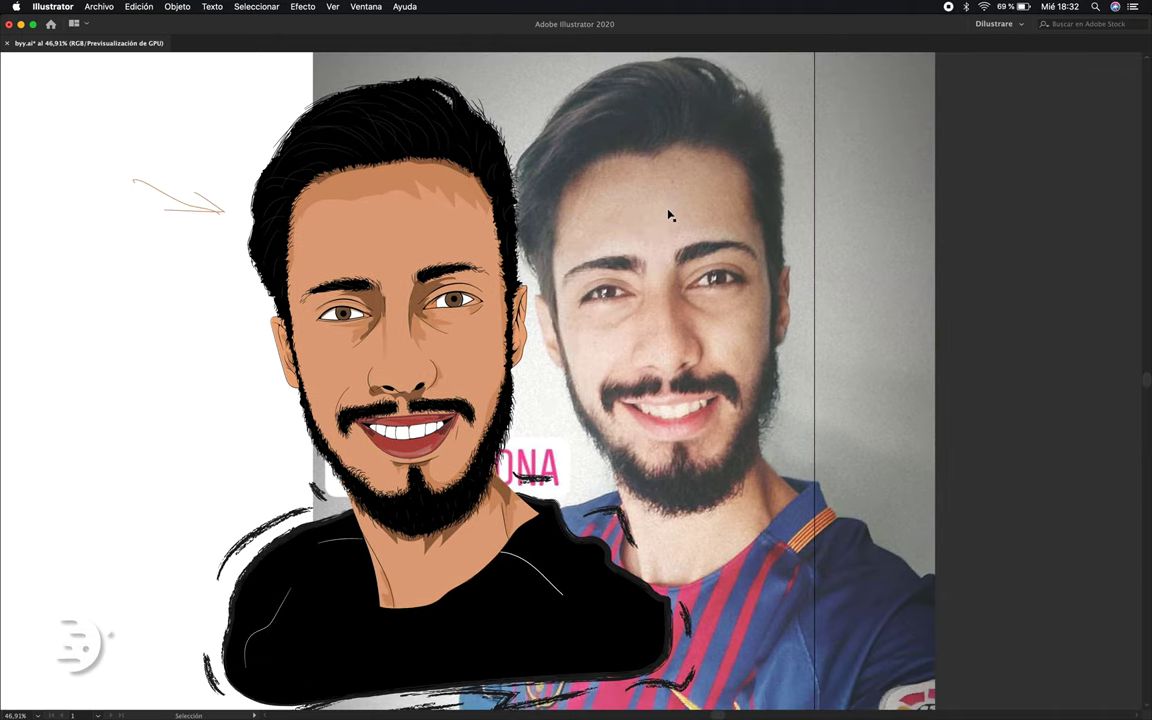
pyautogui.press('Tab')
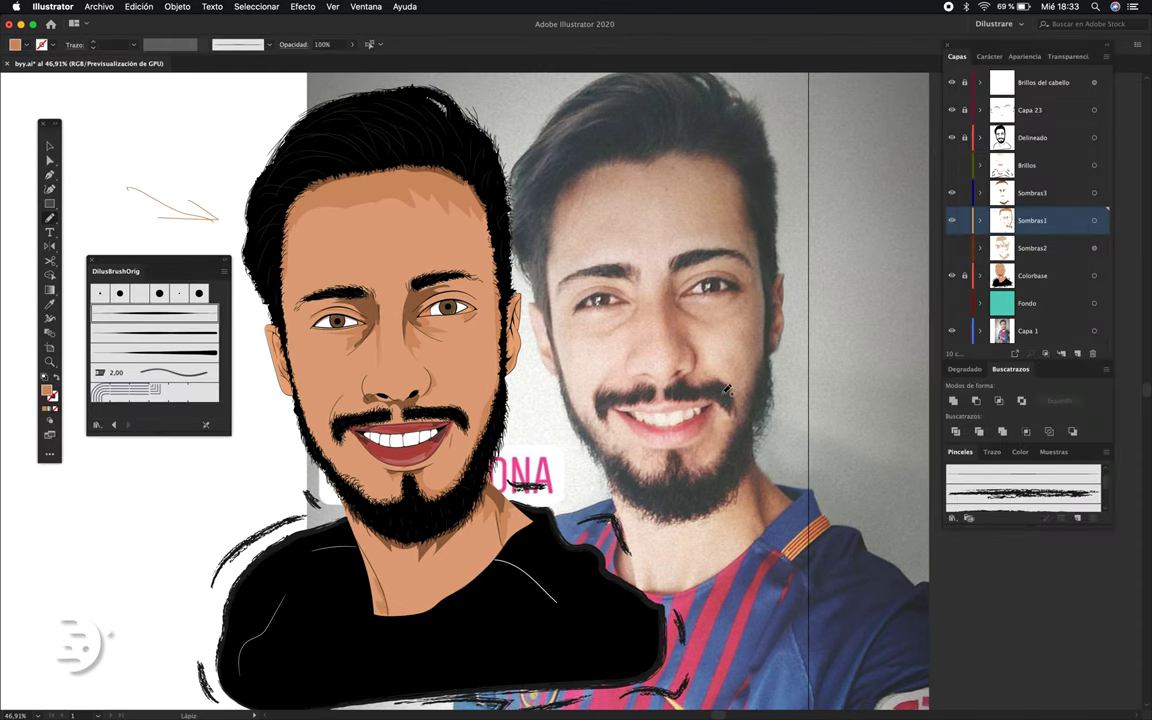
# Pan and zoom in on the cartoon's face.
pyautogui.press('space')
pyautogui.moveTo(657, 279); pyautogui.dragTo(665, 265)
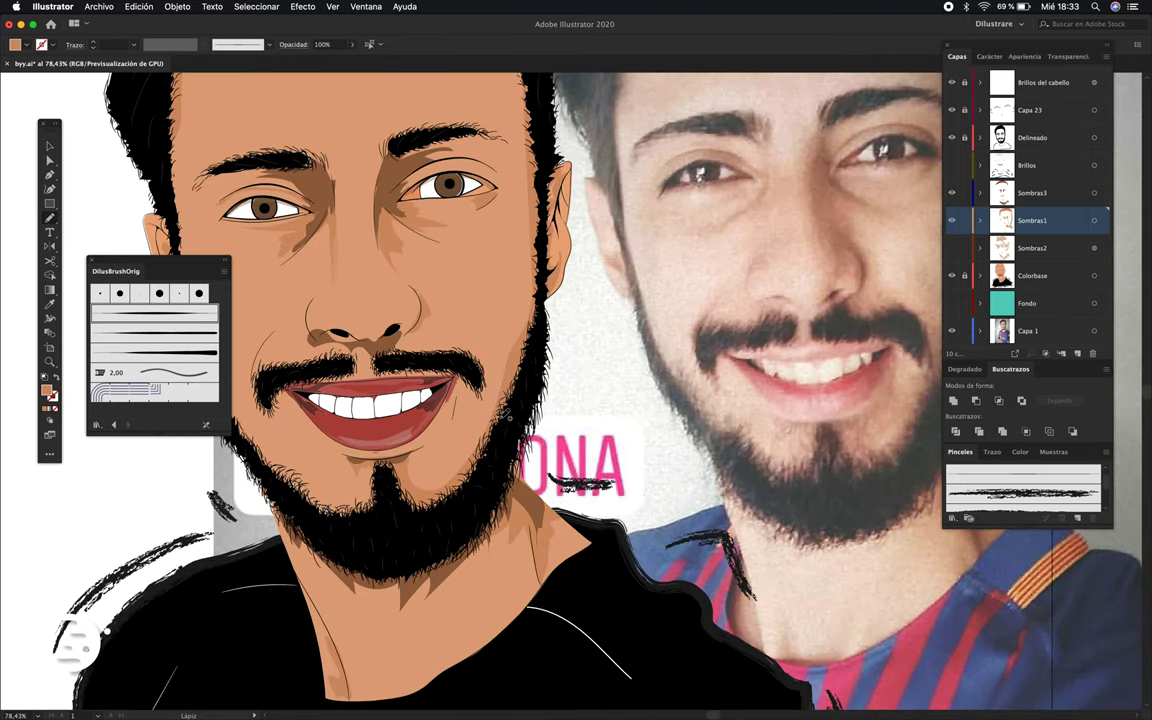
pyautogui.scroll(5, 450, 368)
pyautogui.scroll(5, 512, 430)
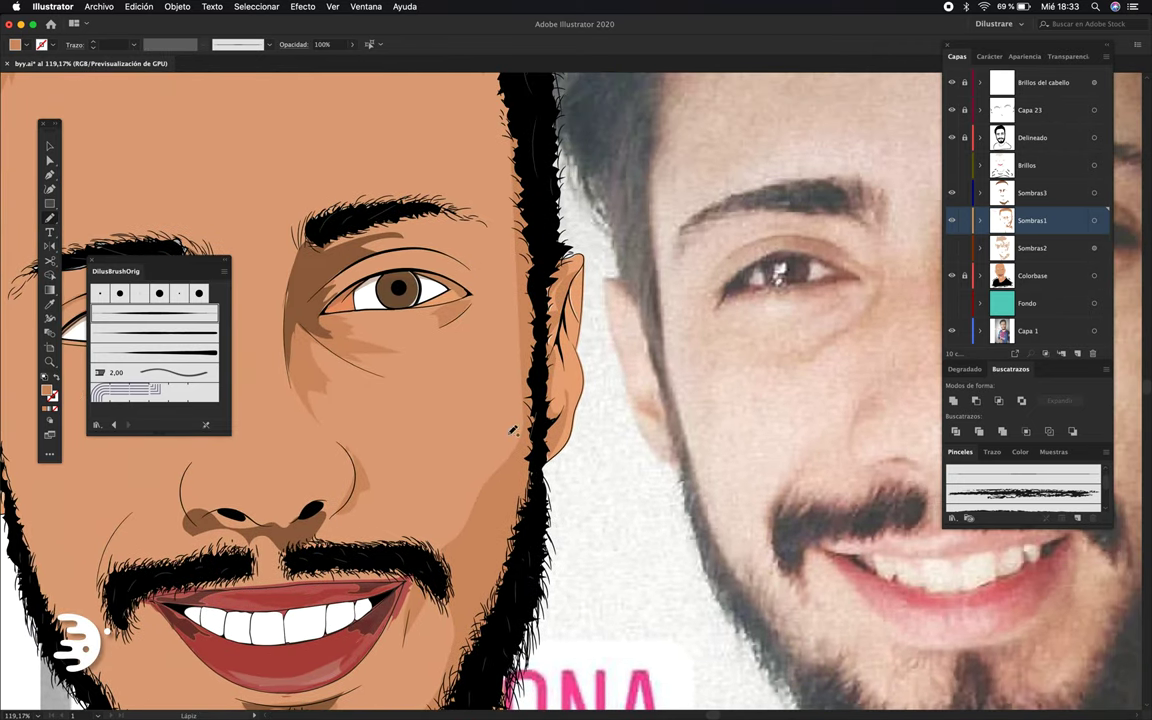
pyautogui.scroll(3, 478, 350)
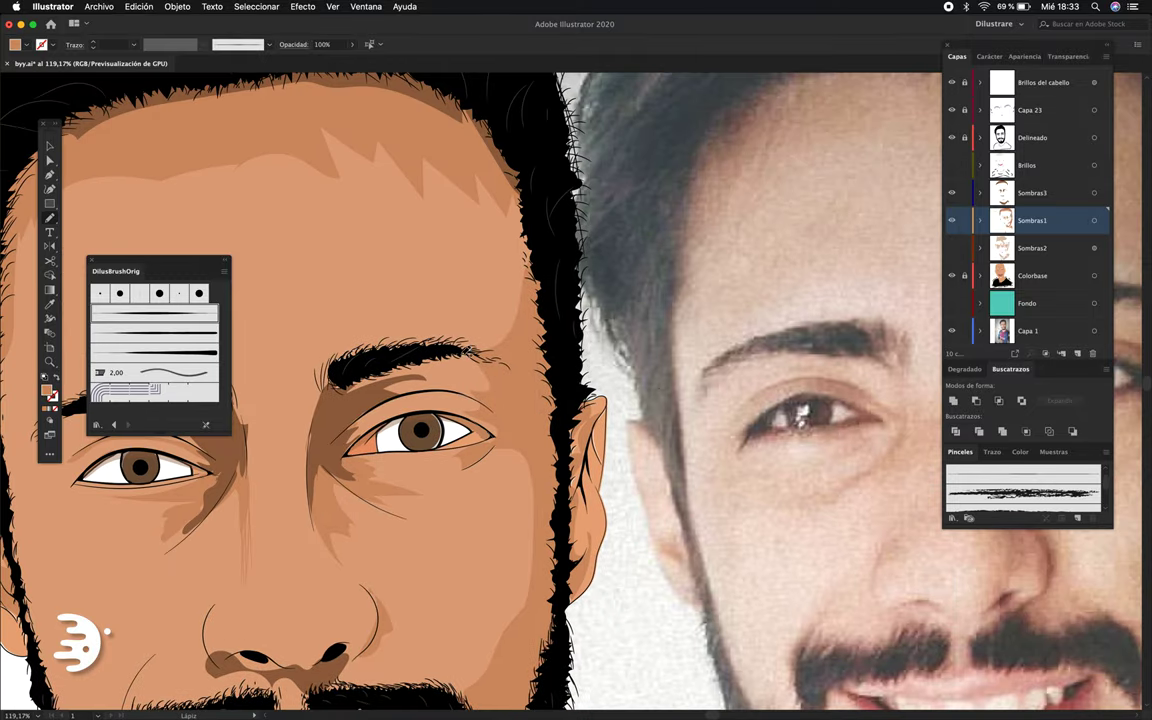
pyautogui.scroll(2, 510, 415)
pyautogui.scroll(-5, 519, 410)
pyautogui.scroll(-2, 600, 390)
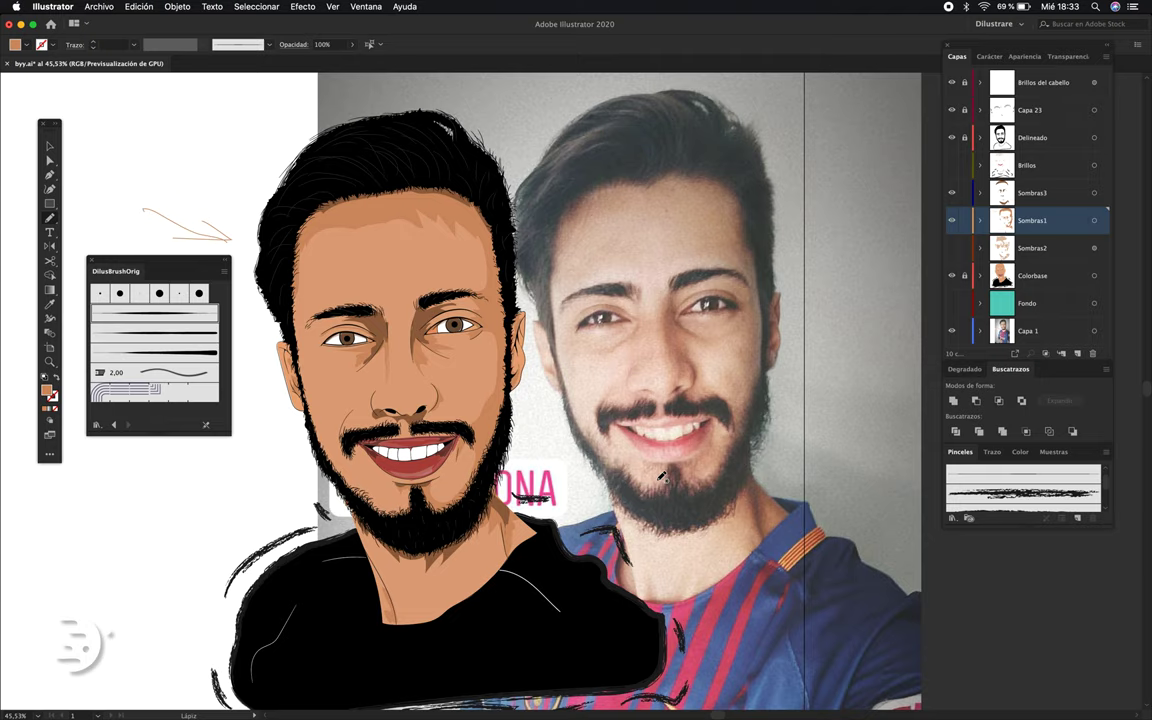
# Set the fill colour to the pale grey-lavender a29baa.
pyautogui.scroll(5, 373, 331)
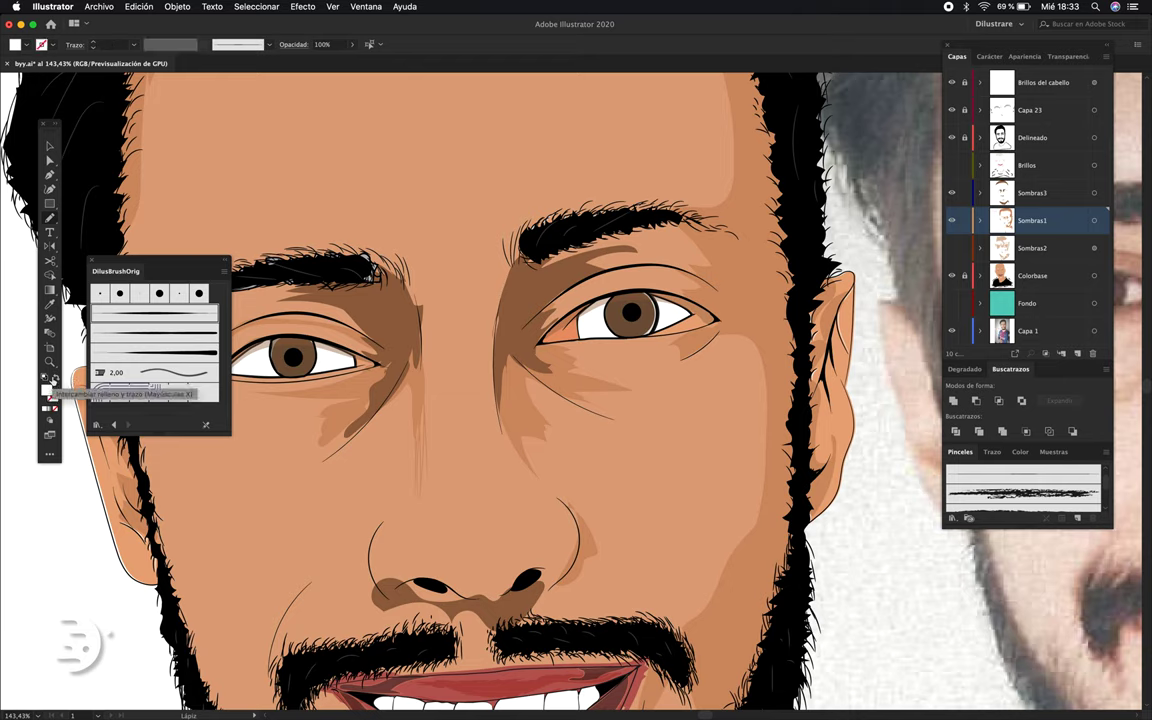
pyautogui.doubleClick(46, 389)
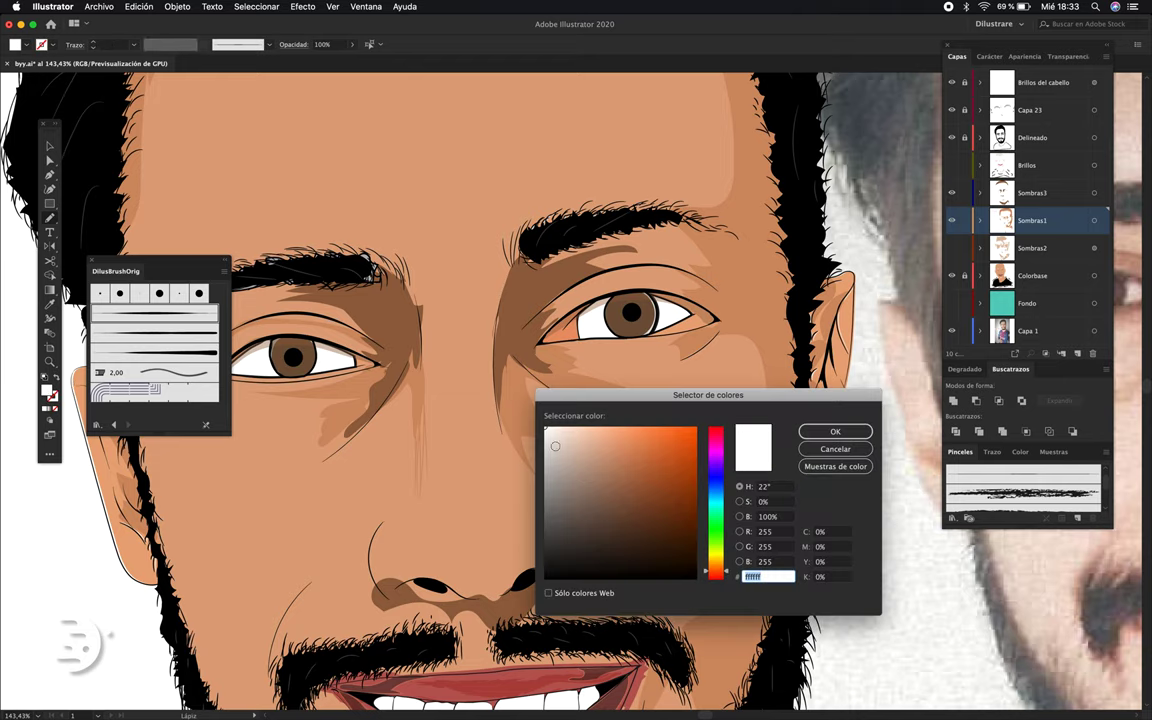
pyautogui.moveTo(714, 477); pyautogui.dragTo(717, 469)
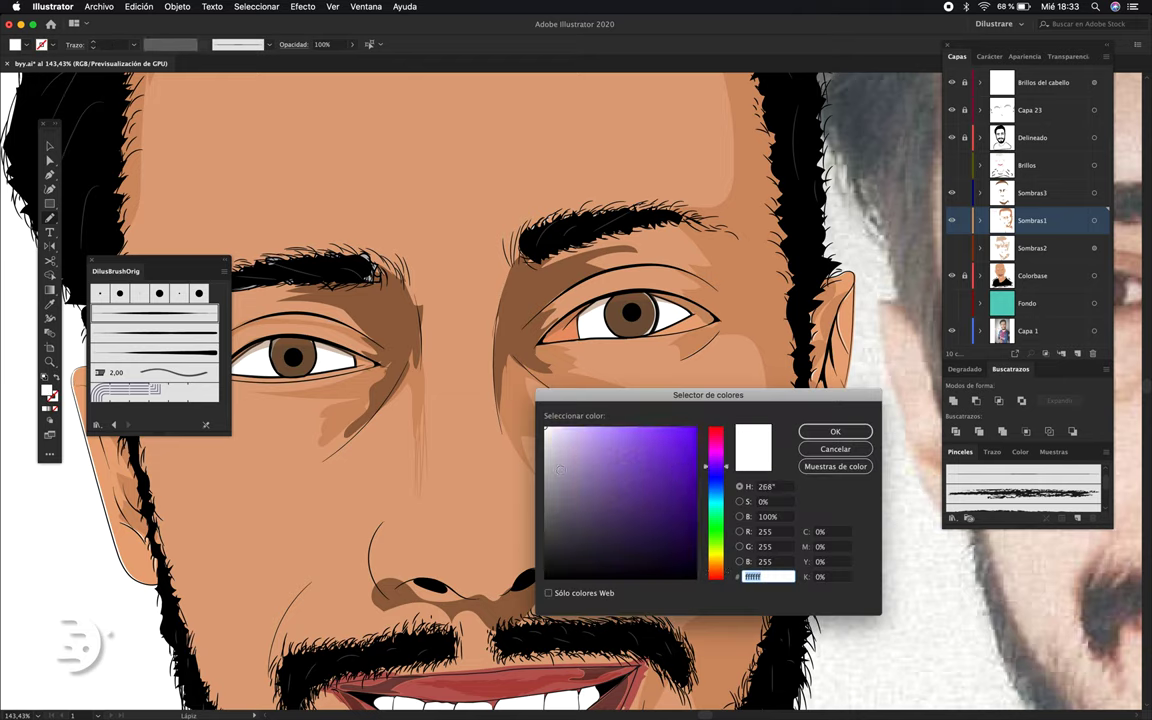
pyautogui.click(557, 486)
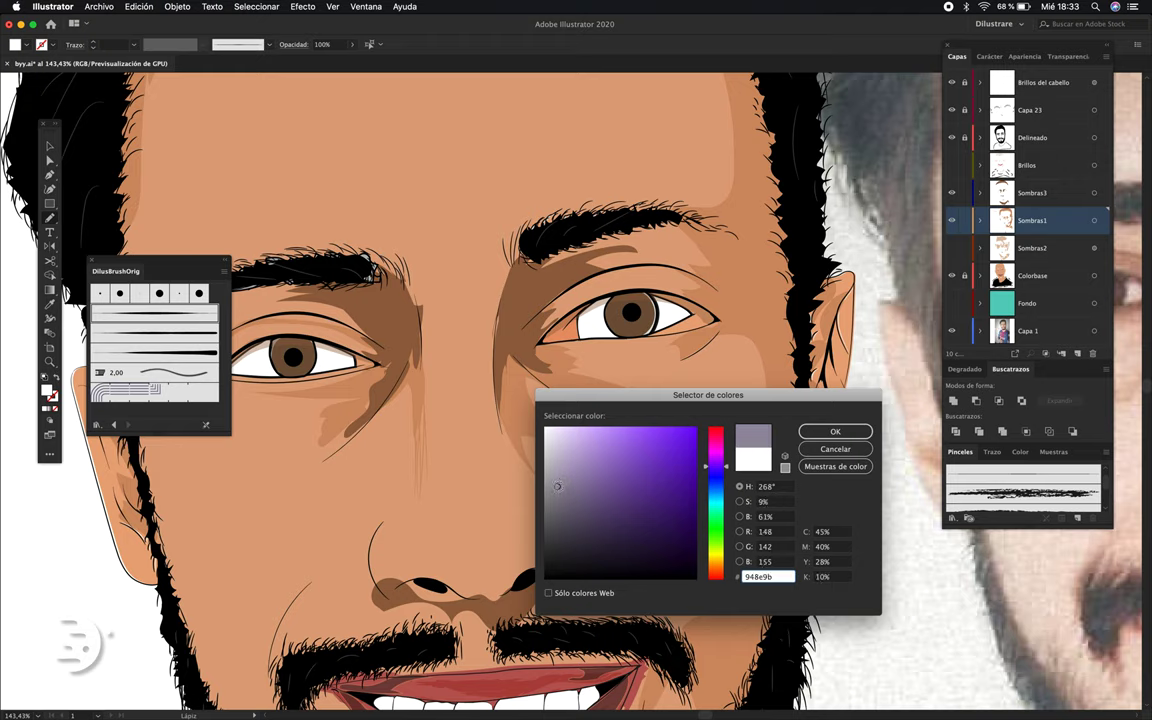
pyautogui.moveTo(548, 430); pyautogui.dragTo(549, 481)
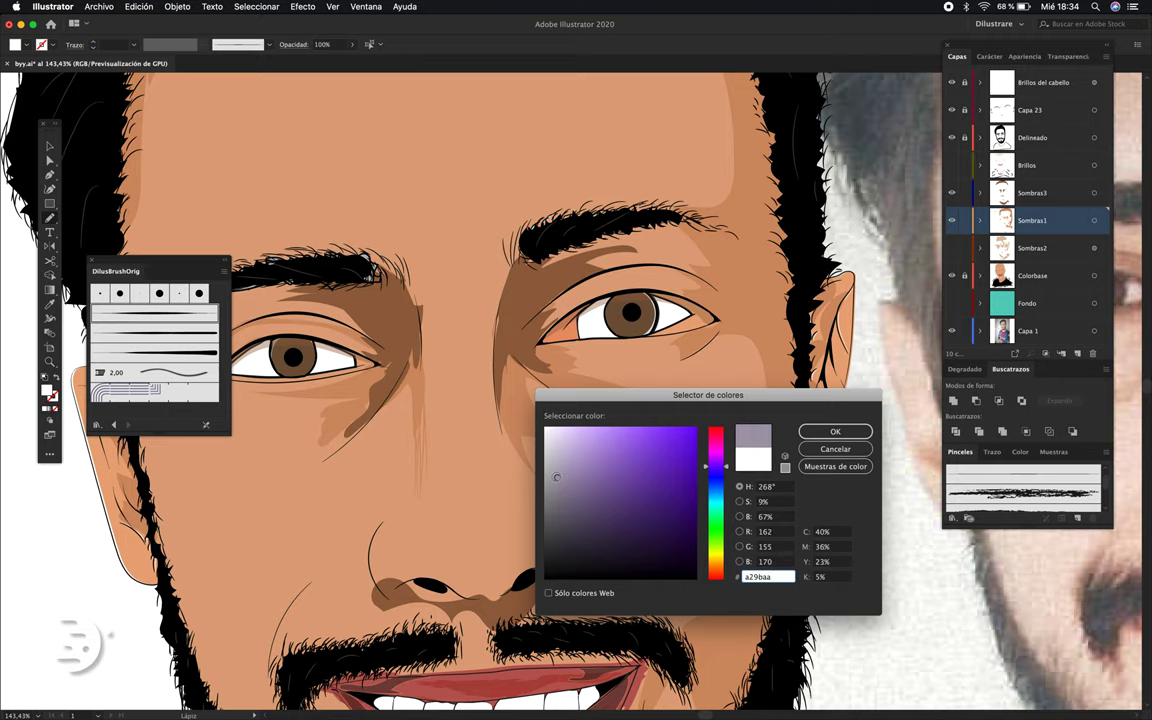
pyautogui.press('Return')
# Draw a shadow shape across the upper corner of the right eye's white.
pyautogui.scroll(10, 598, 301)
pyautogui.moveTo(512, 440); pyautogui.dragTo(676, 288)
pyautogui.hscroll(2, 676, 288)
# Paint a red brush stroke above the eye.
pyautogui.press('b')
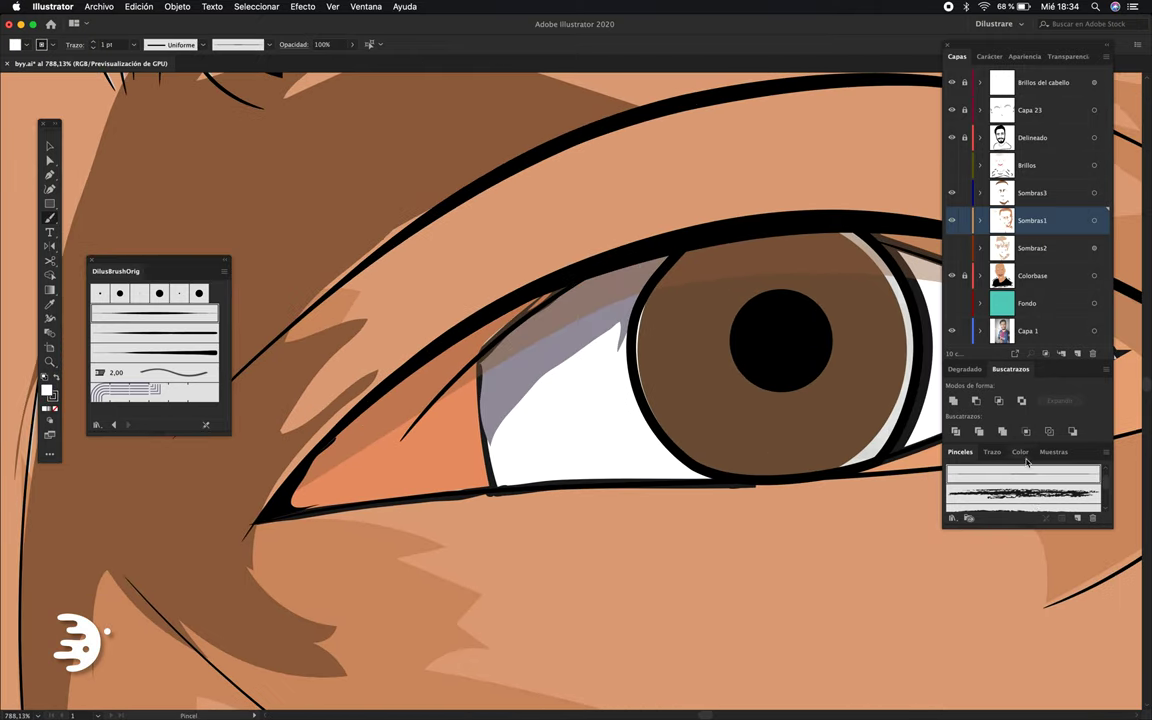
pyautogui.hotkey('shift', 'x')
pyautogui.scroll(-3, 619, 297)
pyautogui.moveTo(848, 274); pyautogui.dragTo(380, 290)
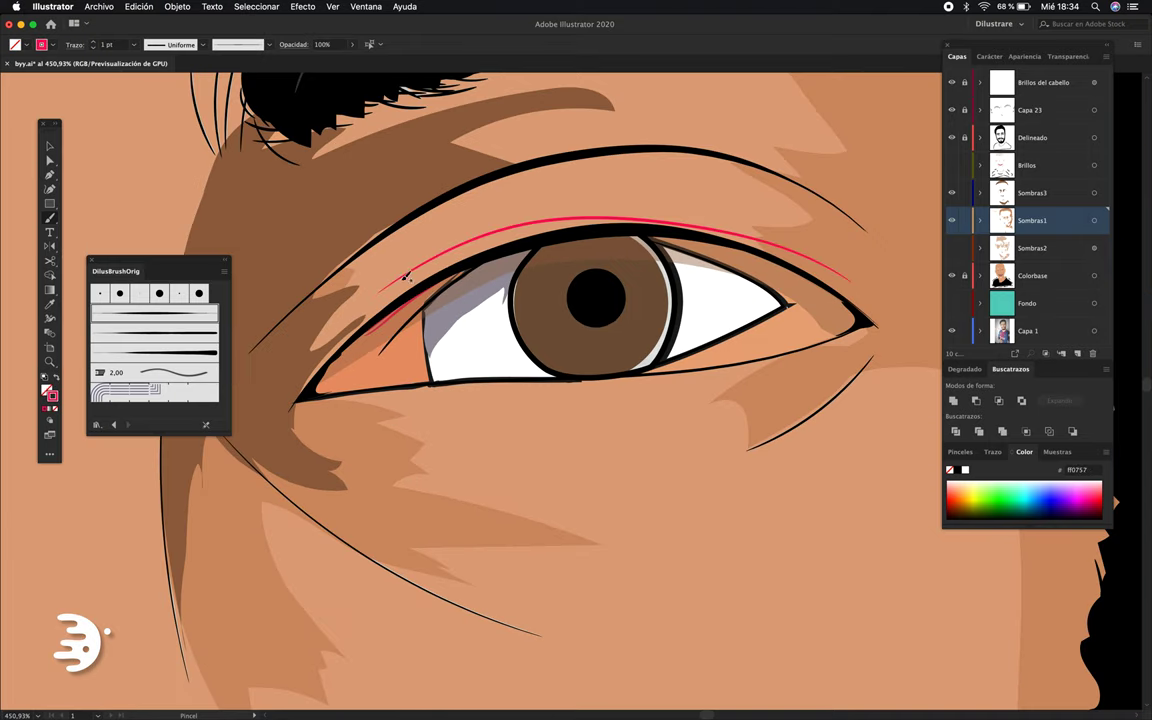
pyautogui.scroll(-1, 530, 293)
pyautogui.hscroll(1, 530, 293)
# Reshape the grey eye-white shadow by redrawing it with the Pencil.
pyautogui.press('n')
pyautogui.keyDown('ctrl'); pyautogui.click(468, 292); pyautogui.keyUp('ctrl')
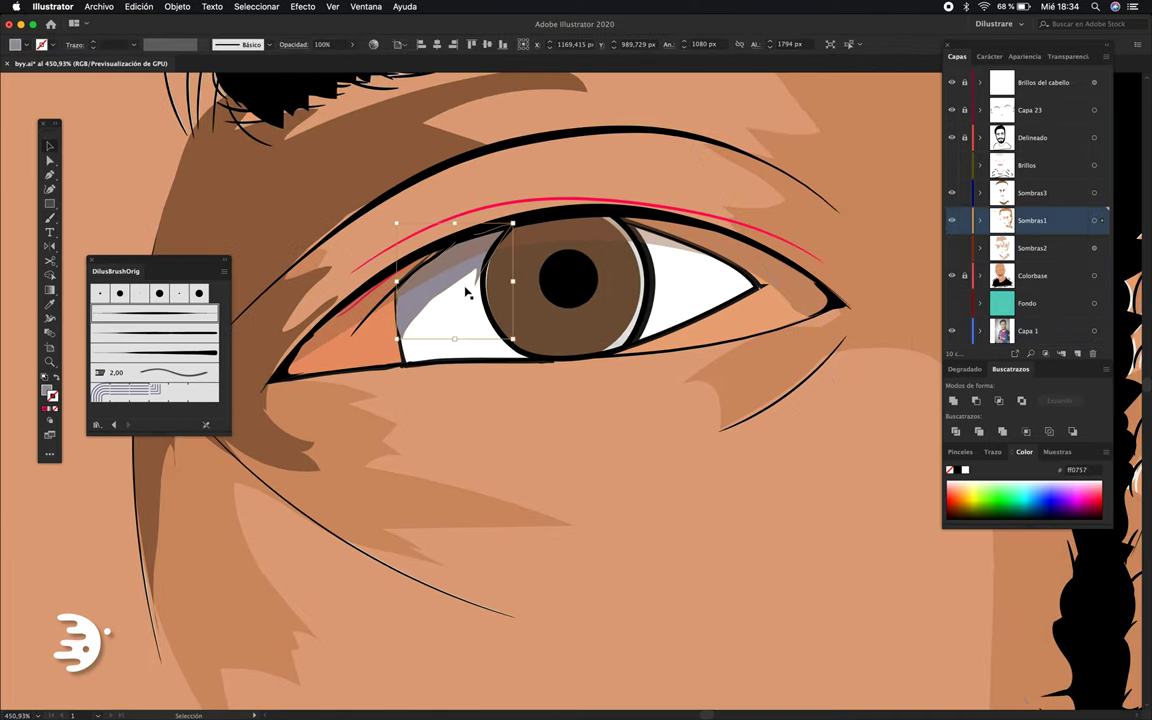
pyautogui.scroll(5, 661, 298)
pyautogui.scroll(-3, 835, 328)
pyautogui.moveTo(340, 362); pyautogui.dragTo(467, 291)
pyautogui.scroll(-2, 494, 311)
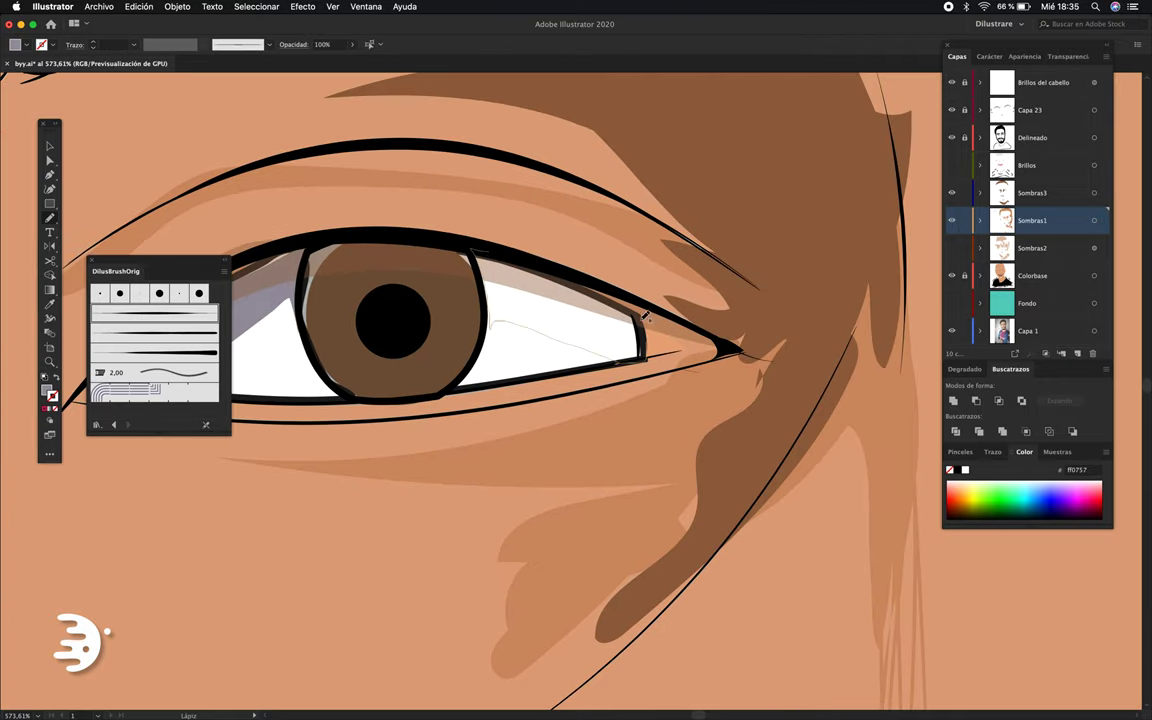
pyautogui.scroll(-5, 580, 320)
pyautogui.scroll(-4, 580, 320)
pyautogui.scroll(2, 626, 320)
# Lower the eye shadows' saturation to 8 with Recolor Artwork.
pyautogui.click(568, 266)
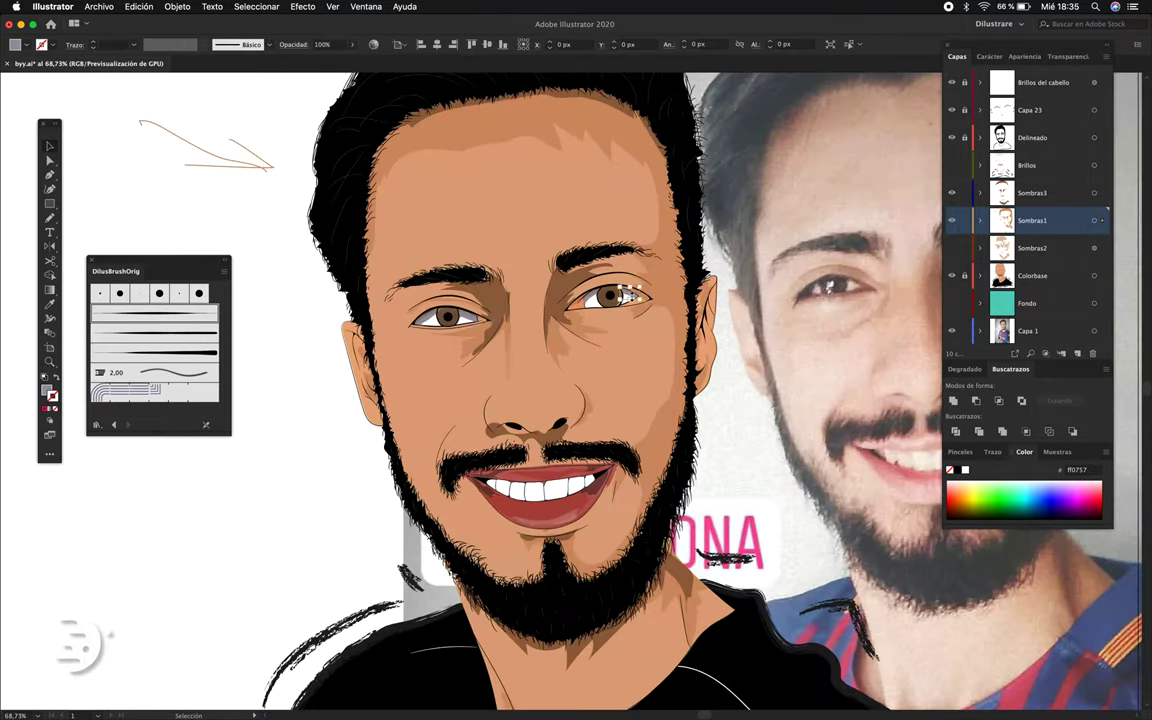
pyautogui.click(373, 44)
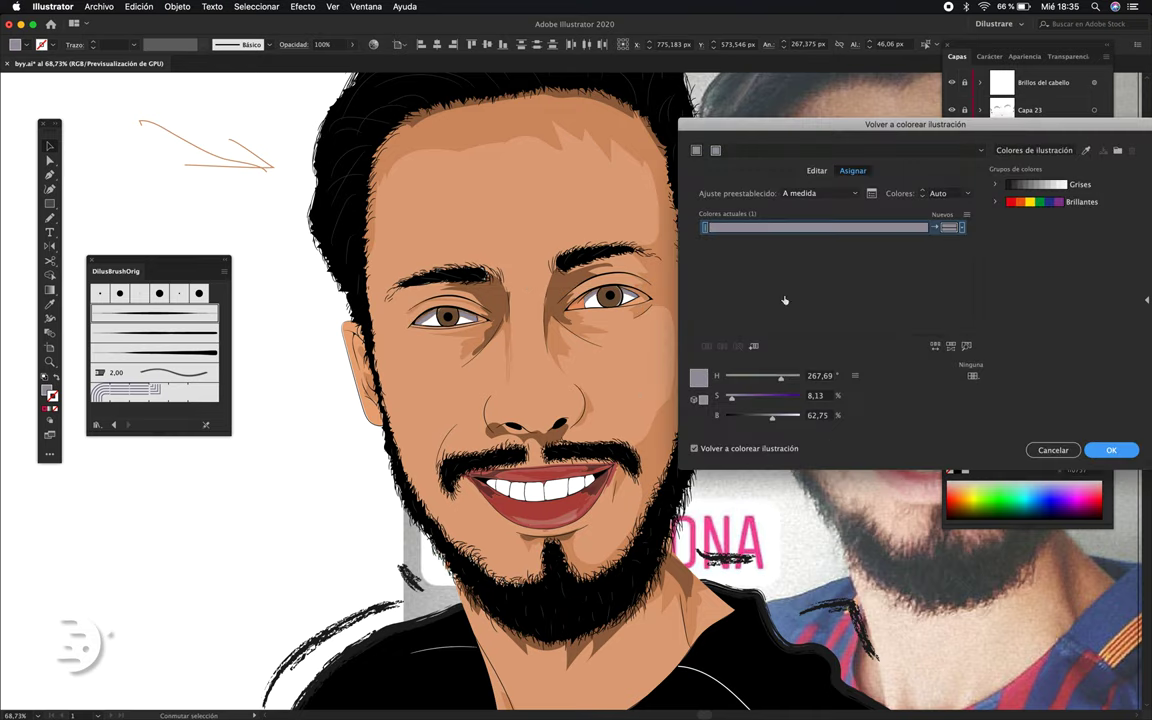
pyautogui.moveTo(763, 396); pyautogui.dragTo(733, 402)
pyautogui.press('Return')
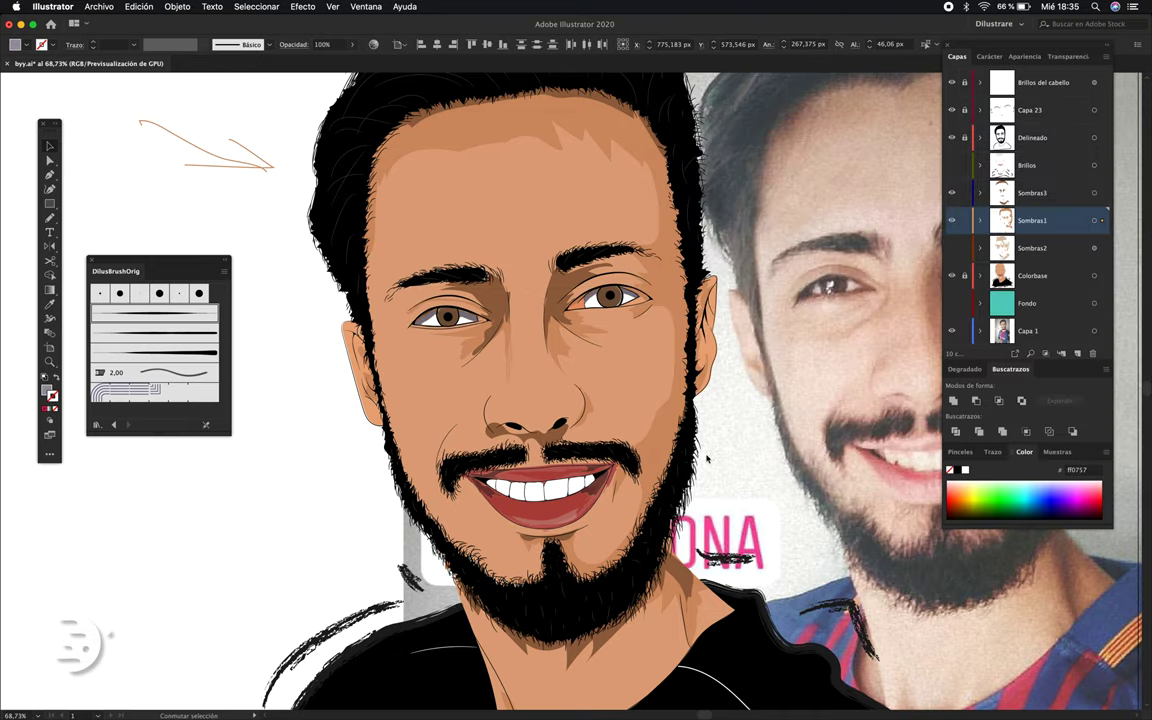
pyautogui.scroll(-3, 347, 529)
pyautogui.moveTo(347, 529); pyautogui.dragTo(371, 457)
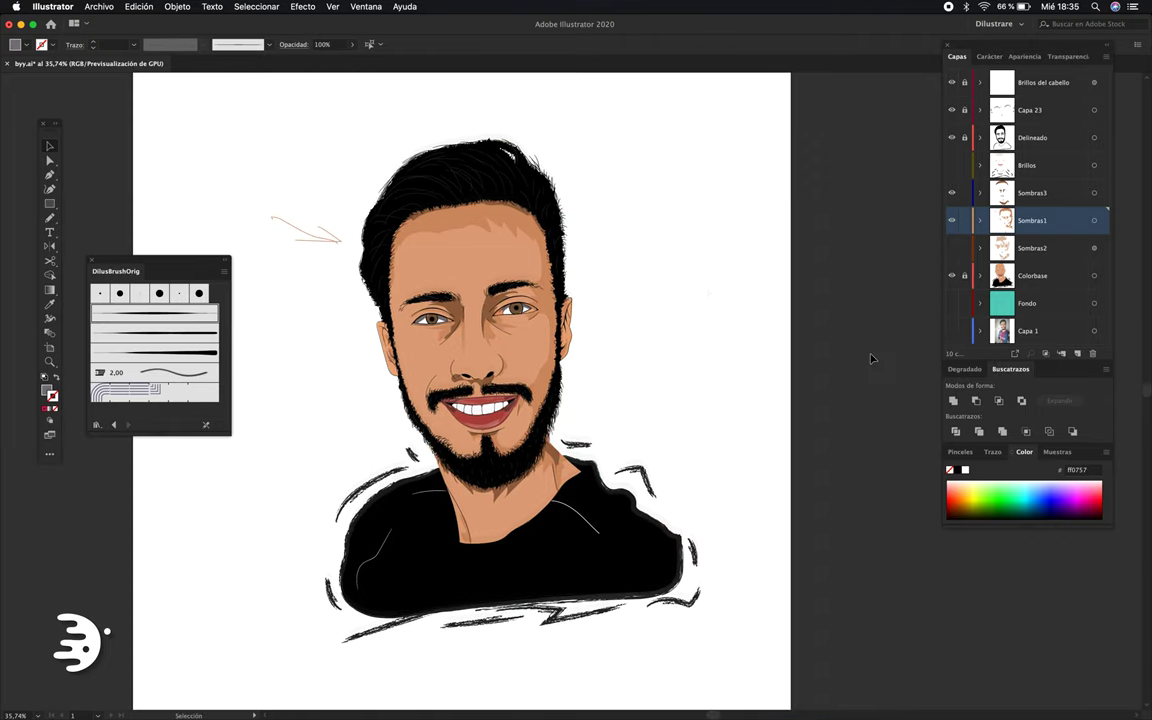
# Show the teal Fondo background and set Layers panel rows to a custom 20 px.
pyautogui.click(952, 302)
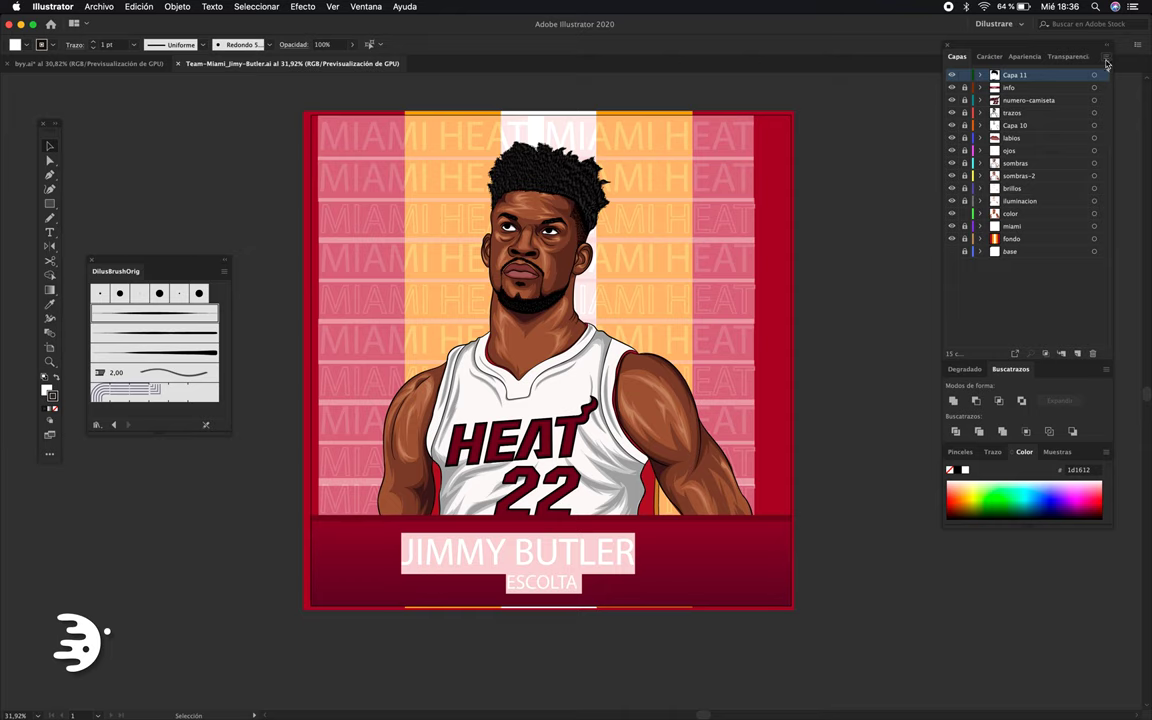
pyautogui.click(1105, 57)
pyautogui.click(1037, 344)
pyautogui.click(553, 424)
pyautogui.press('Return')
# Move the panel group lower and make the trazos layer active.
pyautogui.scroll(-2, 1053, 192)
pyautogui.scroll(-2, 1053, 192)
pyautogui.scroll(-2, 1053, 192)
pyautogui.scroll(3, 1053, 192)
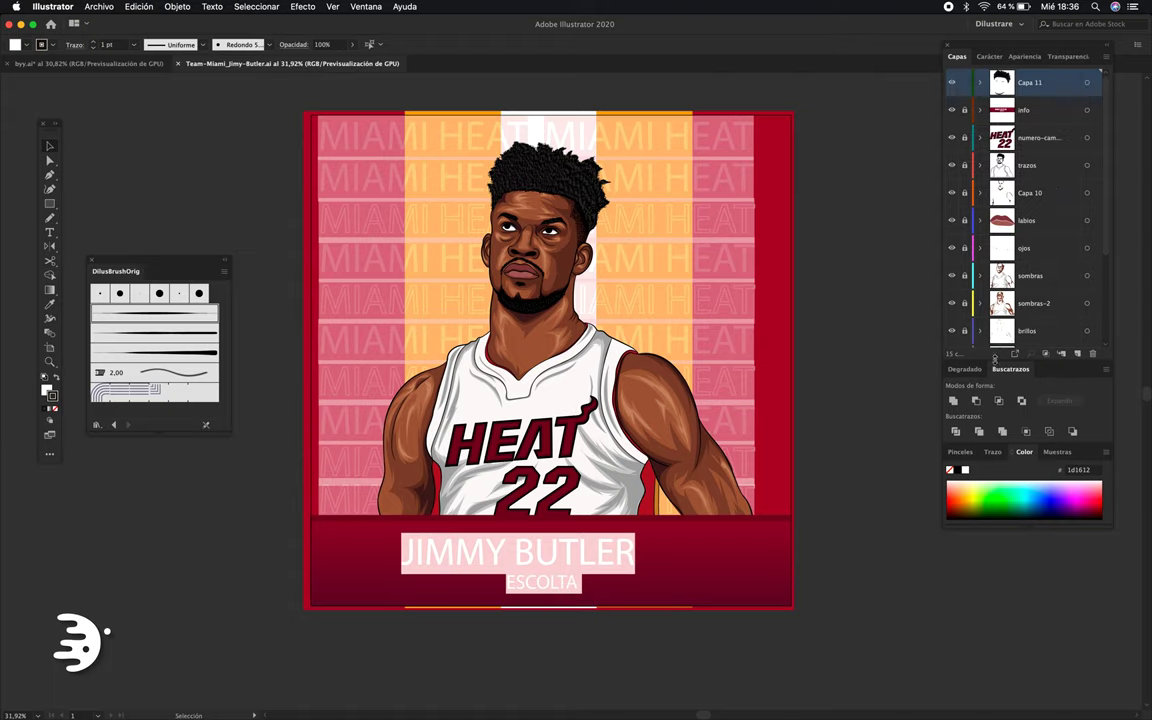
pyautogui.moveTo(1015, 48); pyautogui.dragTo(1020, 97)
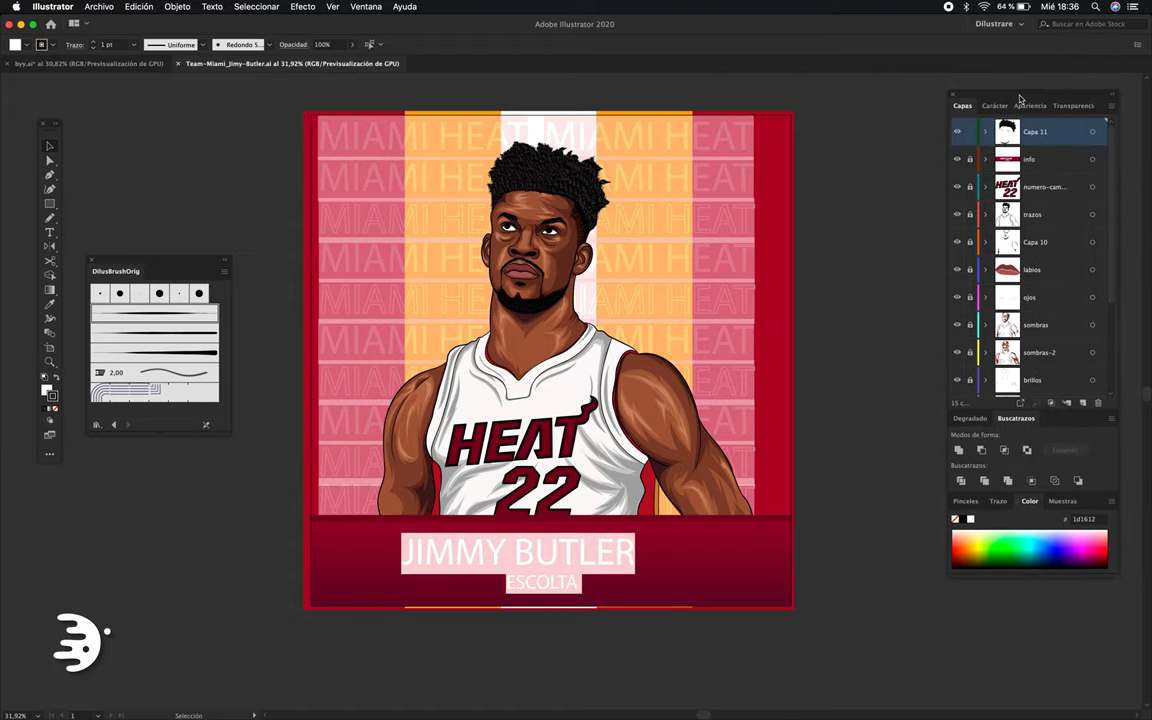
pyautogui.click(1032, 214)
pyautogui.scroll(1, 882, 322)
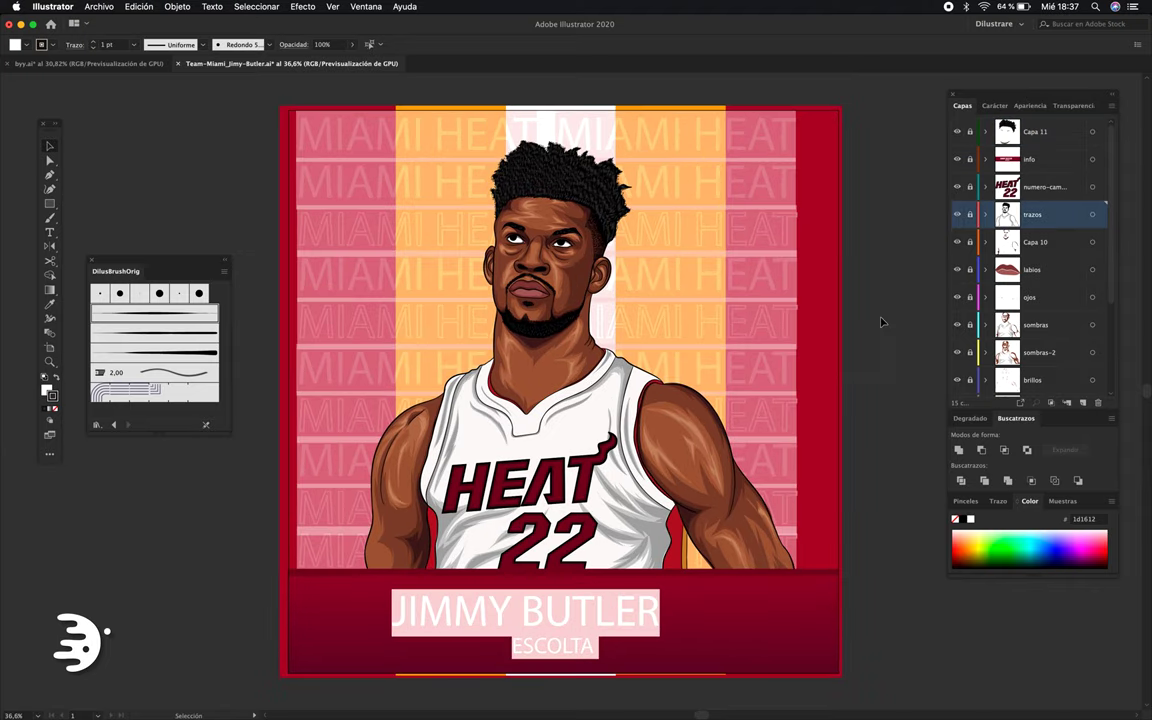
pyautogui.scroll(3, 542, 213)
pyautogui.scroll(3, 590, 260)
pyautogui.scroll(2, 640, 320)
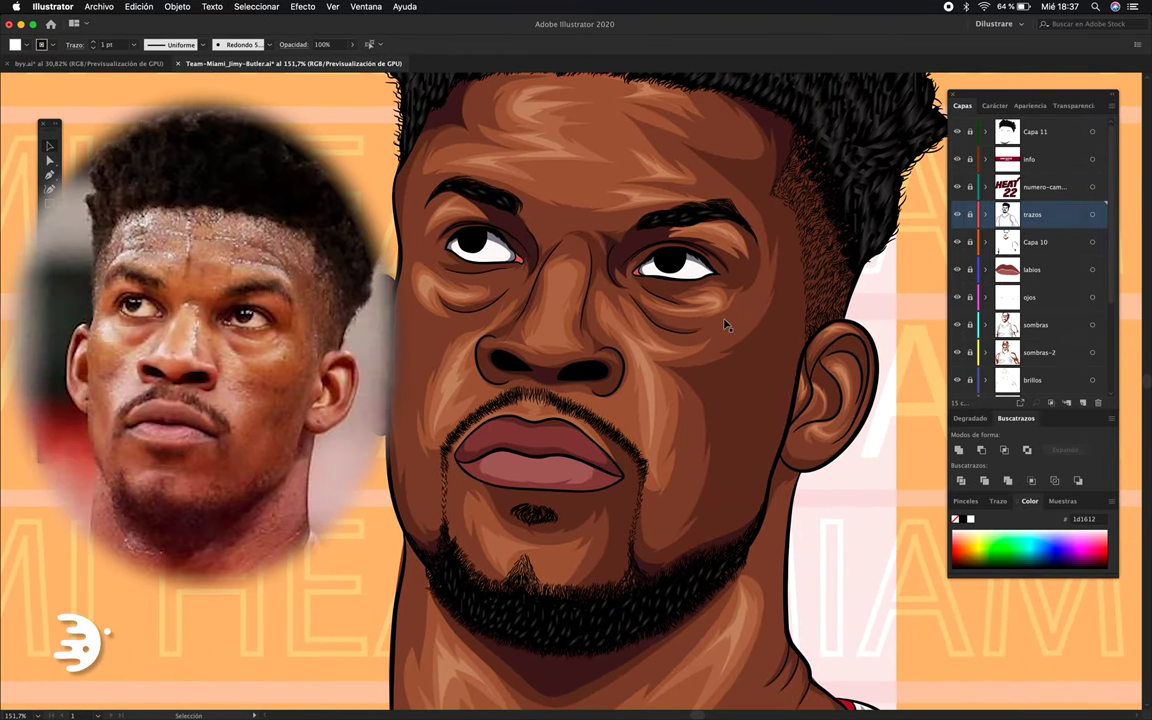
# Paint a thin tapered Paintbrush crease along the cheek fold under the left eye.
pyautogui.scroll(-3, 700, 326)
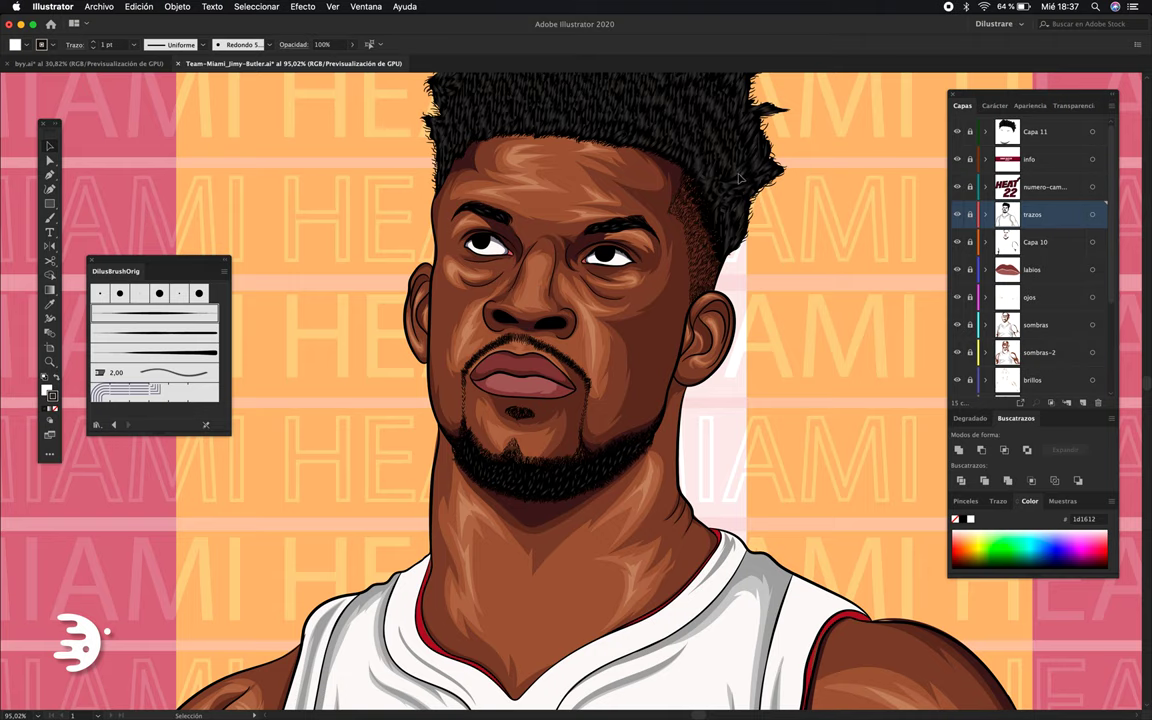
pyautogui.scroll(5, 638, 274)
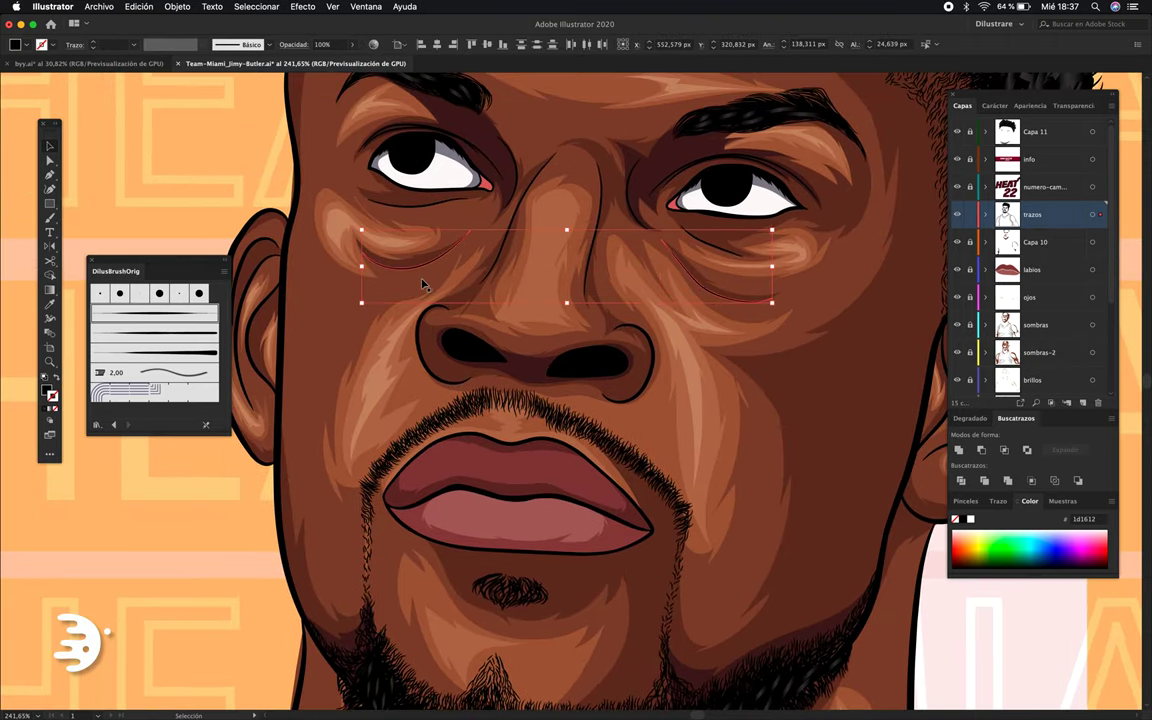
pyautogui.press('b')
pyautogui.scroll(4, 488, 290)
pyautogui.moveTo(540, 240); pyautogui.dragTo(466, 280)
pyautogui.hotkey('ctrl', 'z')
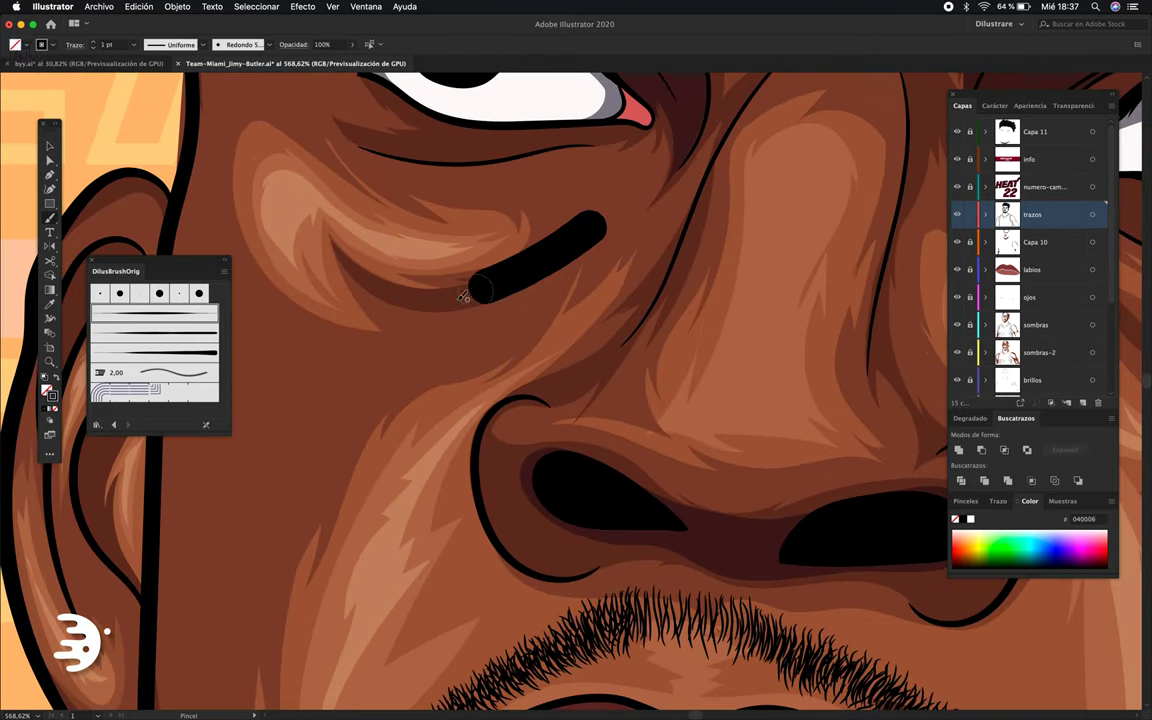
pyautogui.moveTo(590, 230); pyautogui.dragTo(490, 280)
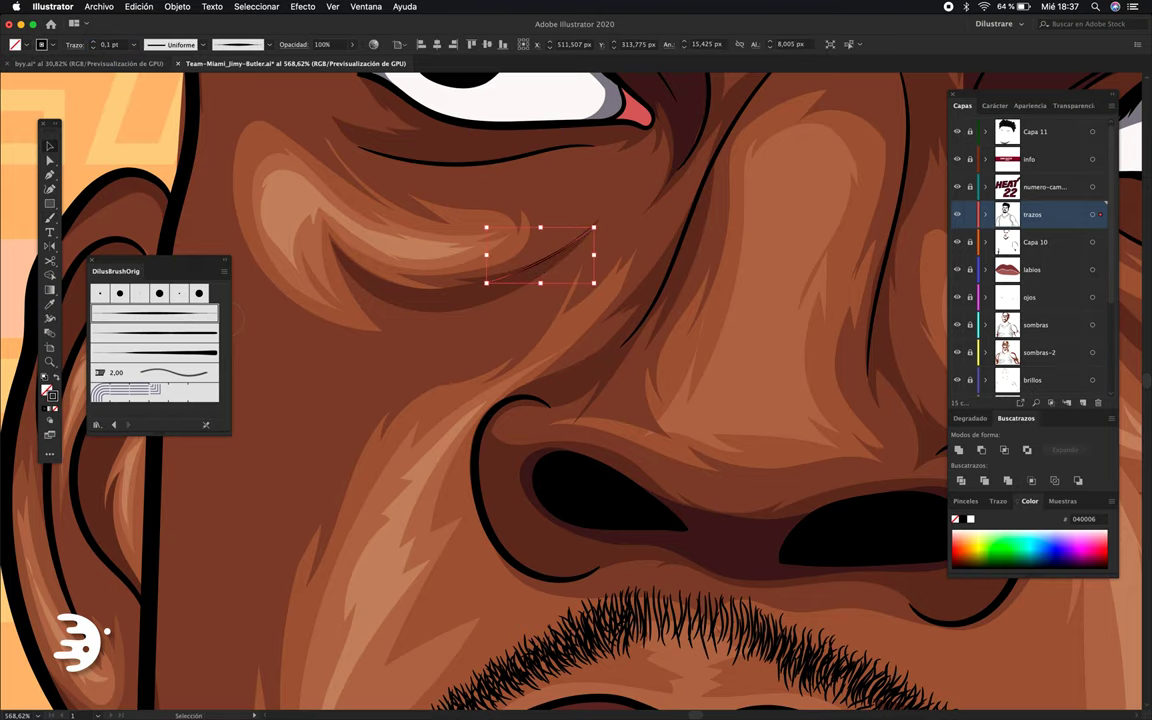
pyautogui.hscroll(5, 447, 311)
pyautogui.hscroll(5, 483, 353)
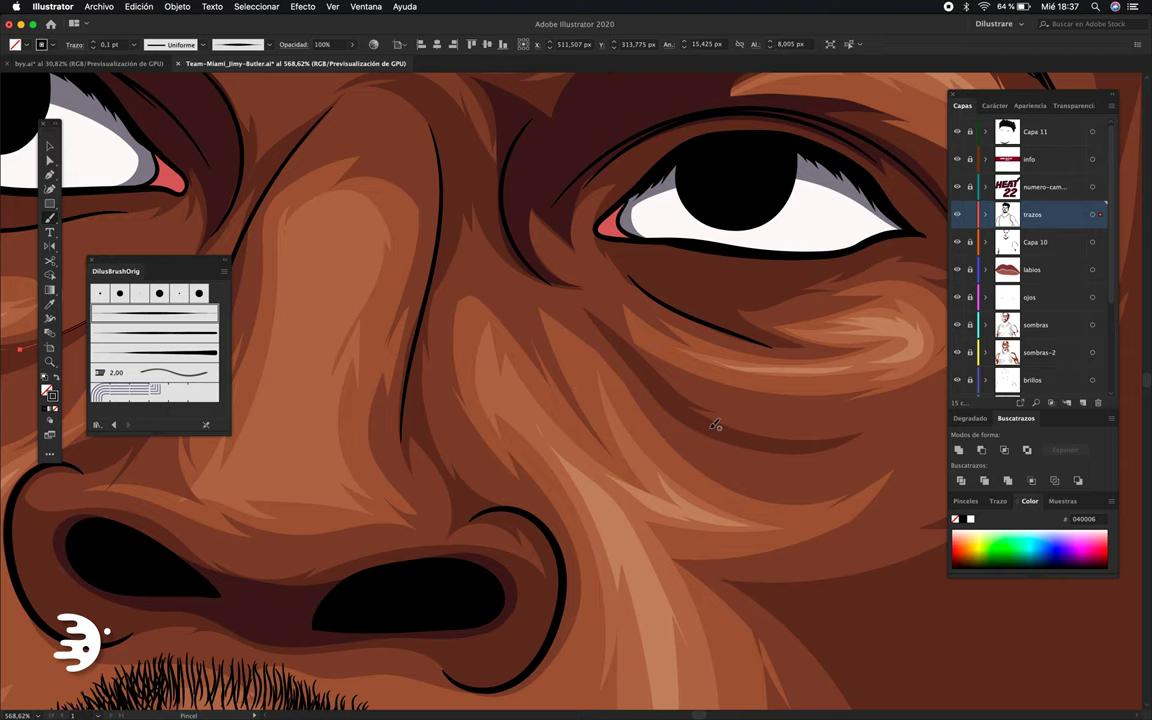
# Deselect, fit the artboard in the window, and add new layer Capa 16 above trazos.
pyautogui.hotkey('ctrl', 'shift', 'a')
pyautogui.press('v')
pyautogui.hotkey('ctrl', '0')
pyautogui.scroll(-2, 735, 381)
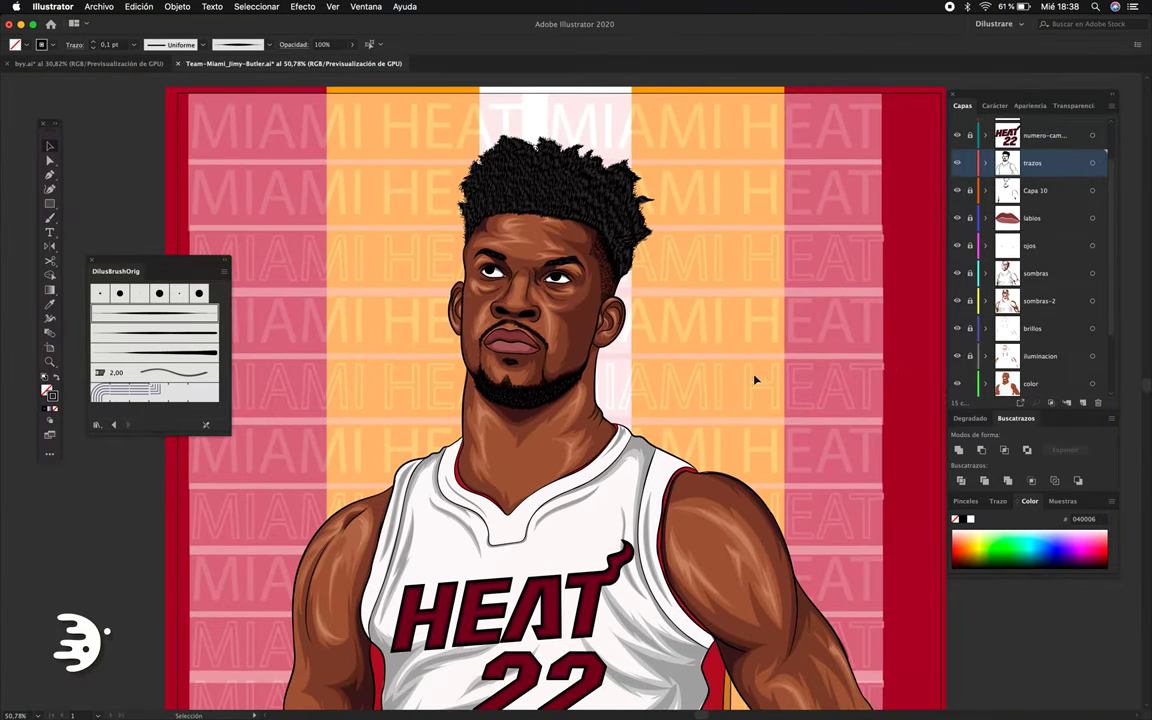
pyautogui.scroll(2, 478, 197)
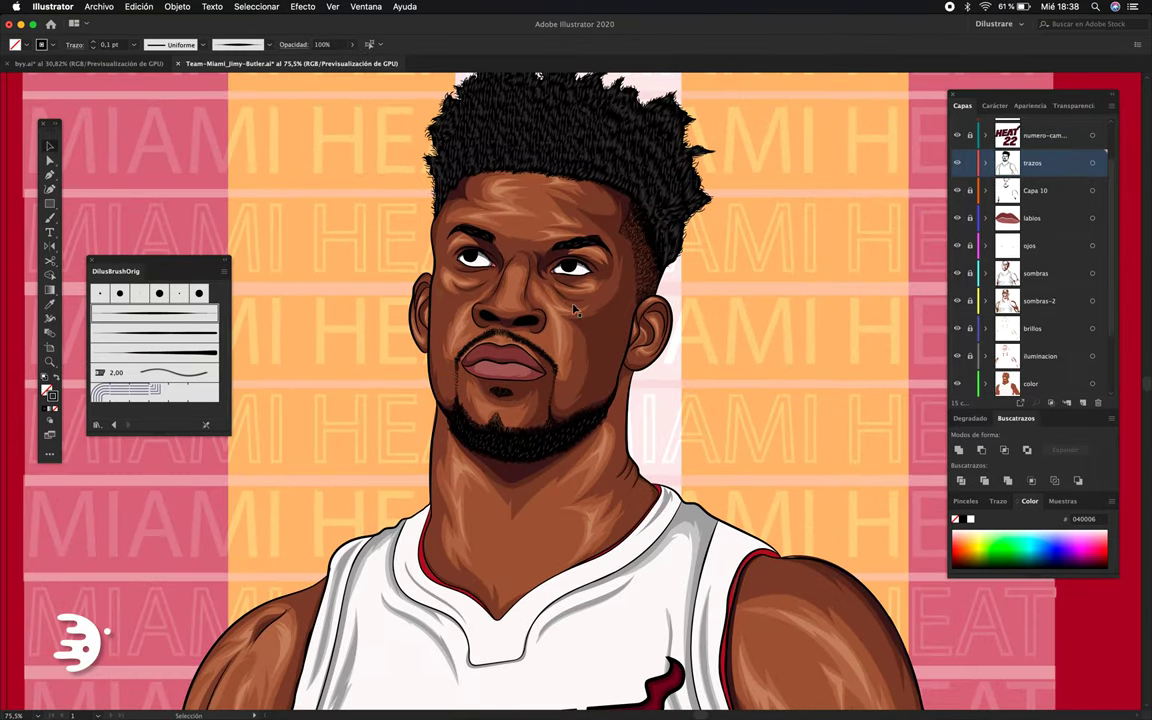
pyautogui.scroll(-3, 700, 300)
pyautogui.scroll(-1, 772, 328)
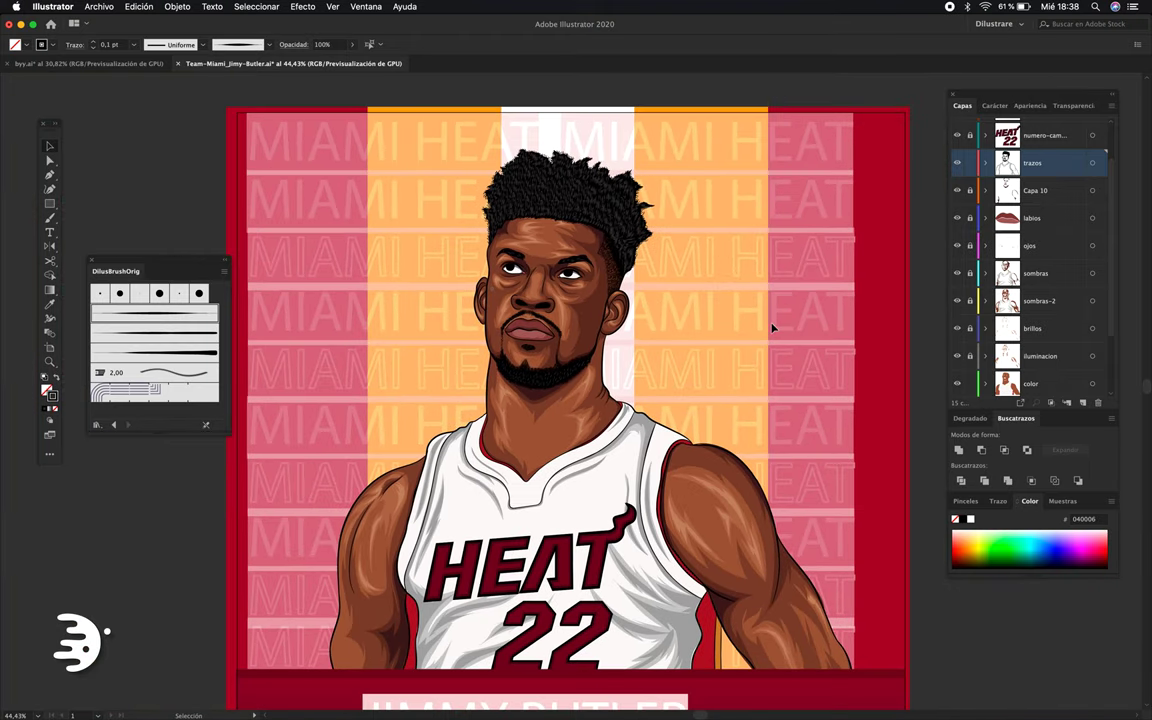
pyautogui.scroll(-2, 772, 328)
pyautogui.scroll(-3, 910, 321)
pyautogui.press('b')
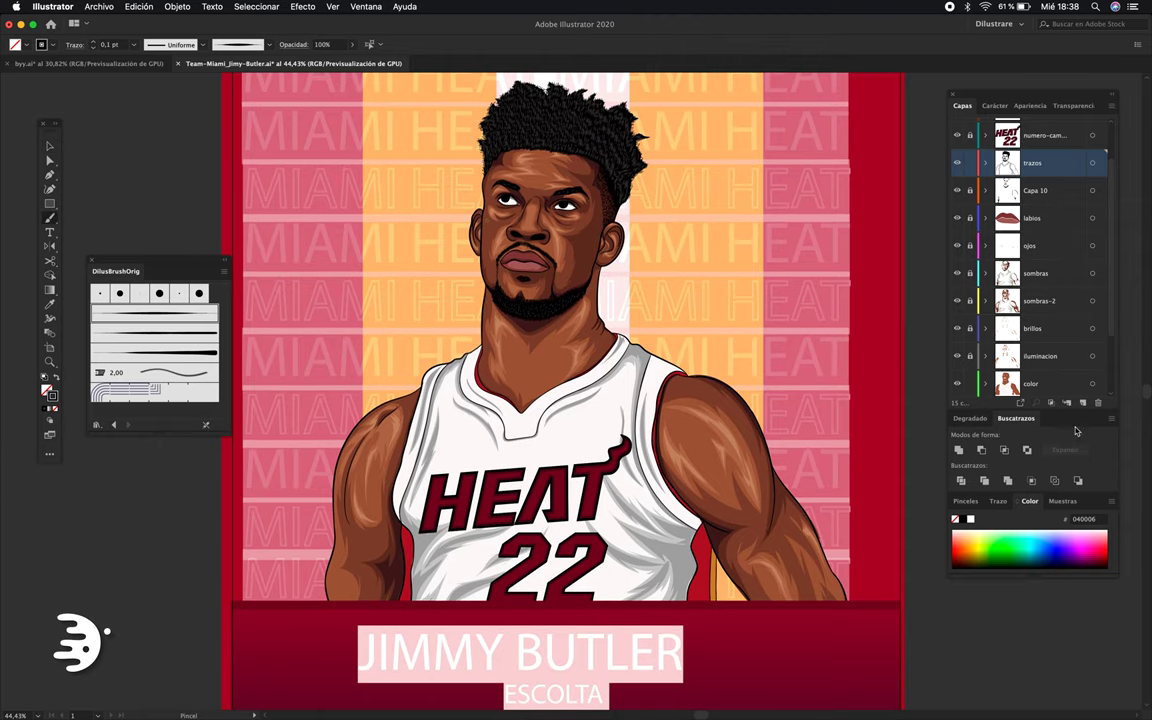
pyautogui.hotkey('ctrl', 'l')
pyautogui.scroll(1, 921, 253)
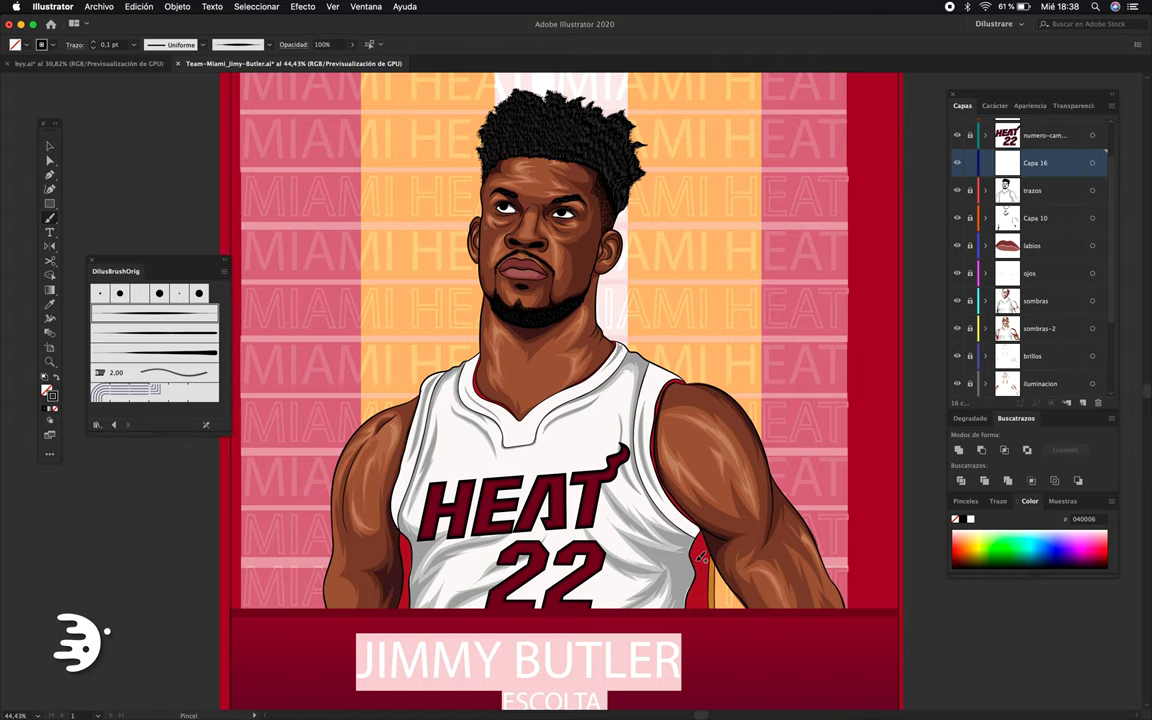
# Draw a fine fold line on the jersey near the right armpit.
pyautogui.scroll(-2, 703, 557)
pyautogui.scroll(3, 640, 470)
pyautogui.scroll(3, 571, 380)
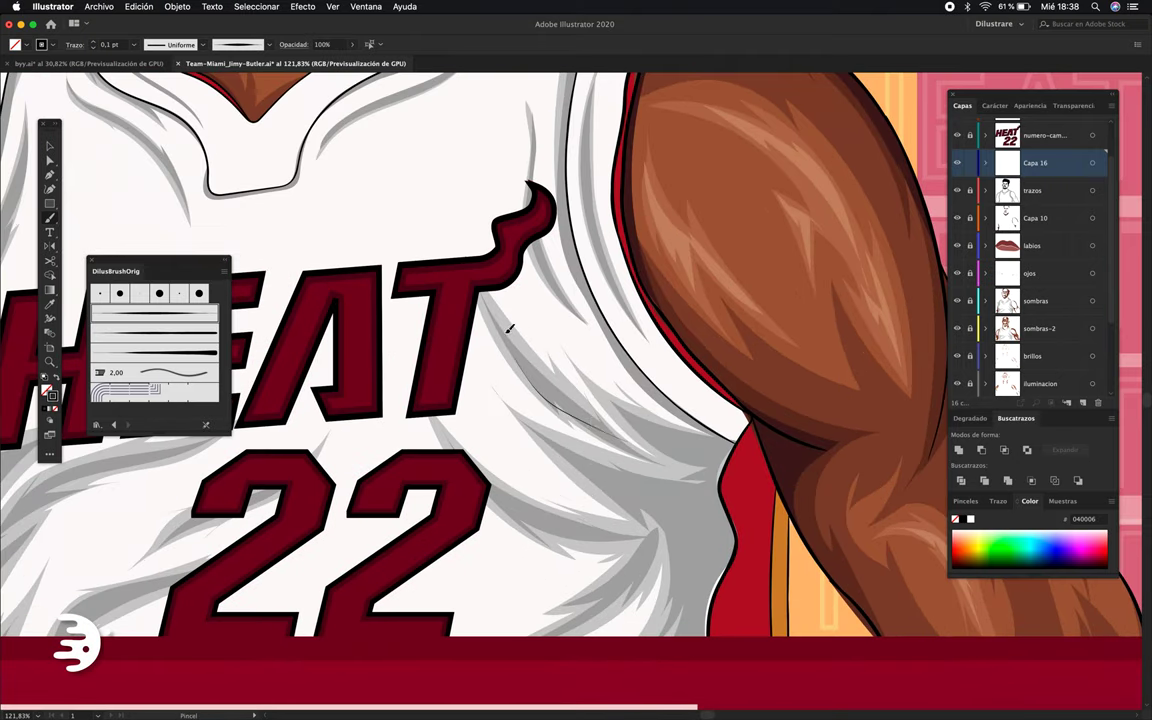
pyautogui.scroll(-3, 510, 328)
pyautogui.moveTo(476, 310); pyautogui.dragTo(573, 330)
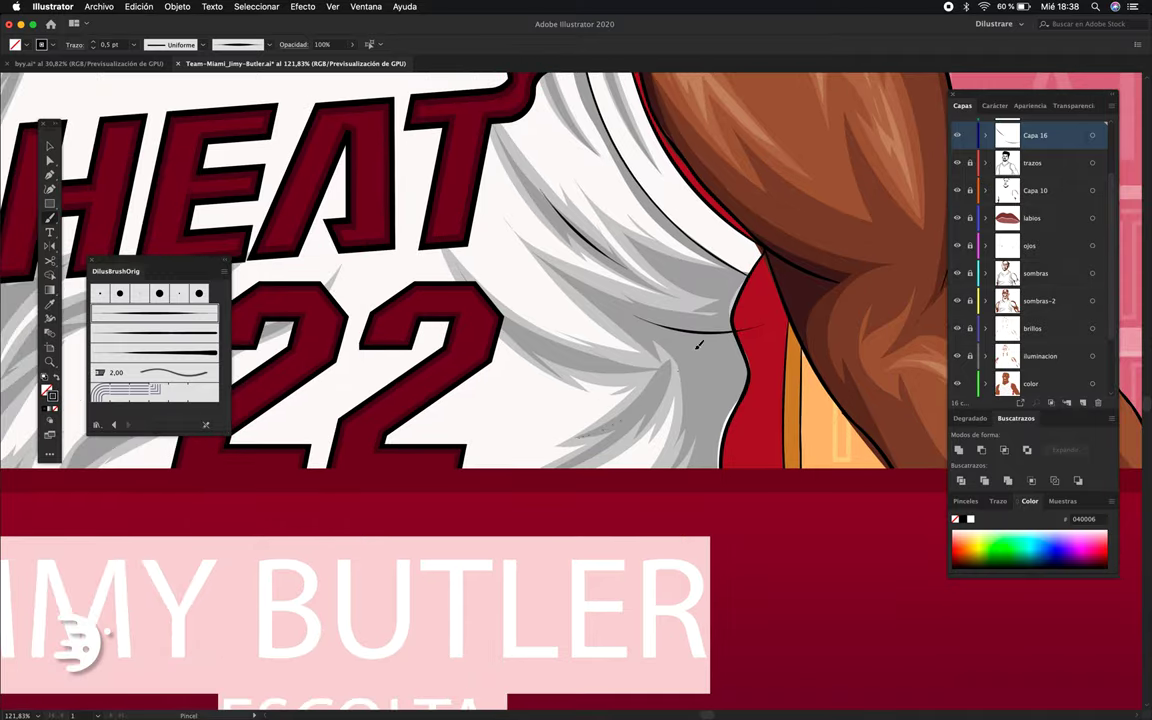
pyautogui.scroll(6, 699, 345)
pyautogui.hscroll(-4, 690, 340)
pyautogui.scroll(-5, 680, 335)
pyautogui.scroll(-1, 669, 326)
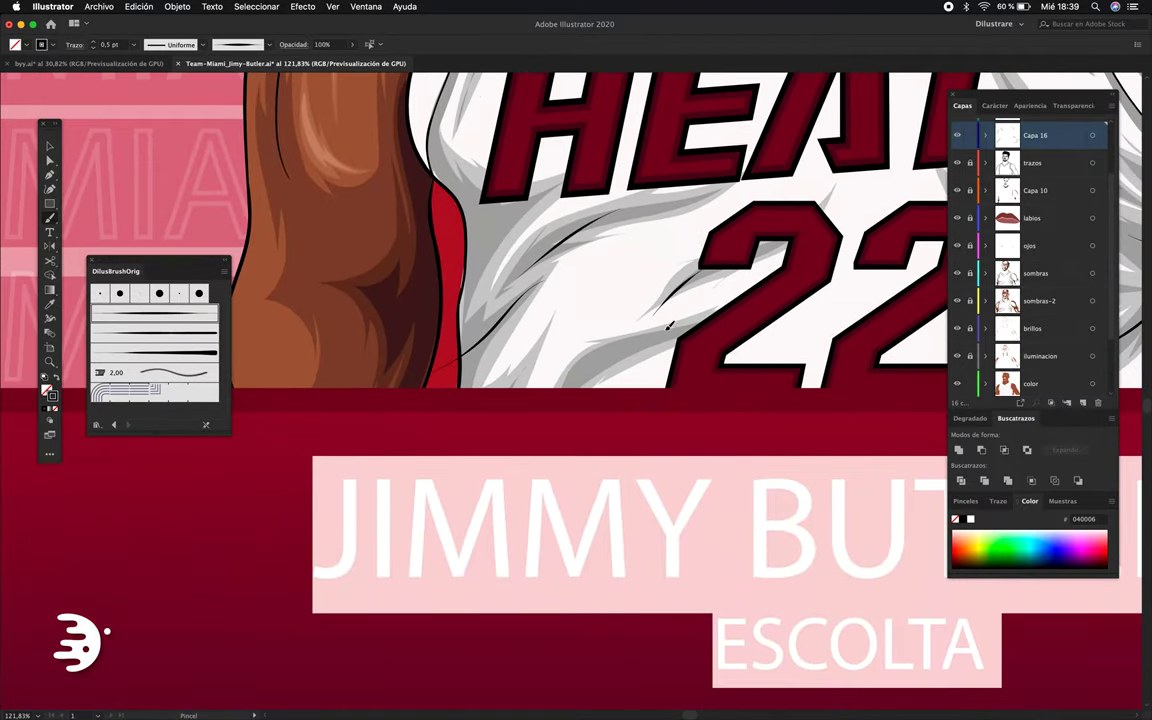
pyautogui.scroll(-2, 669, 326)
pyautogui.scroll(2, 620, 400)
pyautogui.scroll(2, 620, 400)
pyautogui.scroll(-1, 817, 363)
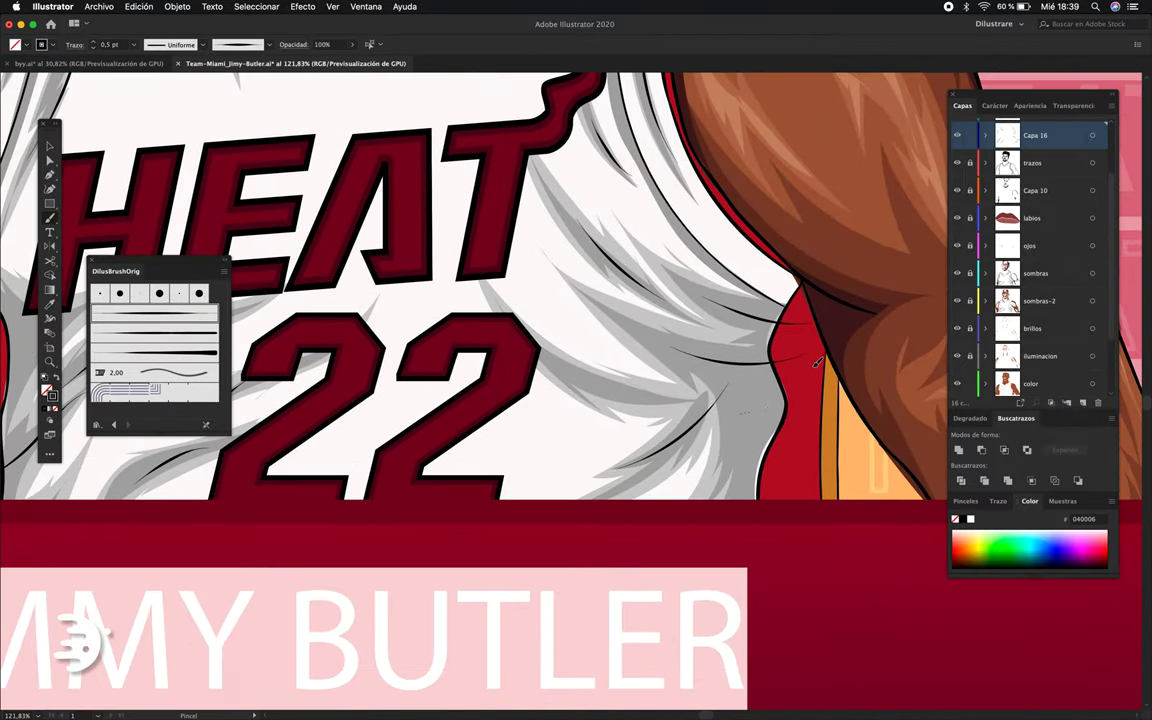
# Fit the poster in view, check the new fold lines, and navigate with the Pencil active.
pyautogui.hotkey('ctrl', '0')
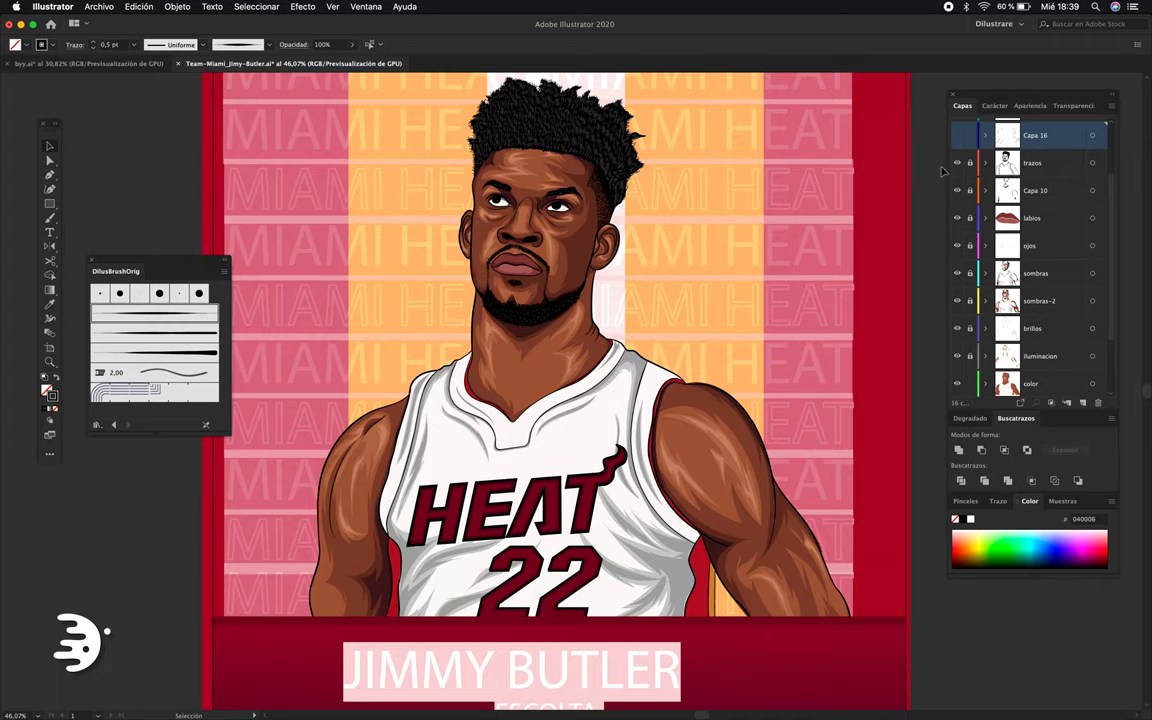
pyautogui.hotkey('ctrl', 'a')
pyautogui.hotkey('ctrl', 'shift', 'a')
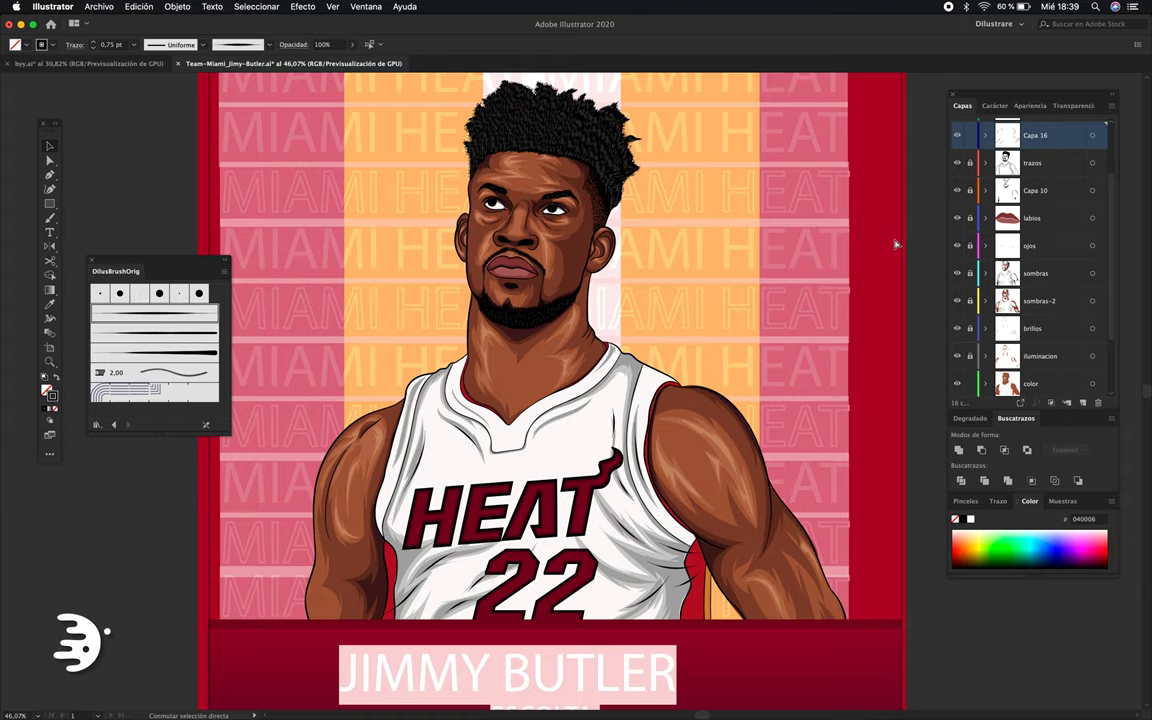
pyautogui.hscroll(1, 869, 333)
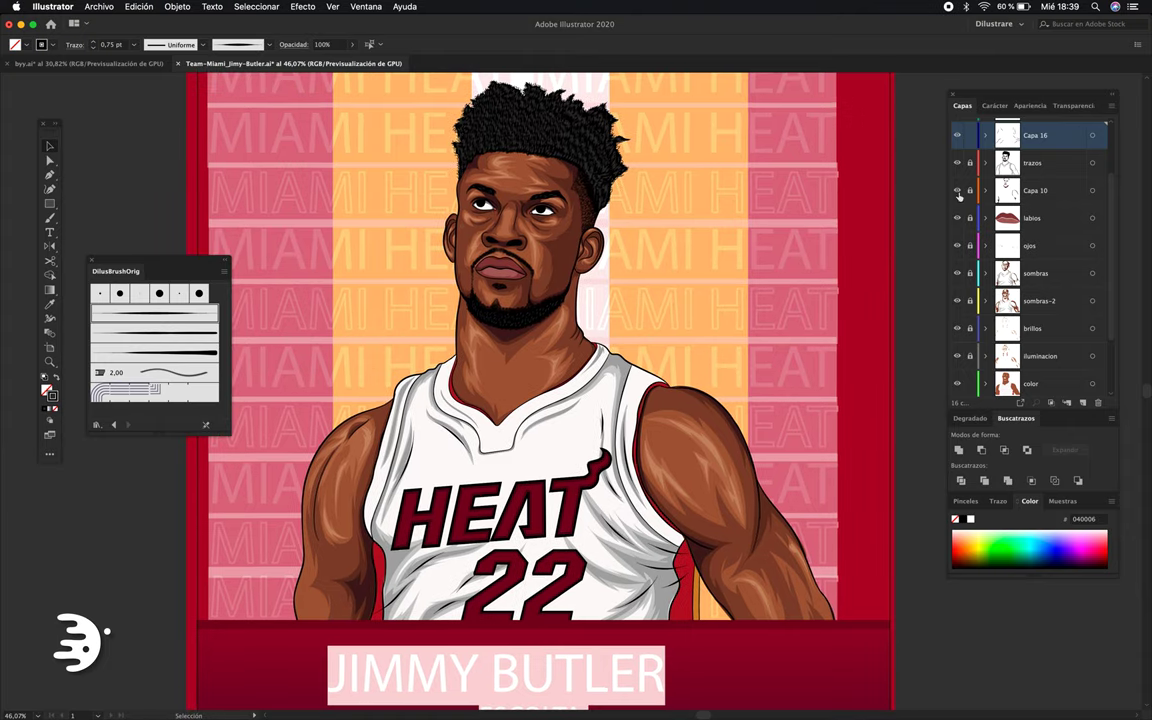
pyautogui.press('n')
pyautogui.hscroll(-2, 634, 270)
pyautogui.scroll(-2, 634, 270)
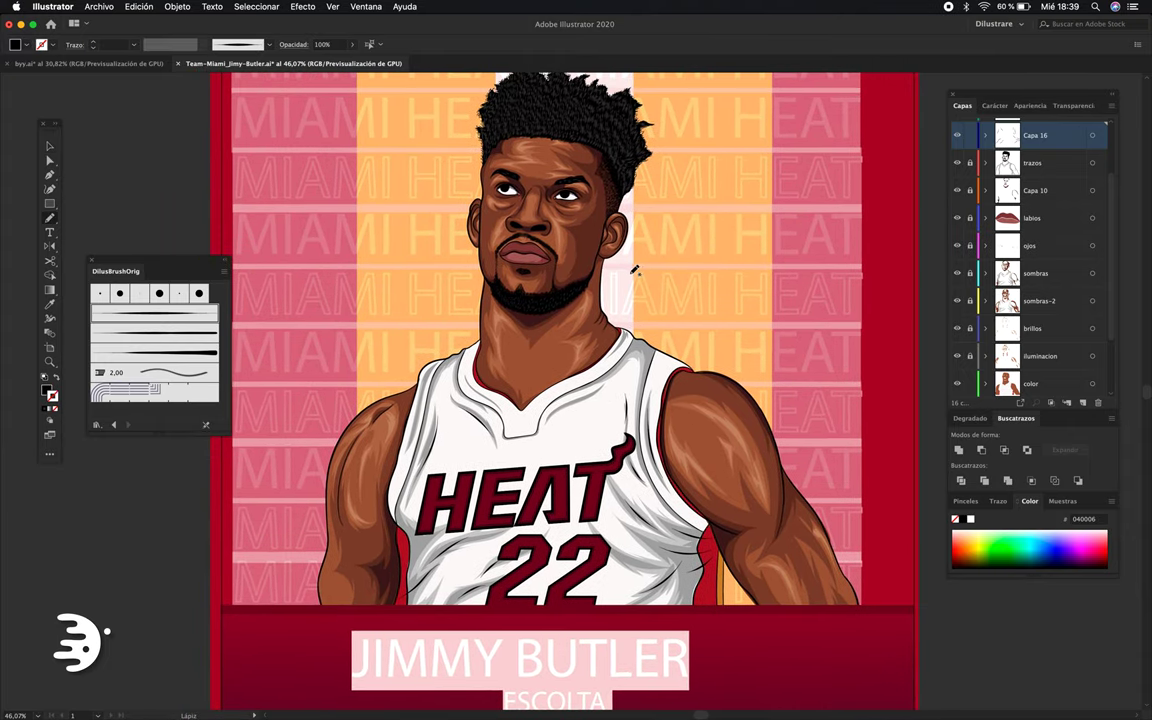
pyautogui.scroll(5, 636, 281)
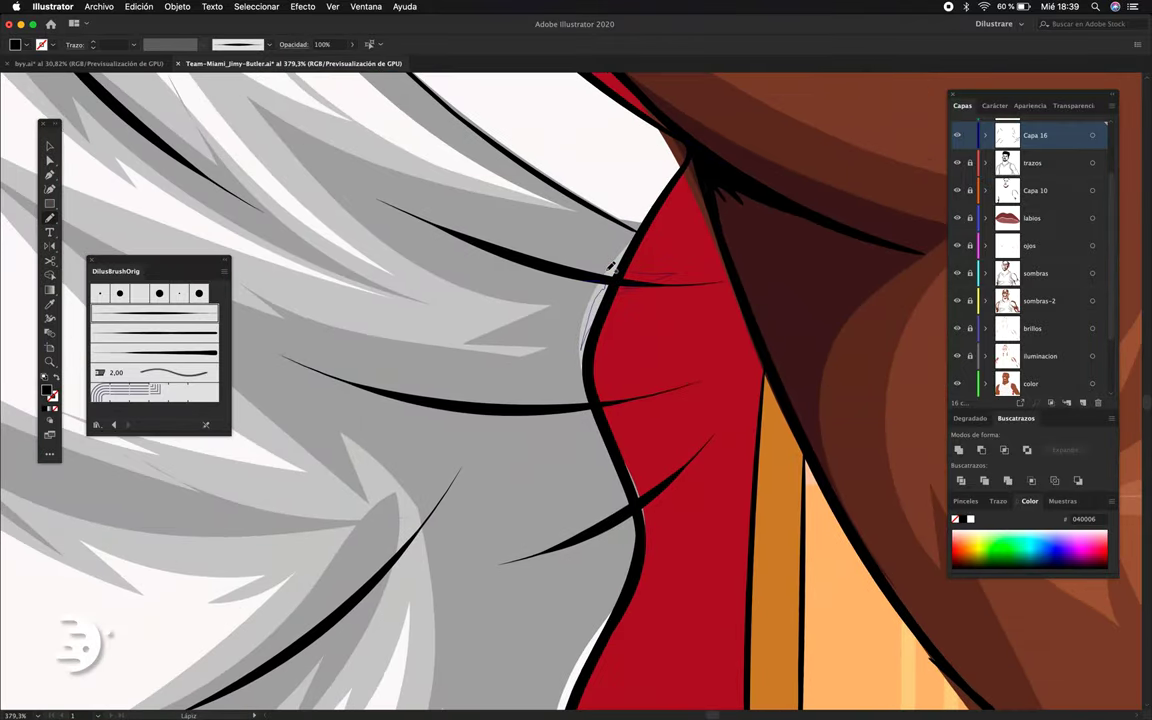
pyautogui.scroll(5, 674, 265)
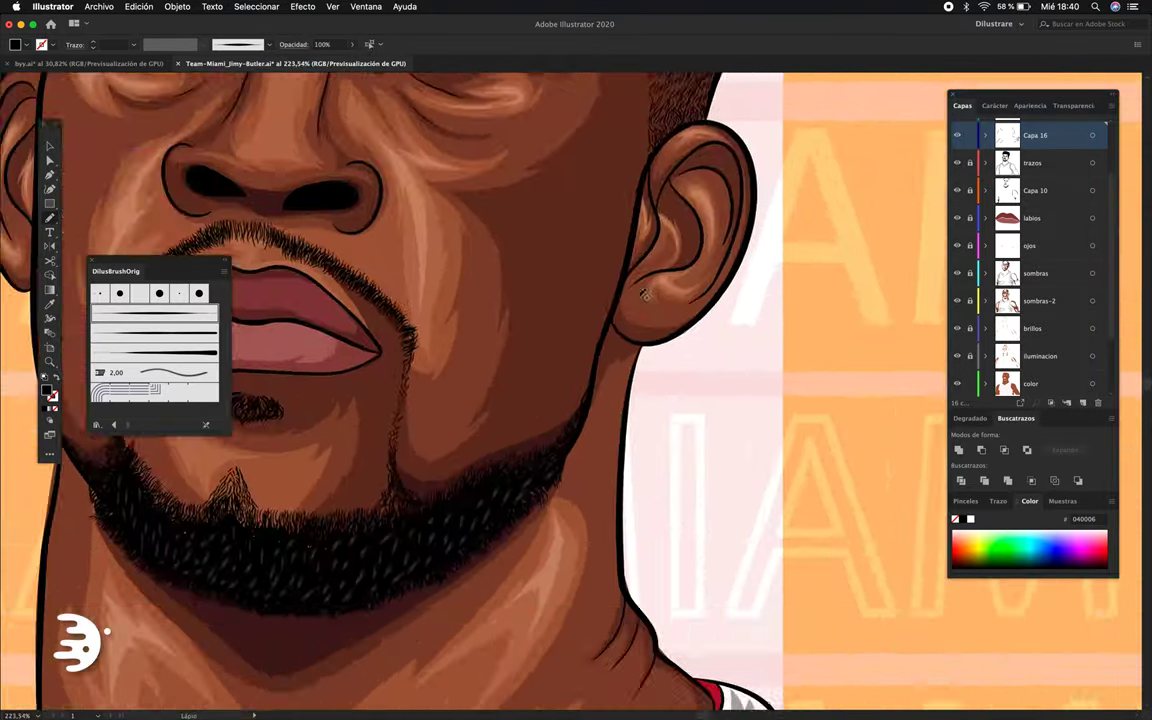
pyautogui.scroll(3, 591, 278)
pyautogui.scroll(-3, 558, 342)
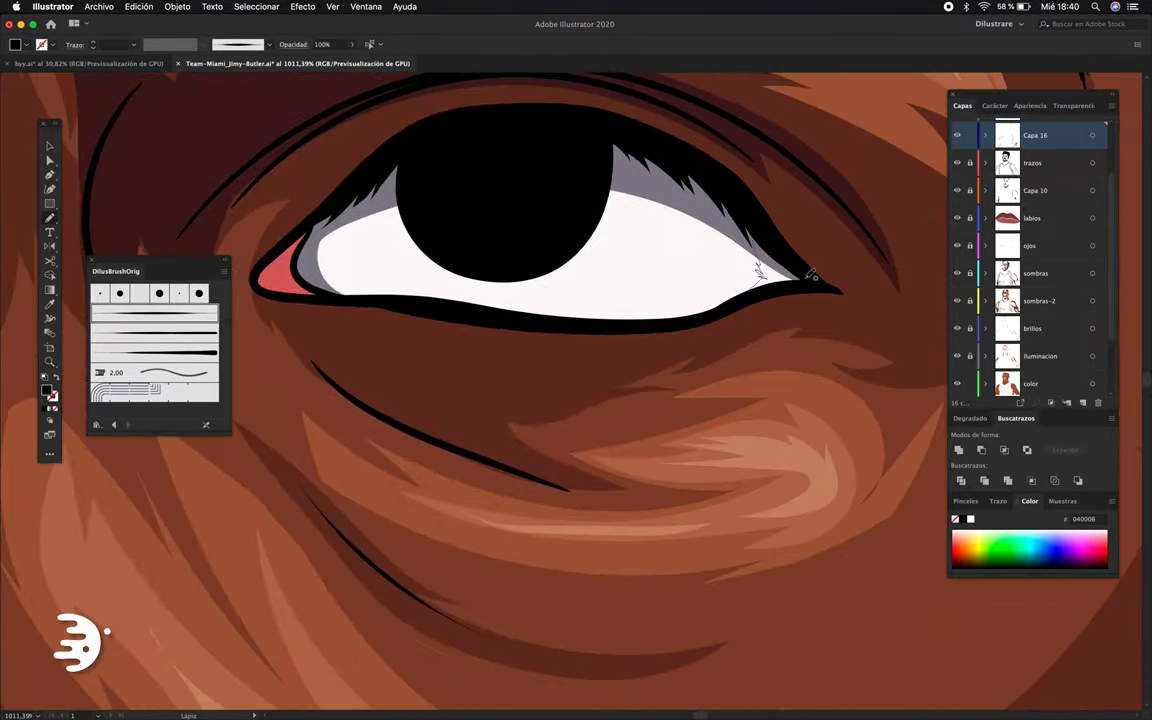
pyautogui.scroll(-1, 854, 400)
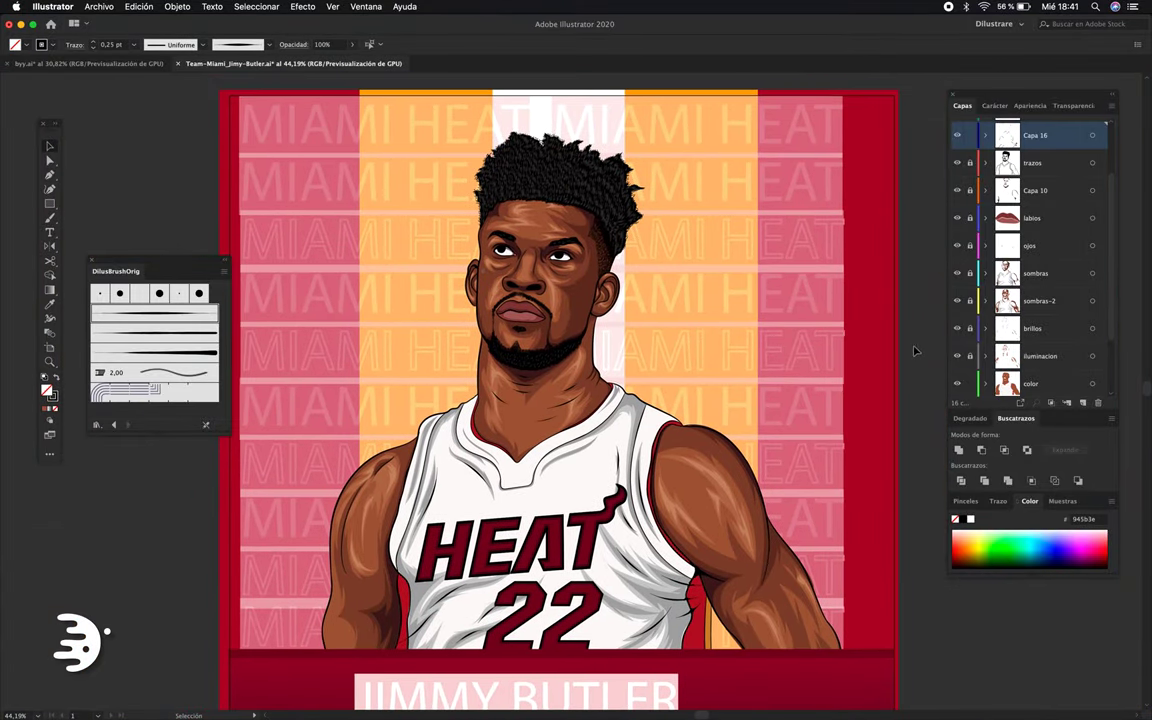
# Hide layer Capa 16 and select the sombras layer's artwork.
pyautogui.click(958, 135)
pyautogui.scroll(-1, 555, 220)
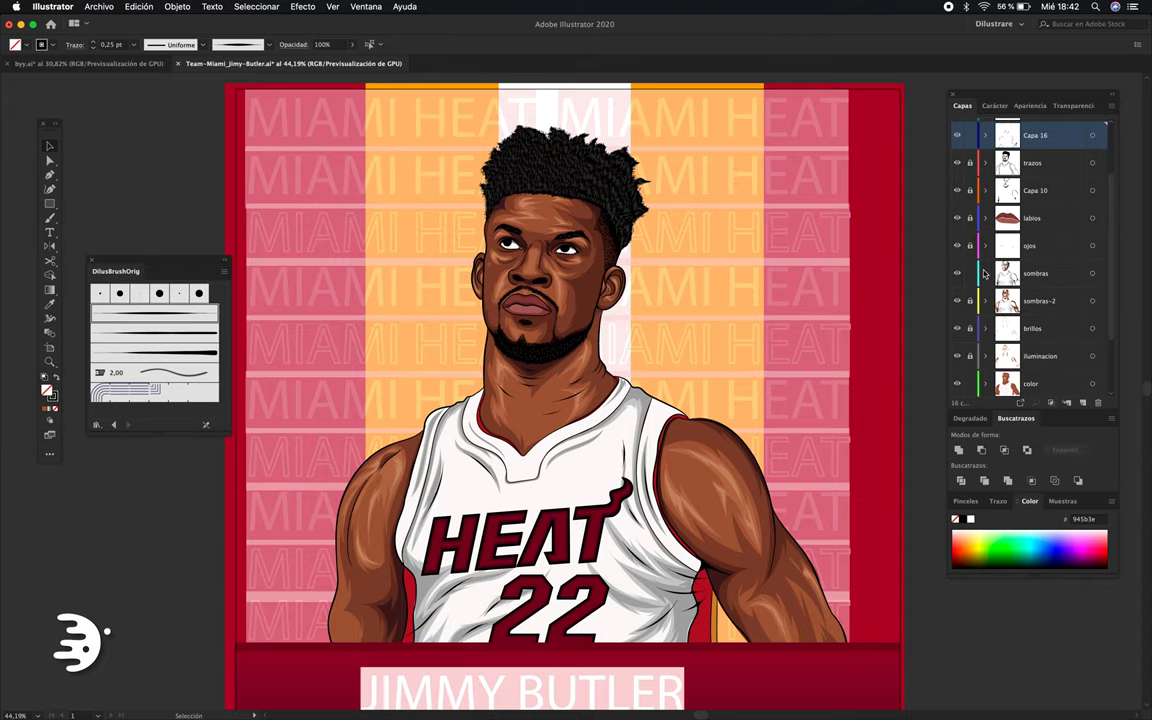
pyautogui.click(608, 287)
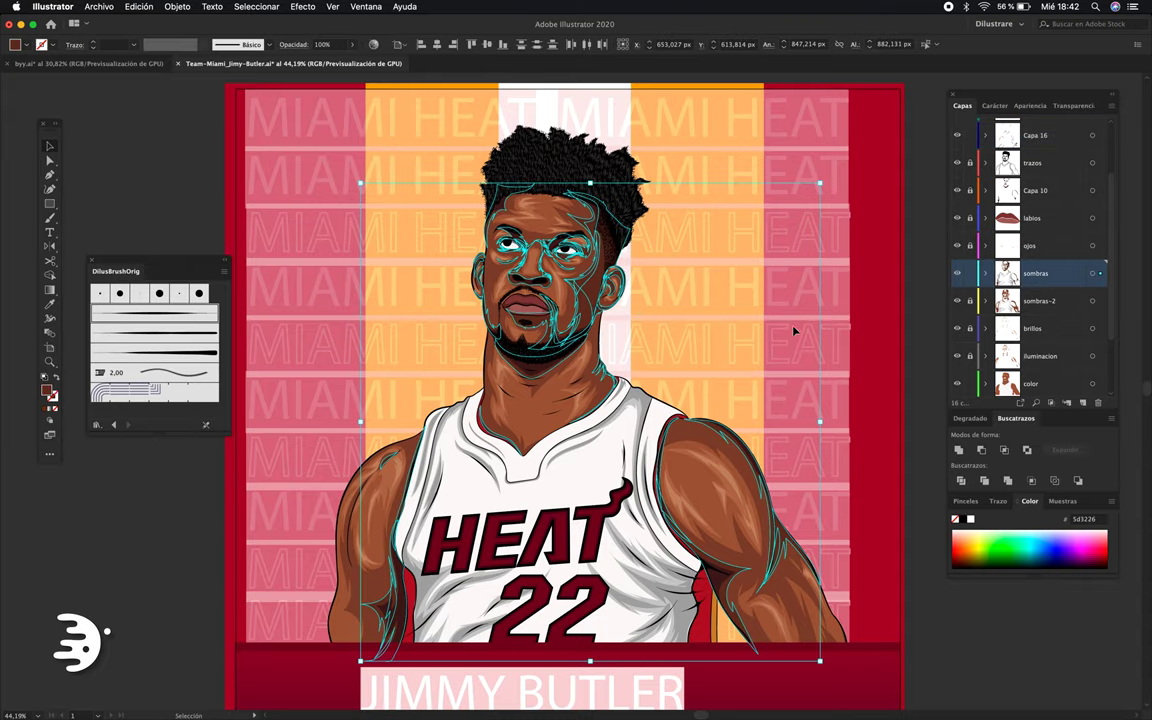
# Recolor the sombras shadows to about hue 14, saturation 60, brightness 41, then deselect.
pyautogui.hscroll(2, 775, 305)
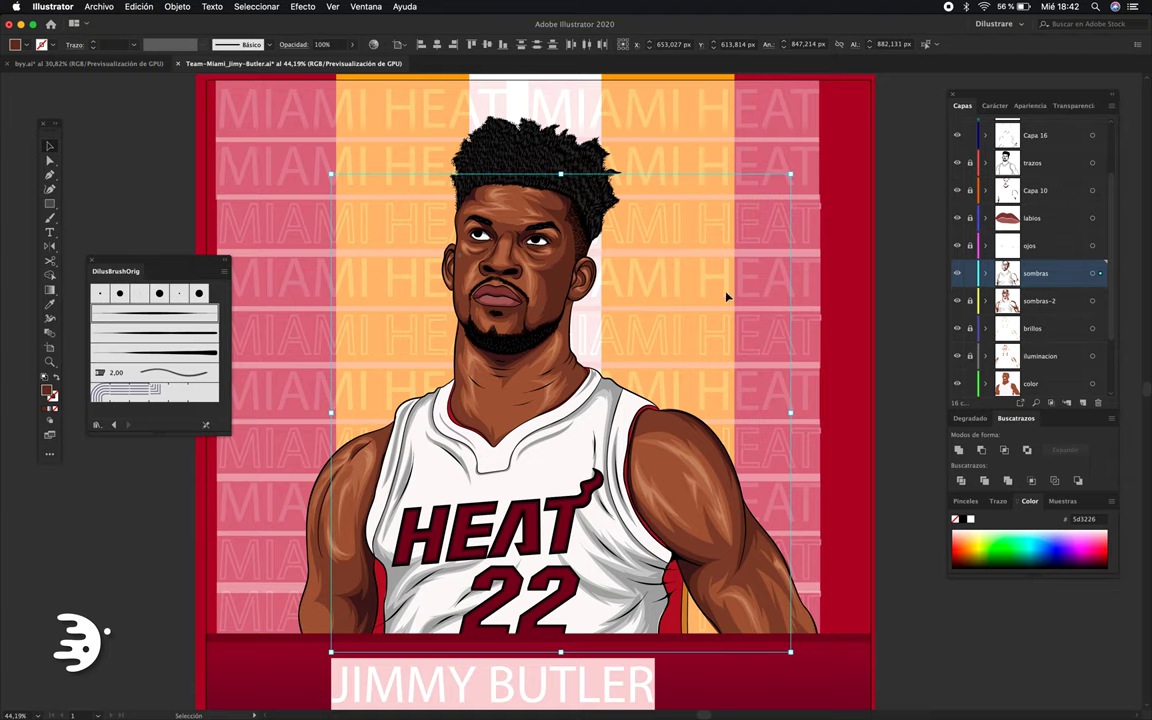
pyautogui.click(725, 297)
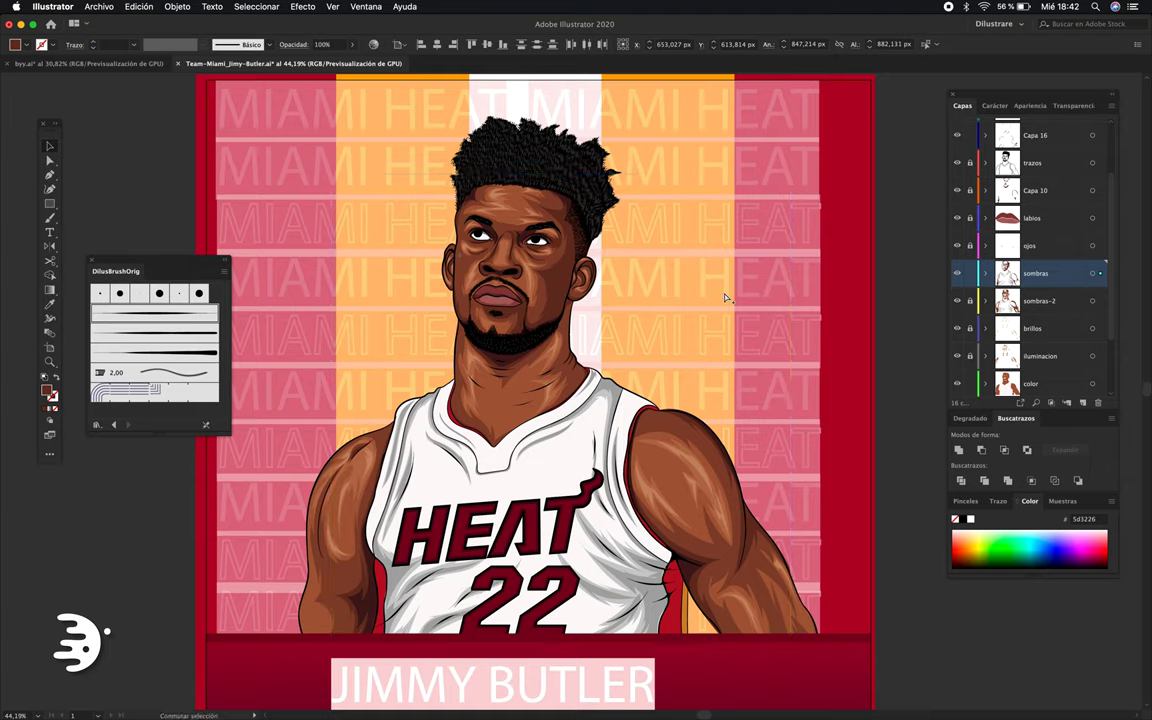
pyautogui.moveTo(768, 415); pyautogui.dragTo(762, 415)
pyautogui.click(770, 400)
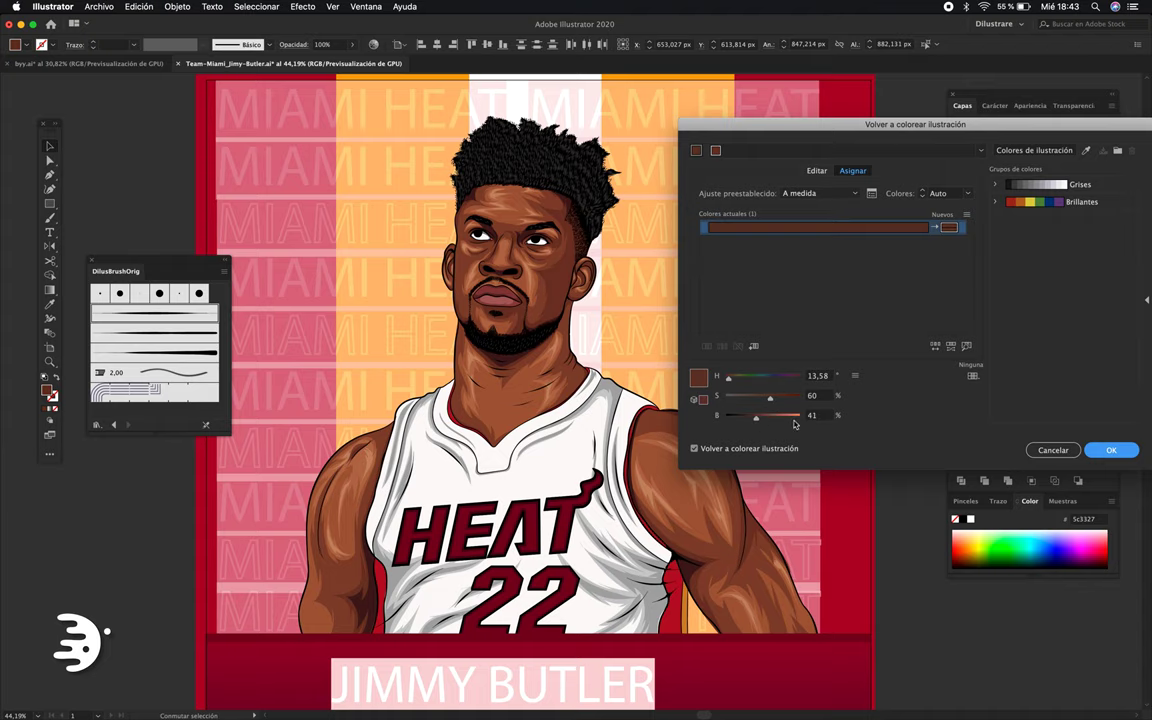
pyautogui.press('Return')
pyautogui.scroll(-2, 860, 397)
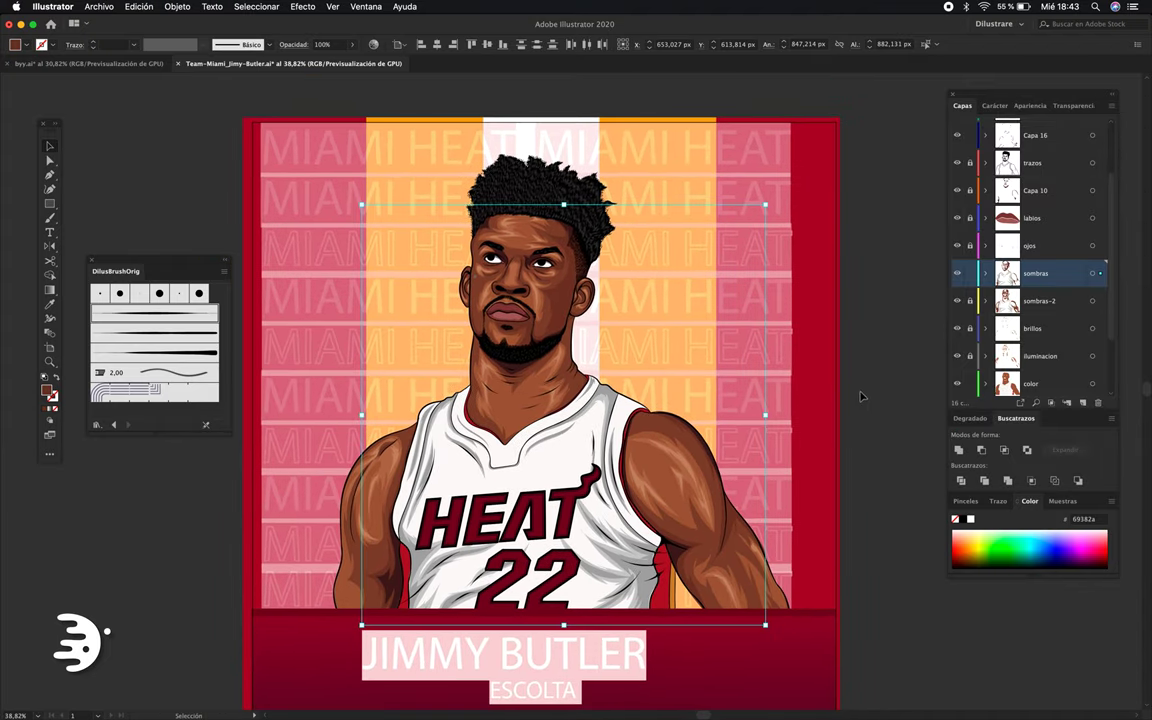
pyautogui.scroll(-1, 862, 392)
pyautogui.click(865, 386)
pyautogui.hotkey('ctrl', 'a')
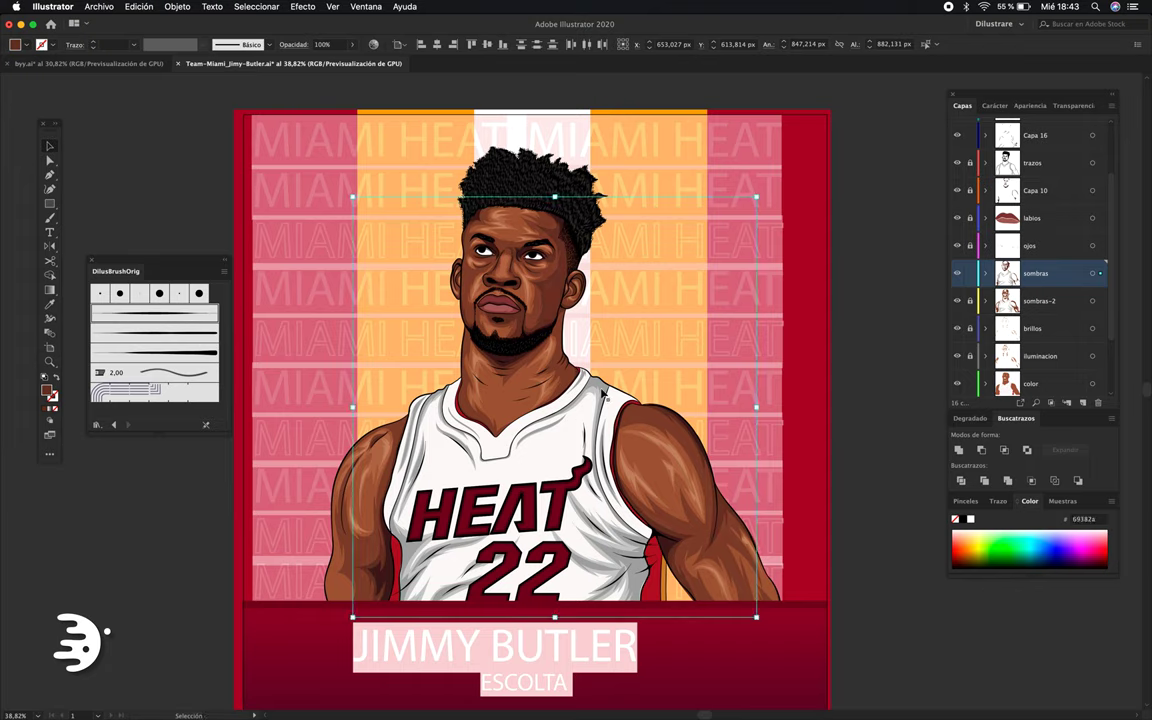
pyautogui.click(765, 332)
# Paint dark crease strokes across the neck and along its left edge.
pyautogui.press('b')
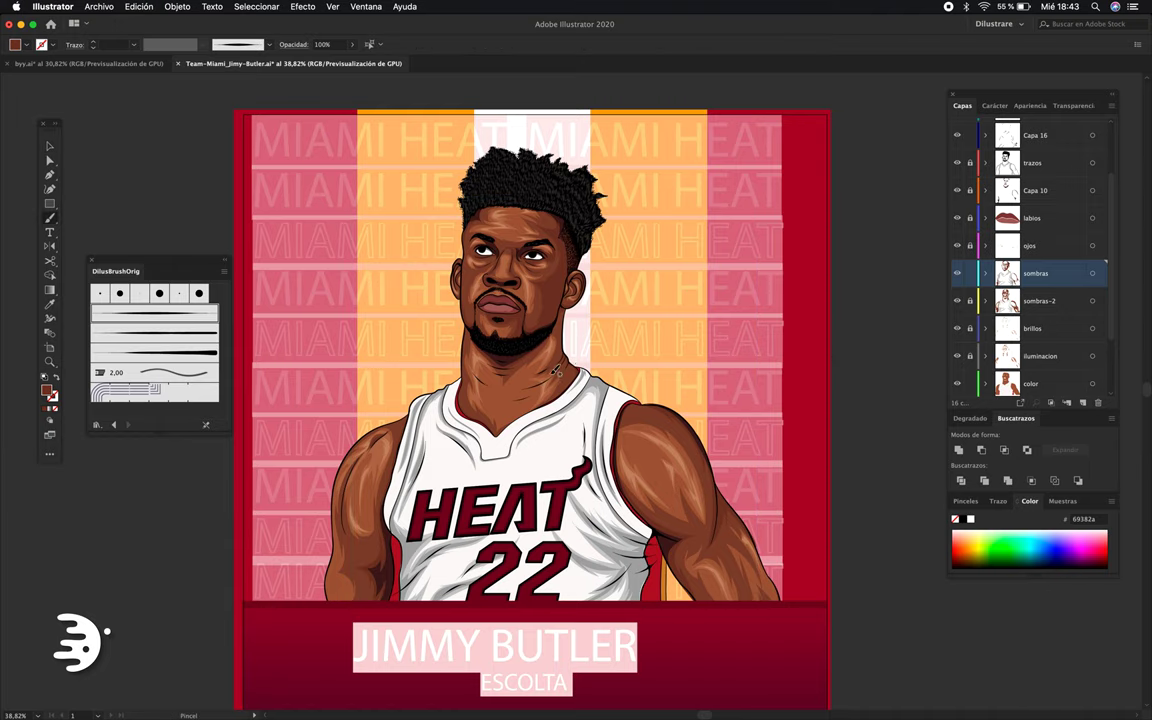
pyautogui.scroll(3, 500, 370)
pyautogui.scroll(3, 500, 370)
pyautogui.scroll(2, 420, 380)
pyautogui.scroll(1, 383, 387)
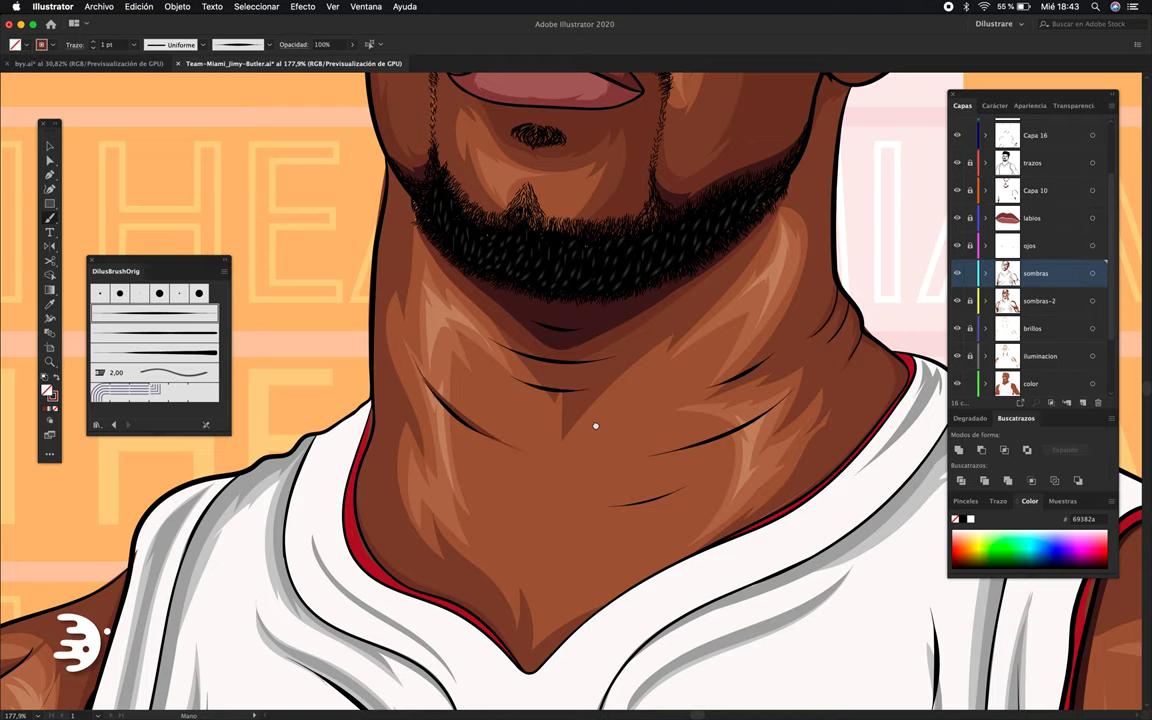
pyautogui.scroll(2, 594, 424)
pyautogui.moveTo(612, 378)
pyautogui.mouseDown()
pyautogui.moveTo(477, 365)
pyautogui.moveTo(421, 342)
pyautogui.mouseUp()
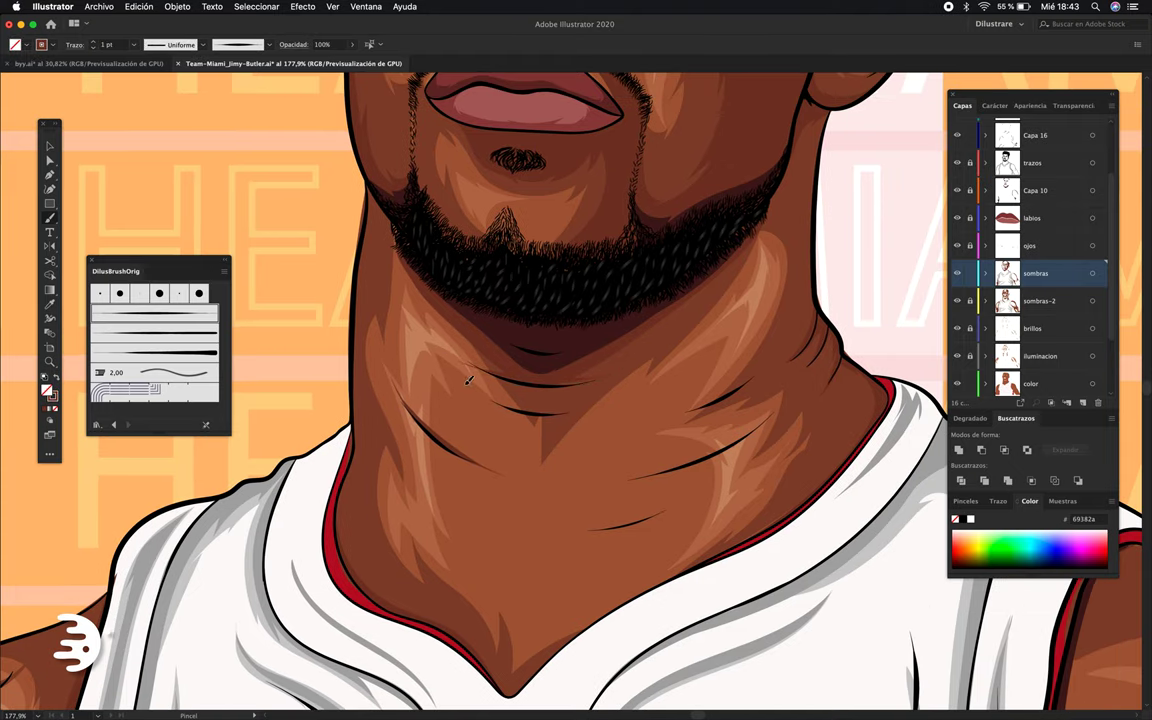
pyautogui.scroll(-3, 622, 406)
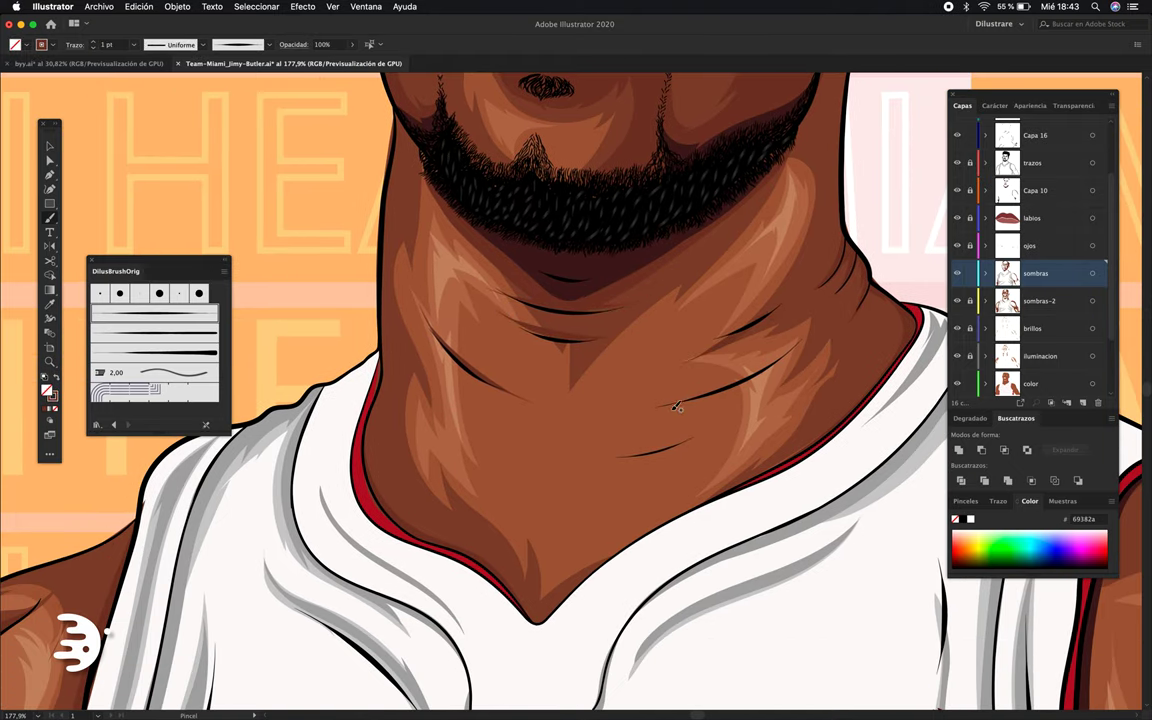
pyautogui.moveTo(415, 325); pyautogui.dragTo(365, 240)
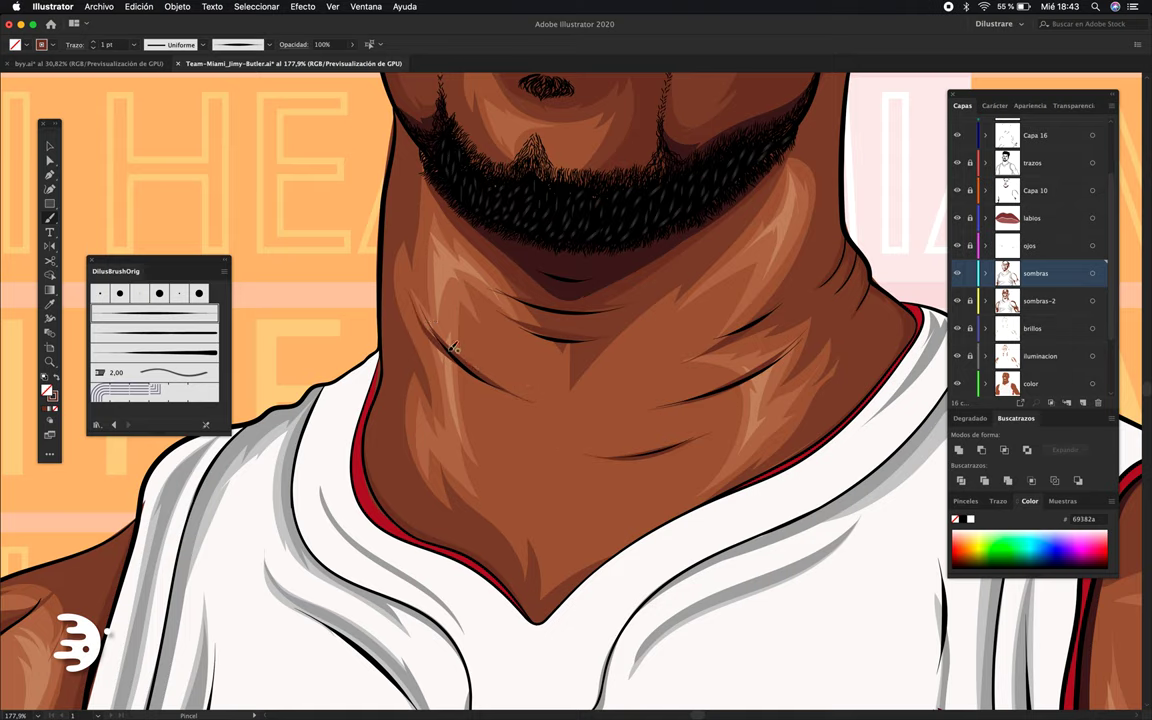
pyautogui.moveTo(408, 310); pyautogui.dragTo(358, 222)
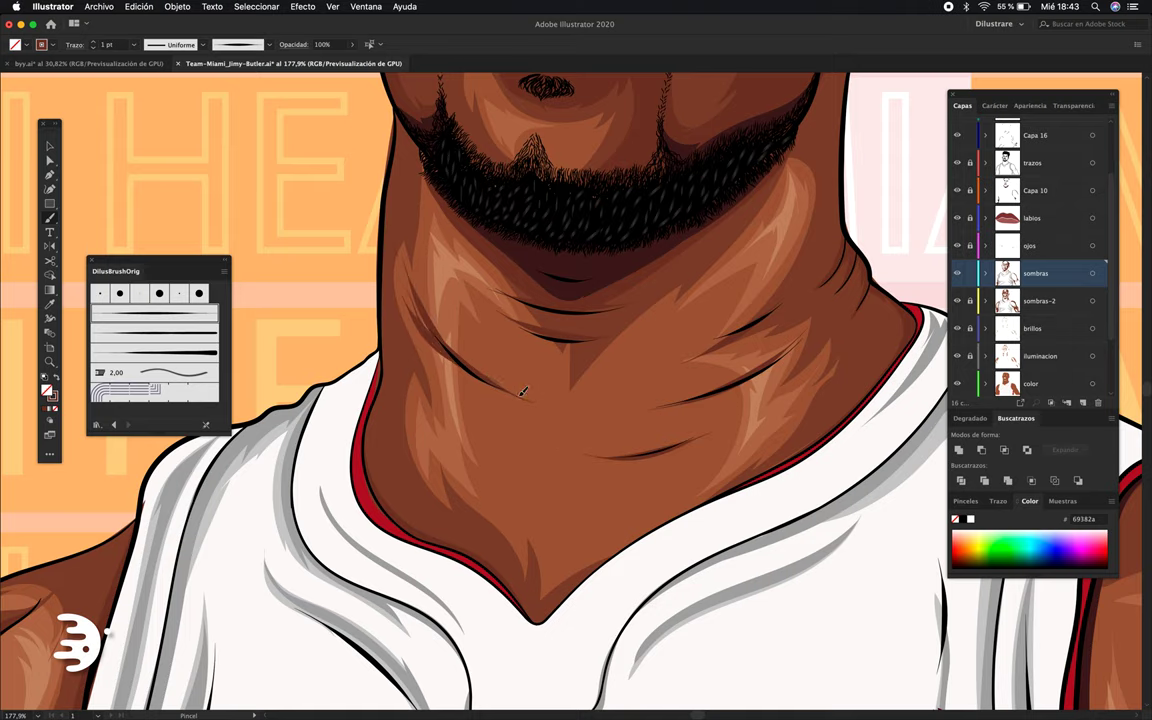
# Fit the whole poster in view and pan to centre the player.
pyautogui.hotkey('ctrl', '0')
pyautogui.moveTo(653, 395); pyautogui.dragTo(643, 393)
pyautogui.press('v')
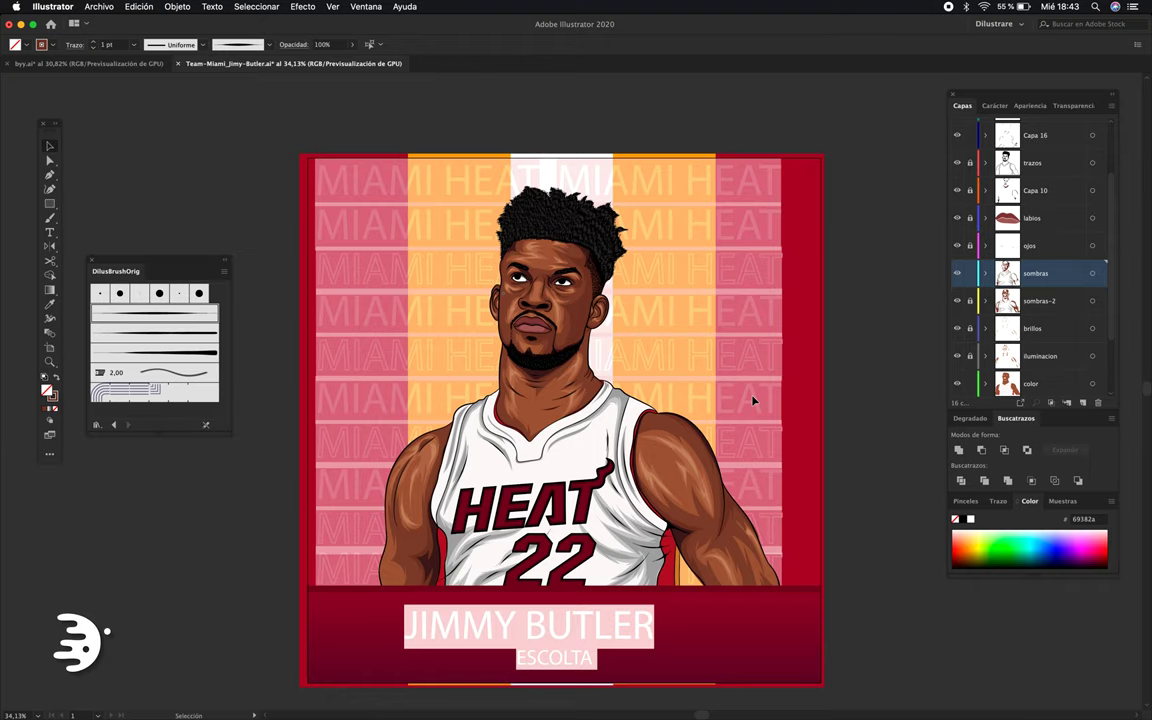
pyautogui.moveTo(813, 309)
pyautogui.mouseDown()
pyautogui.moveTo(836, 291)
pyautogui.moveTo(830, 268)
pyautogui.mouseUp()
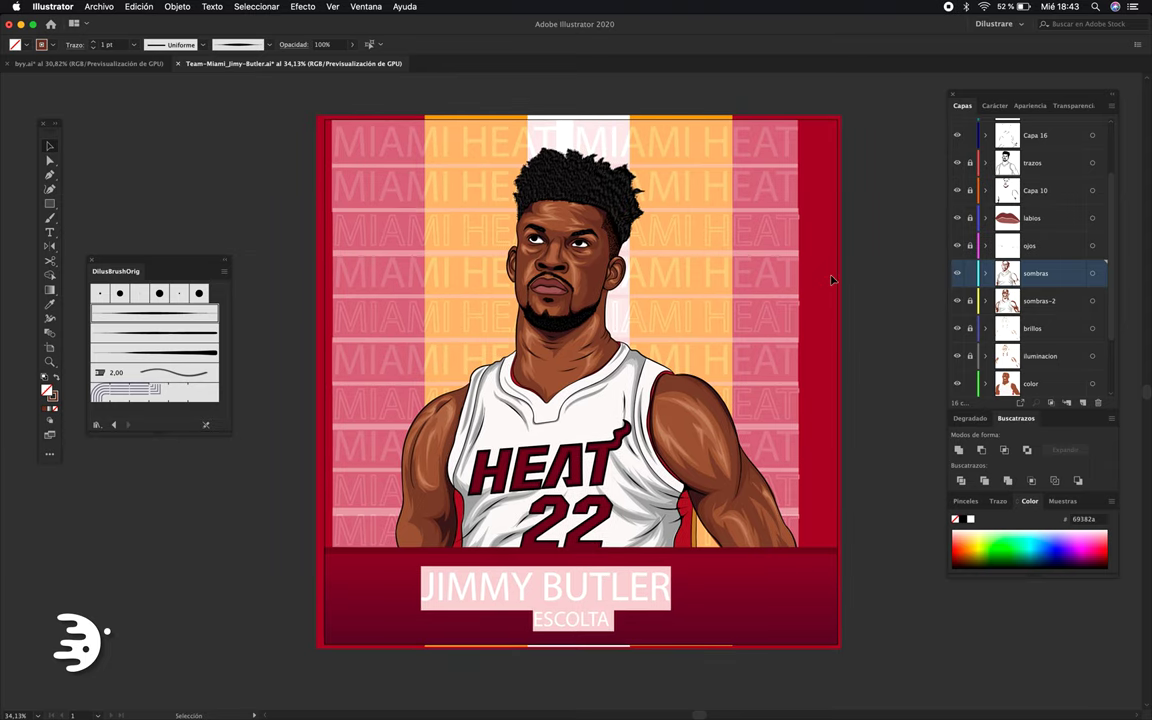
pyautogui.scroll(5, 746, 406)
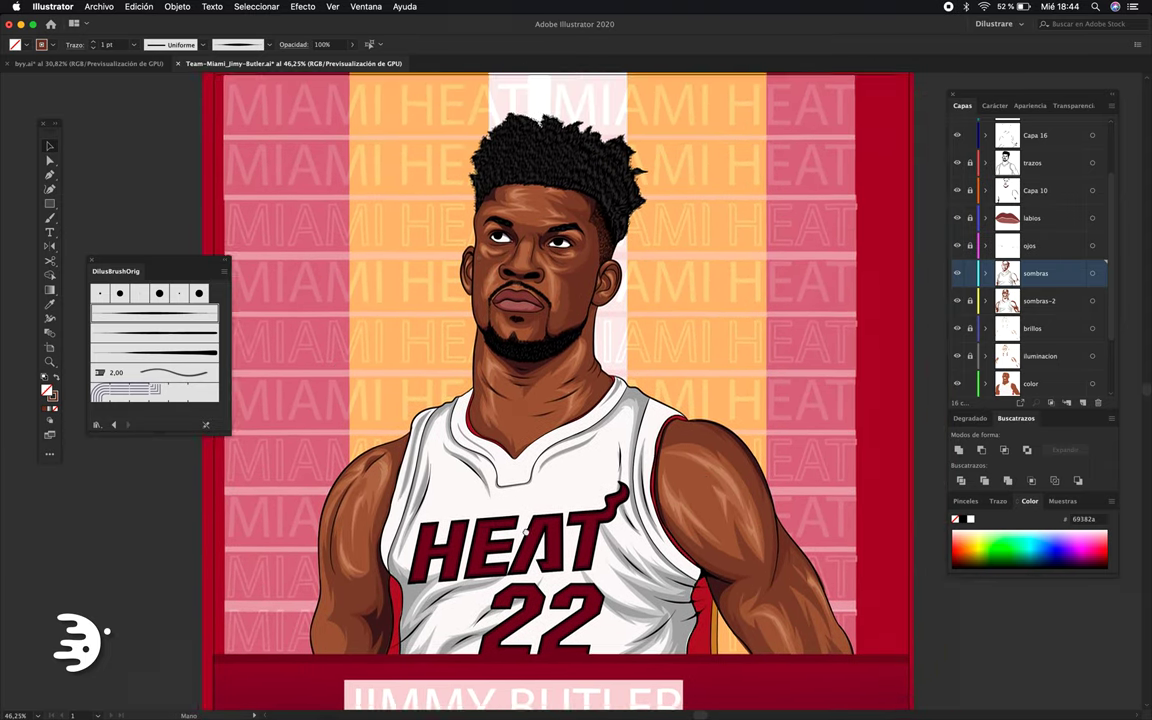
pyautogui.moveTo(453, 537); pyautogui.dragTo(425, 563)
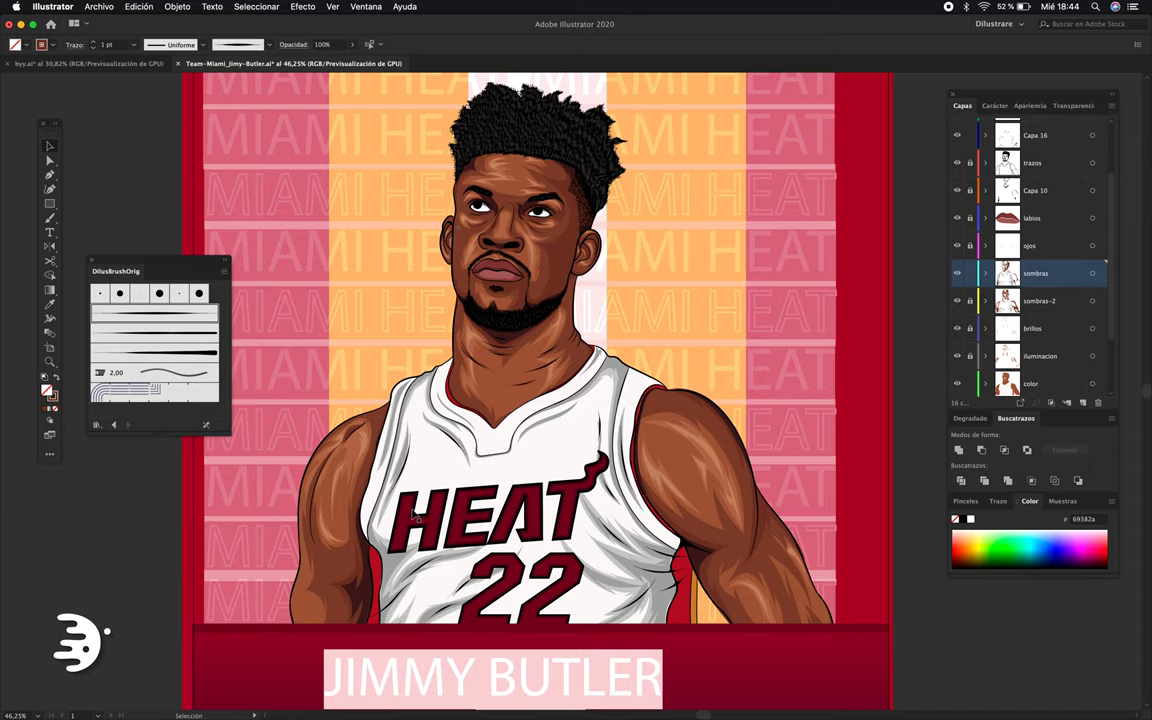
pyautogui.moveTo(417, 513); pyautogui.dragTo(424, 535)
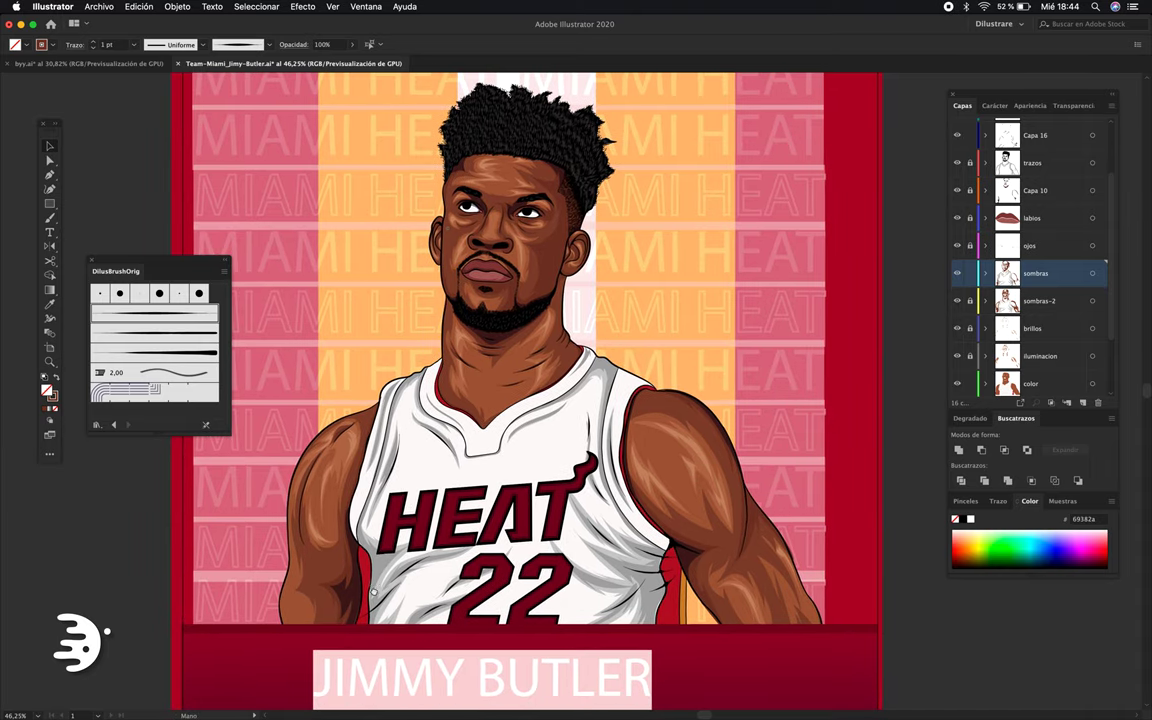
pyautogui.moveTo(374, 593); pyautogui.dragTo(360, 585)
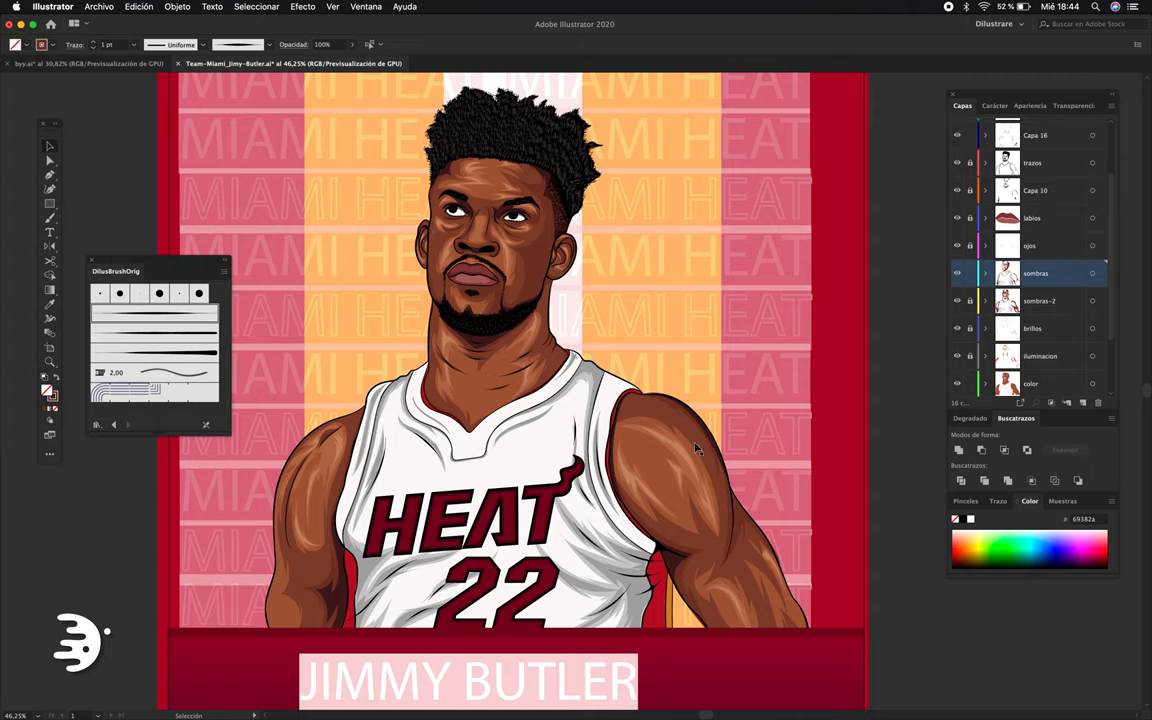
# Recolor the jersey trim shadow shapes to dark red 490011.
pyautogui.click(1040, 300)
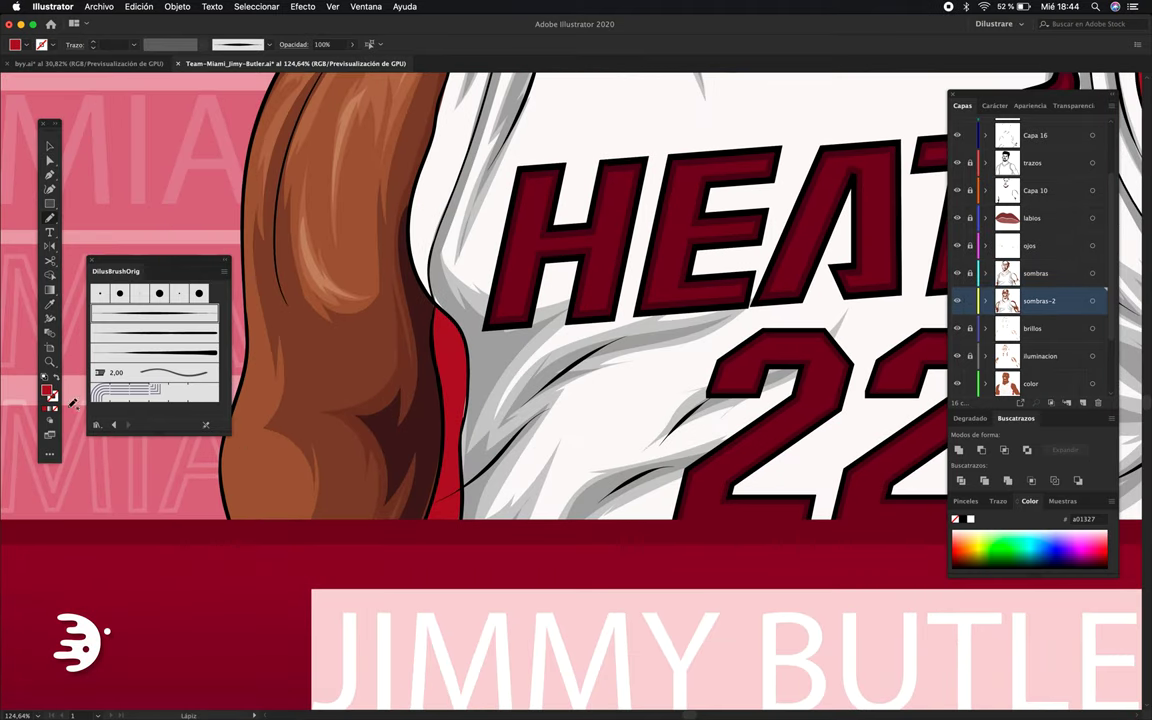
pyautogui.doubleClick(50, 392)
pyautogui.click(828, 427)
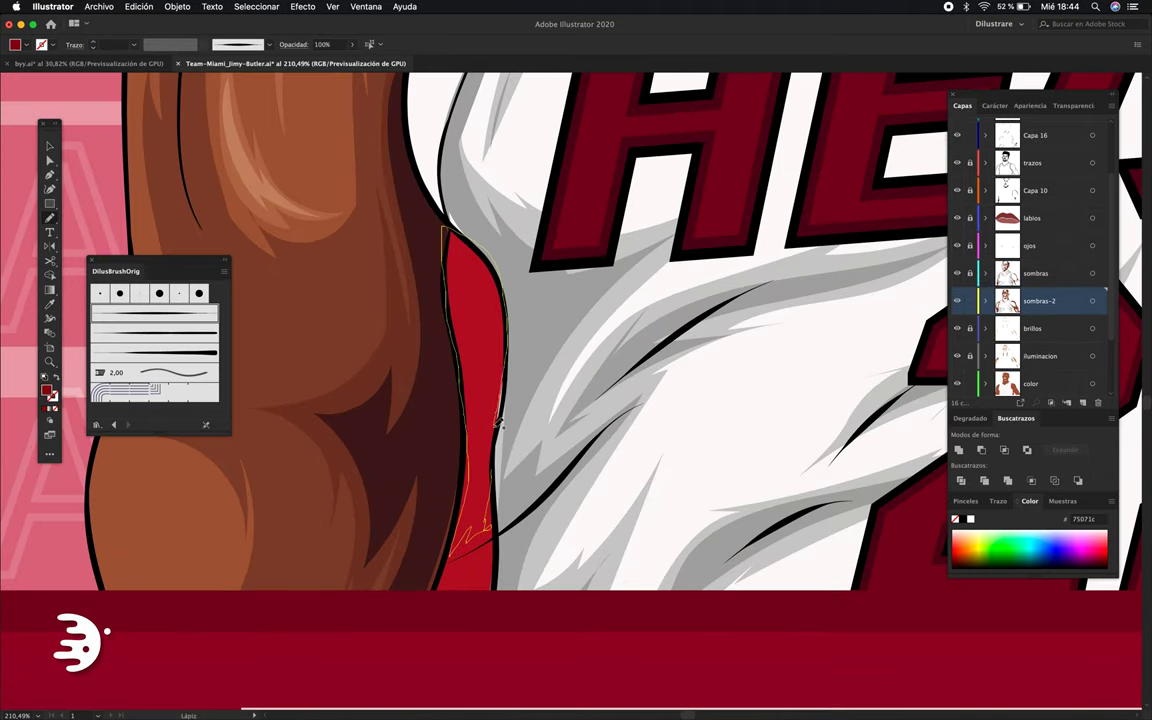
pyautogui.scroll(1, 430, 300)
pyautogui.click(1010, 273)
pyautogui.doubleClick(50, 392)
pyautogui.click(818, 432)
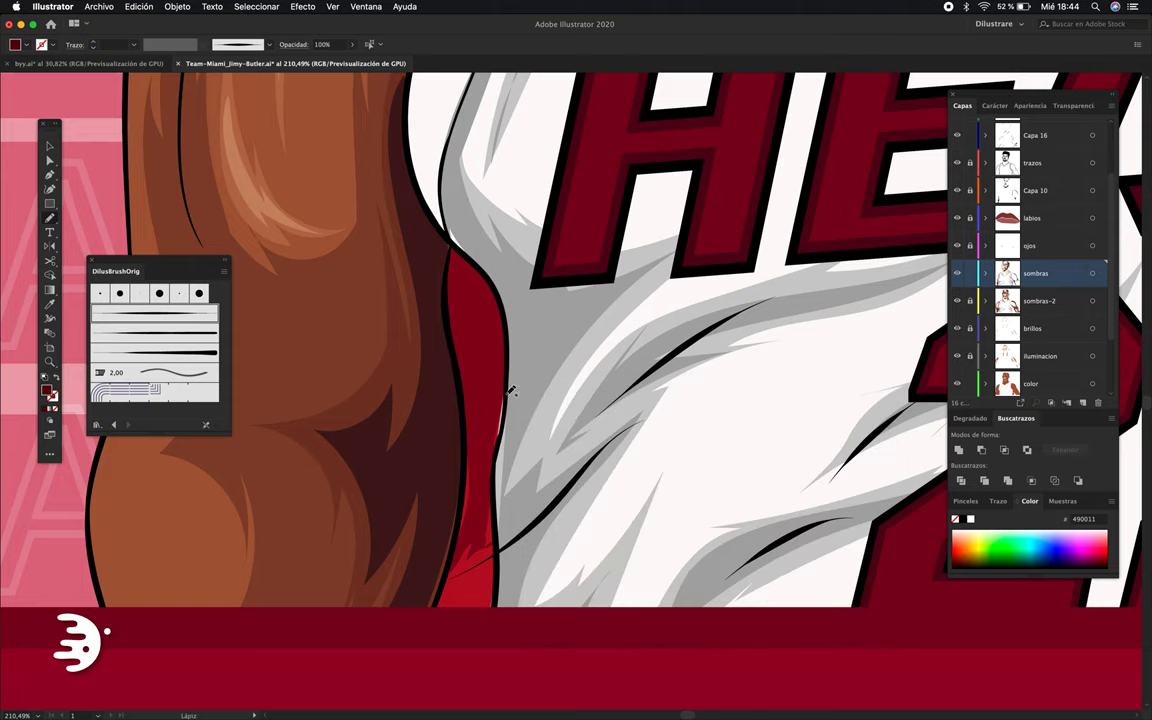
# Draw dark red Pencil shadow shapes on the left and right armpit trim.
pyautogui.moveTo(483, 404); pyautogui.dragTo(492, 368)
pyautogui.press('super+0')
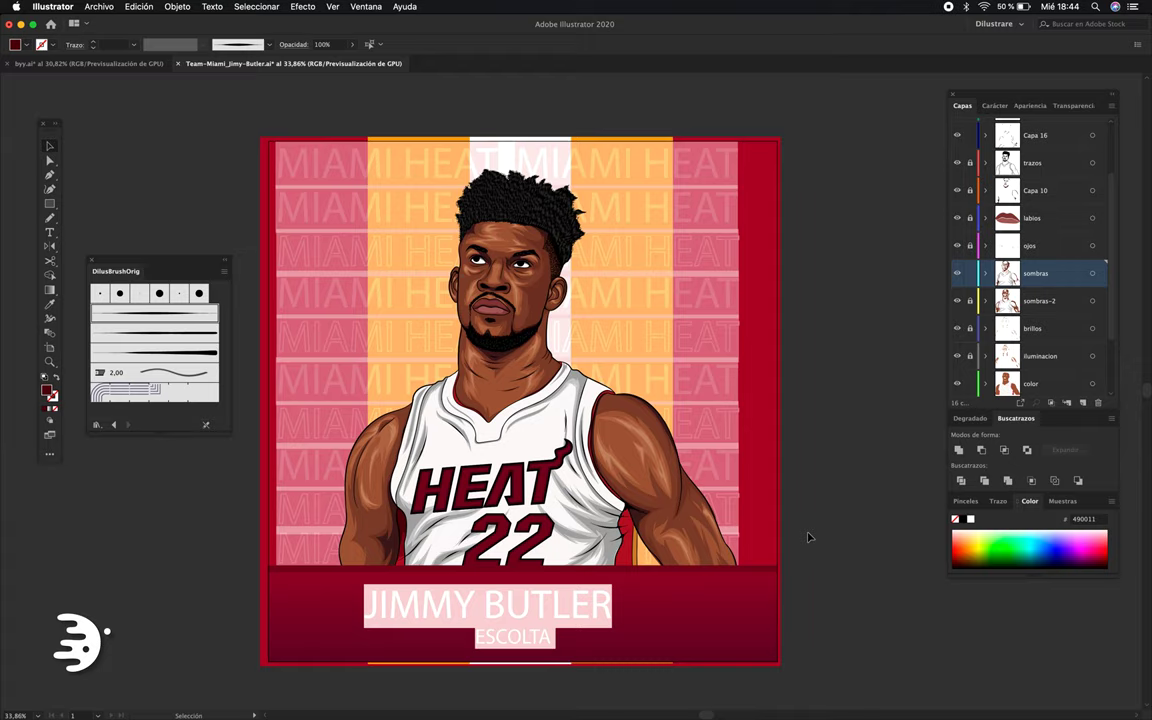
pyautogui.scroll(-2, 700, 440)
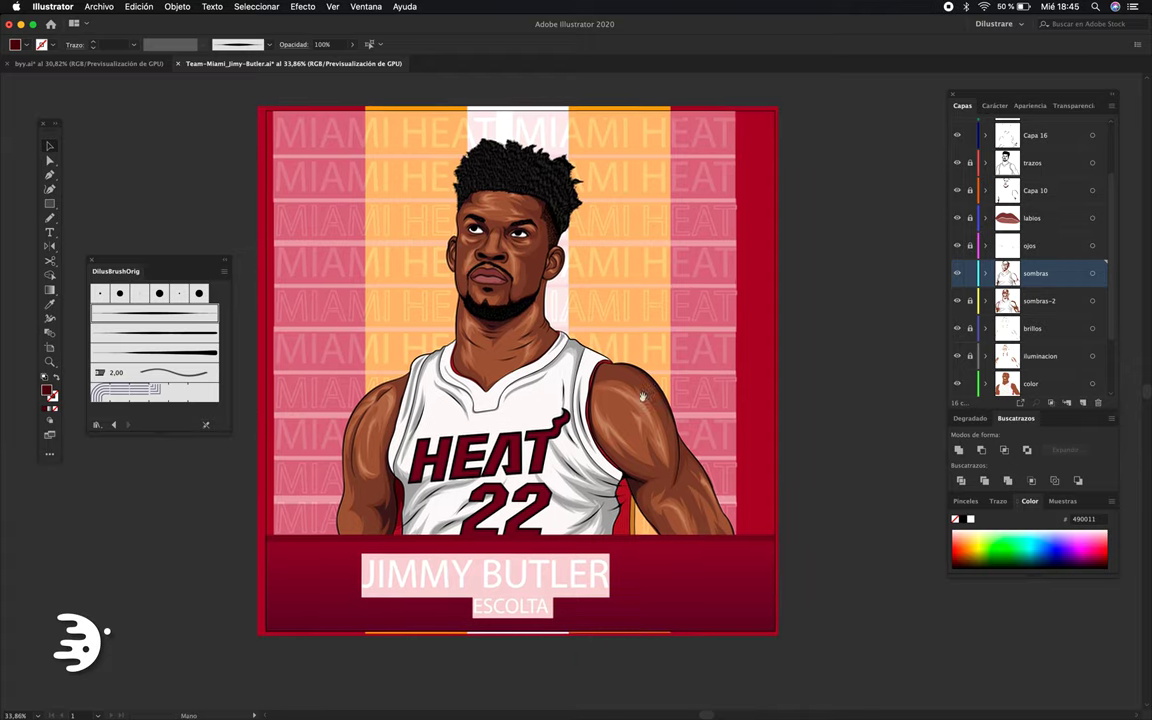
pyautogui.click(600, 470)
pyautogui.press('n')
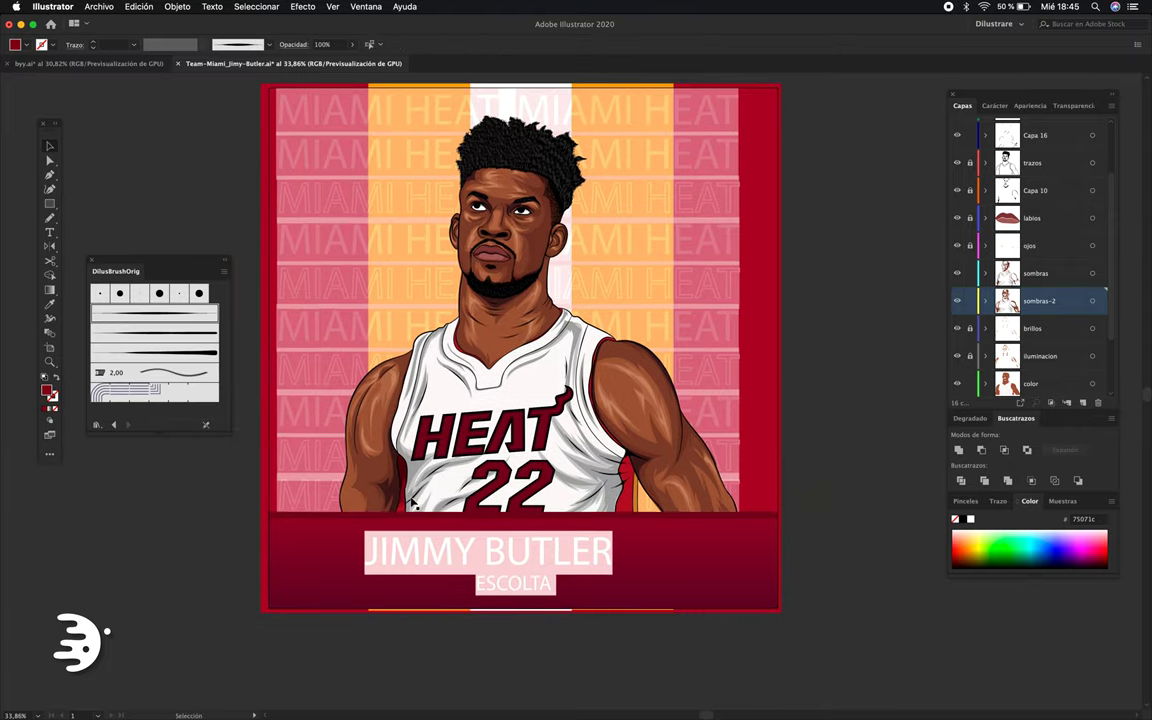
pyautogui.scroll(5, 630, 530)
pyautogui.moveTo(555, 570); pyautogui.dragTo(540, 455)
pyautogui.moveTo(560, 335); pyautogui.dragTo(530, 300)
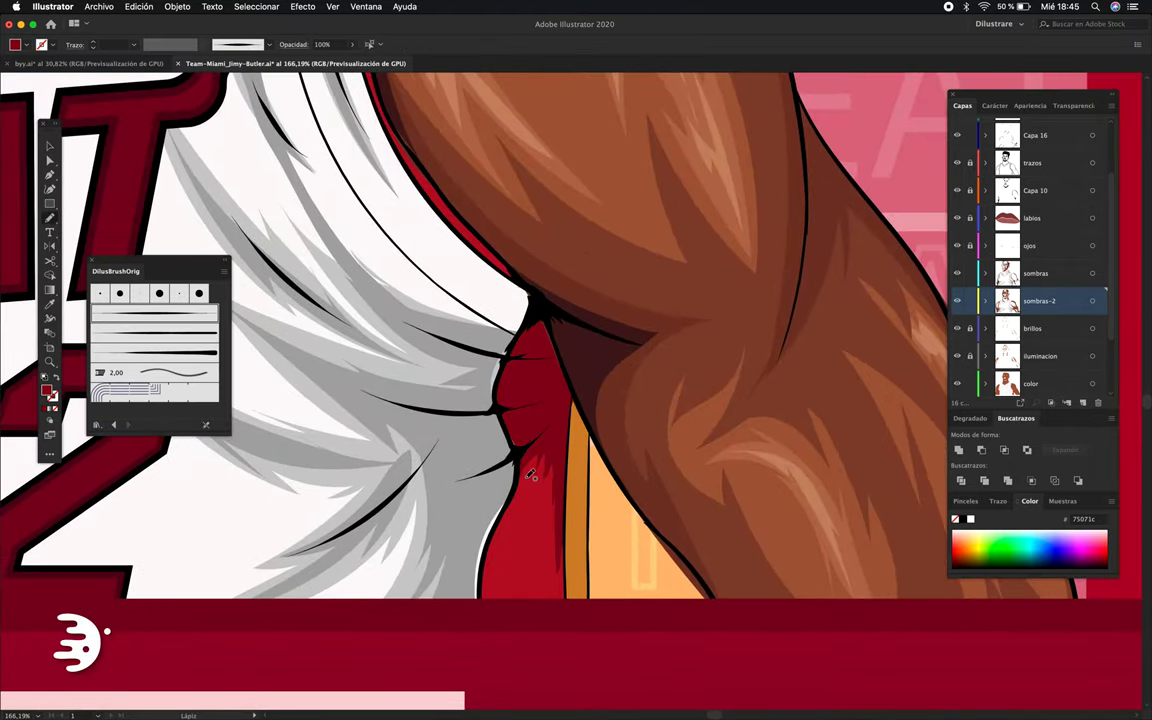
# Fit the whole poster in view, then zoom back in on the artwork.
pyautogui.scroll(3, 533, 333)
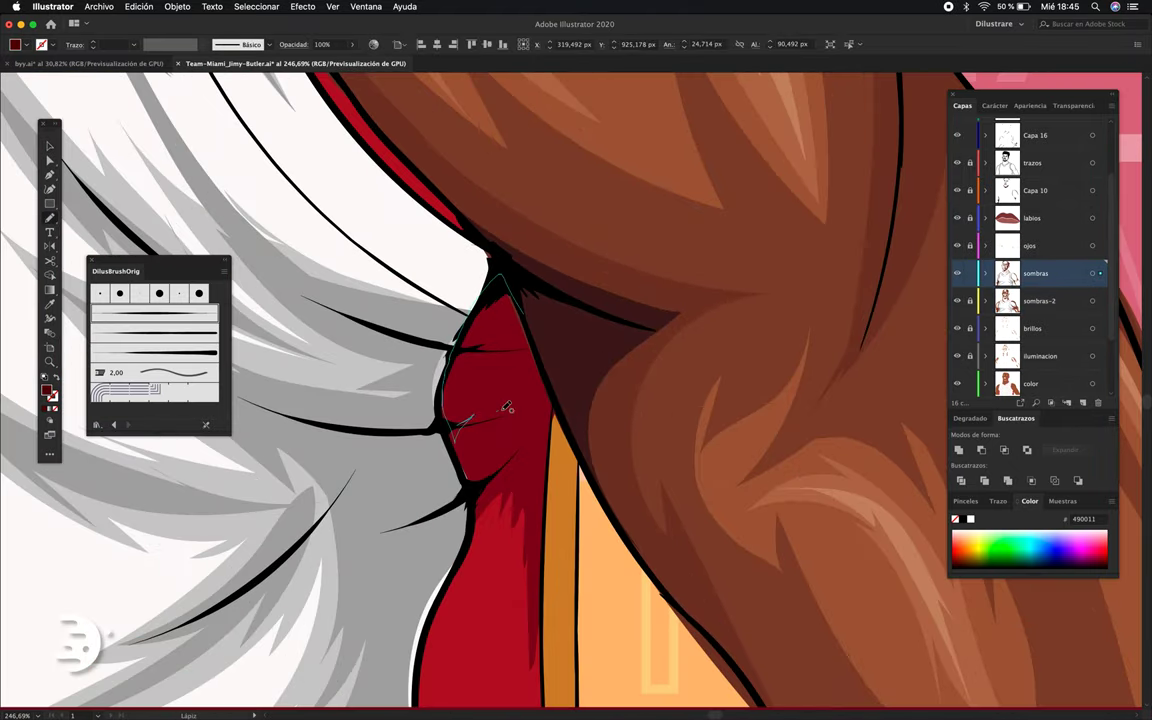
pyautogui.hotkey('ctrl', '0')
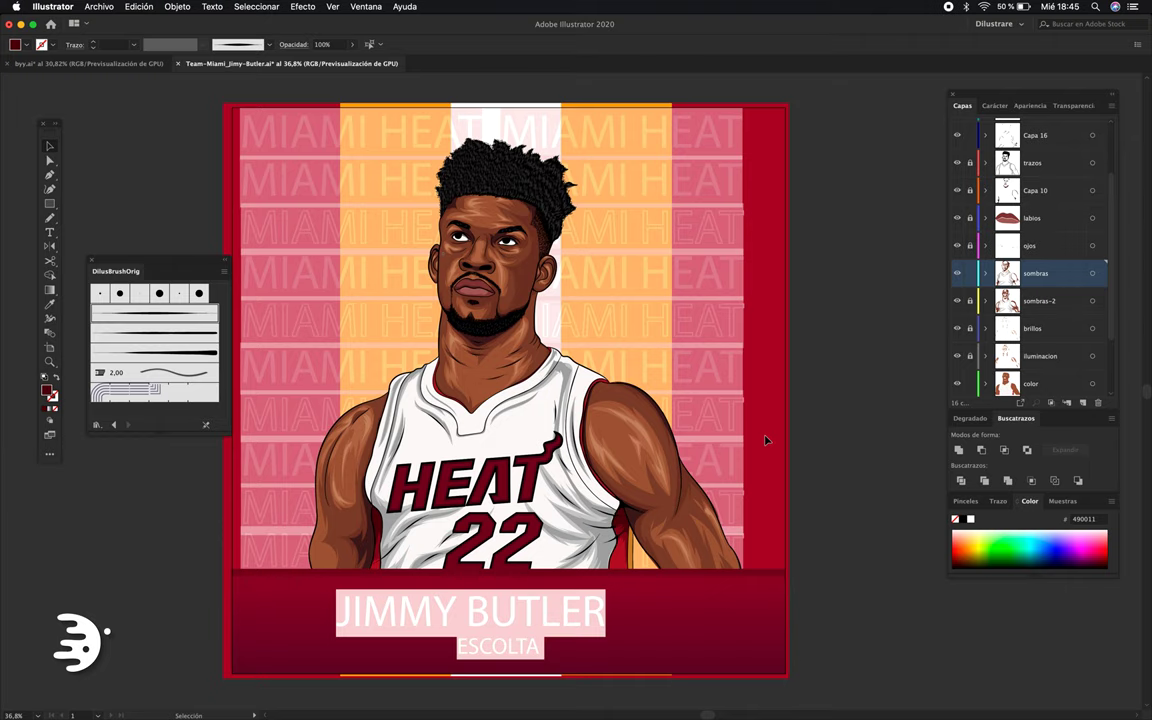
pyautogui.scroll(1, 474, 229)
pyautogui.scroll(1, 480, 240)
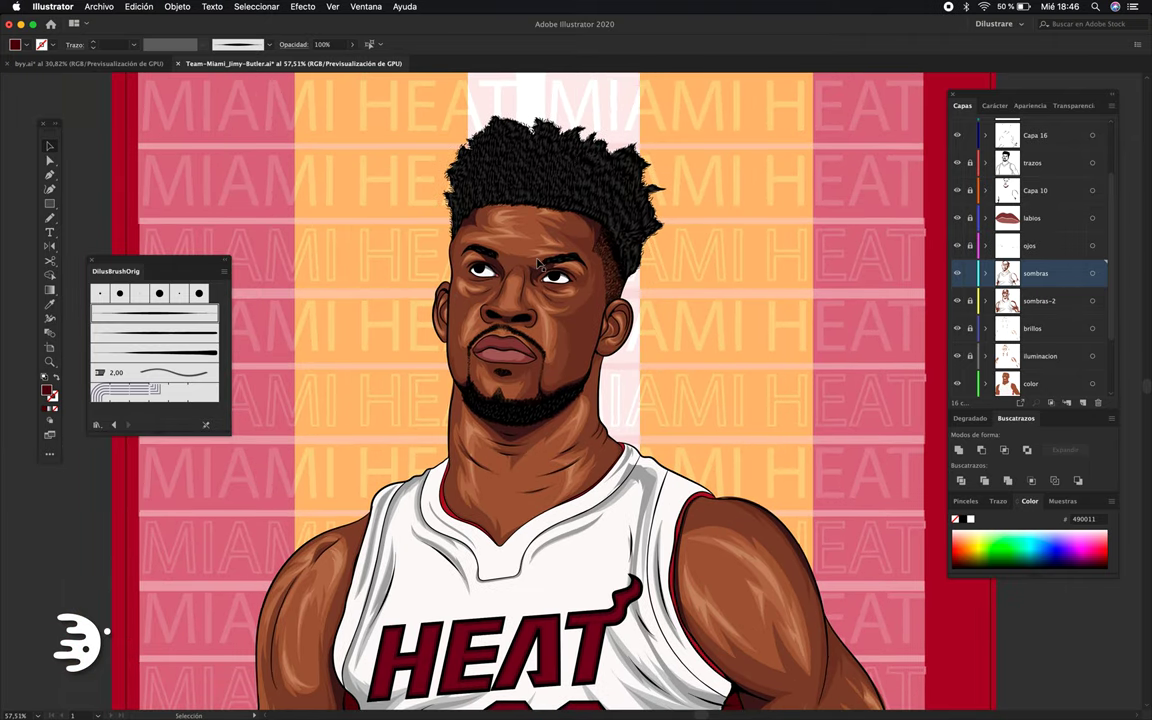
pyautogui.scroll(1, 500, 265)
pyautogui.scroll(1, 517, 290)
pyautogui.scroll(3, 517, 290)
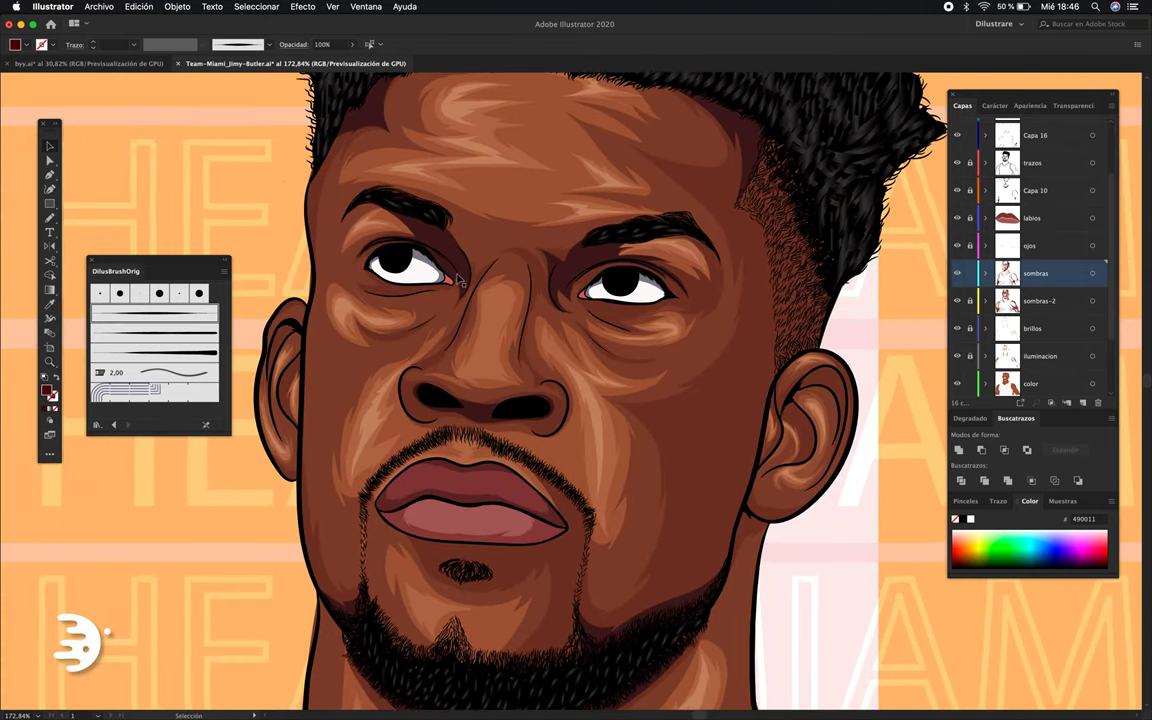
# Darken the eye whites by lowering brightness to 36 in Recolor Artwork.
pyautogui.scroll(-4, 640, 298)
pyautogui.scroll(-3, 640, 298)
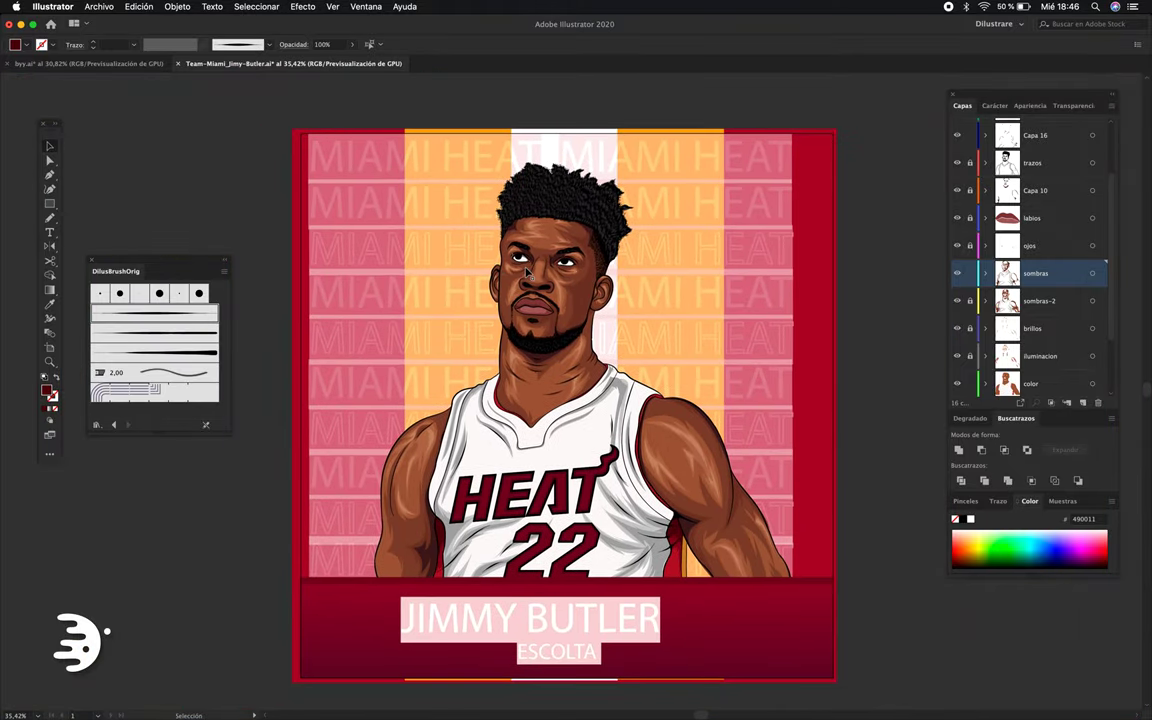
pyautogui.scroll(3, 527, 278)
pyautogui.scroll(2, 530, 290)
pyautogui.scroll(2, 535, 300)
pyautogui.scroll(1, 540, 315)
pyautogui.click(543, 320)
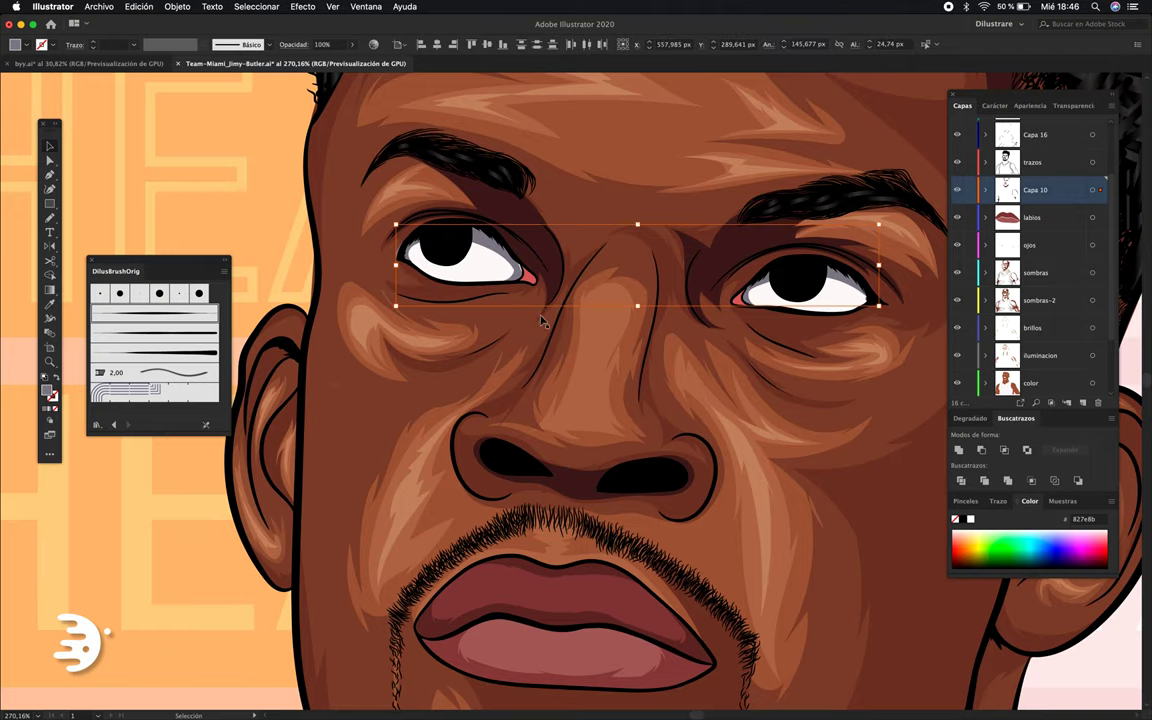
pyautogui.hotkey('ctrl', 'shift', 'i')
pyautogui.moveTo(770, 416); pyautogui.dragTo(752, 418)
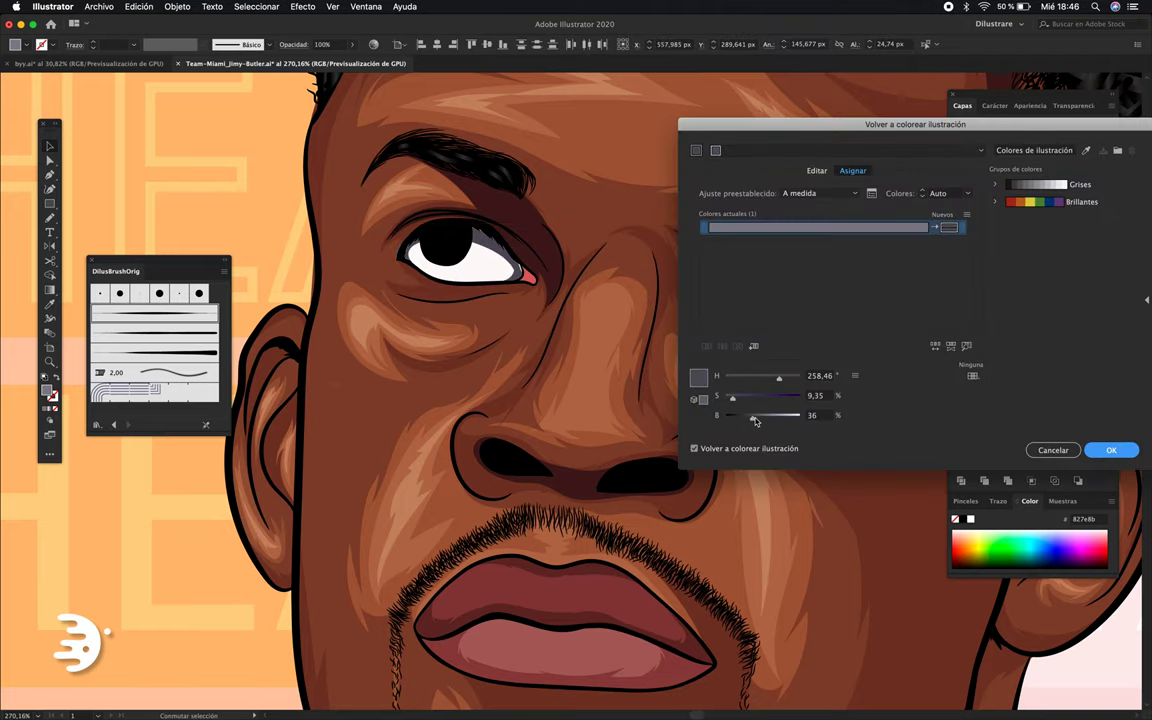
pyautogui.press('Return')
# Deepen the lip colour by raising saturation in Recolor Artwork.
pyautogui.scroll(4, 395, 218)
pyautogui.moveTo(464, 343); pyautogui.dragTo(624, 343)
pyautogui.scroll(-1, 624, 343)
pyautogui.scroll(-5, 560, 335)
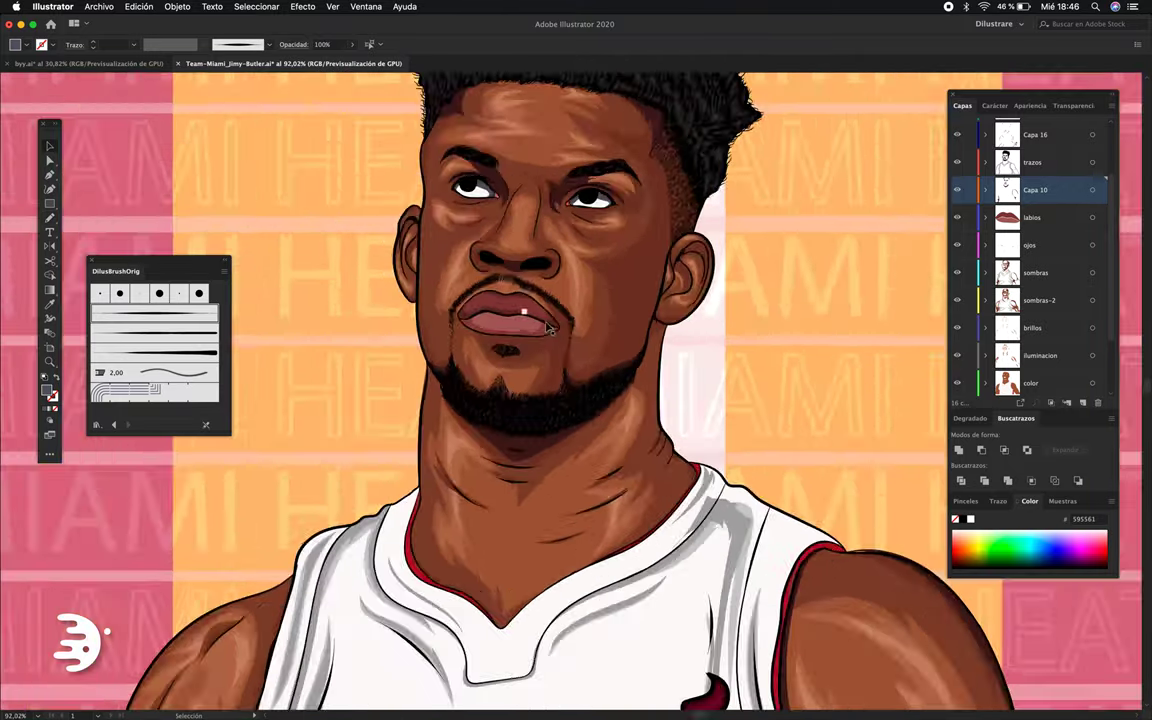
pyautogui.click(548, 330)
pyautogui.scroll(4, 548, 330)
pyautogui.hotkey('ctrl', 'shift', 'i')
pyautogui.moveTo(757, 400); pyautogui.dragTo(770, 401)
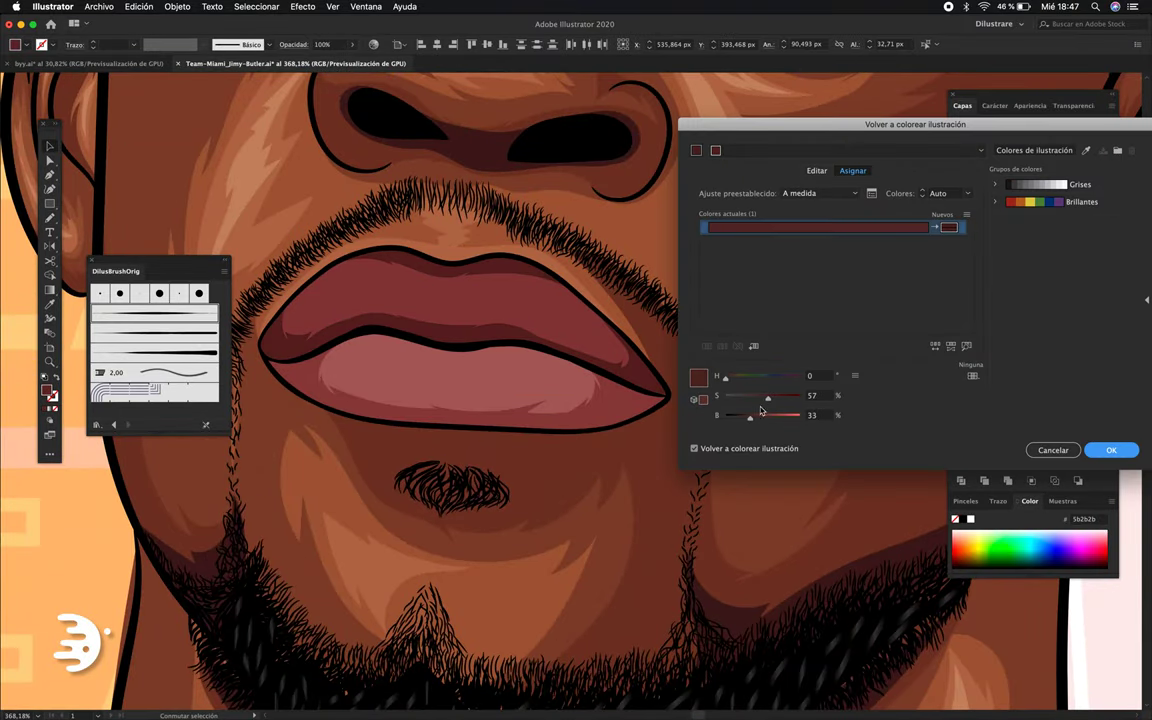
pyautogui.press('Return')
# Zoom out and select the cheek shadow beside the ear.
pyautogui.scroll(-5, 640, 392)
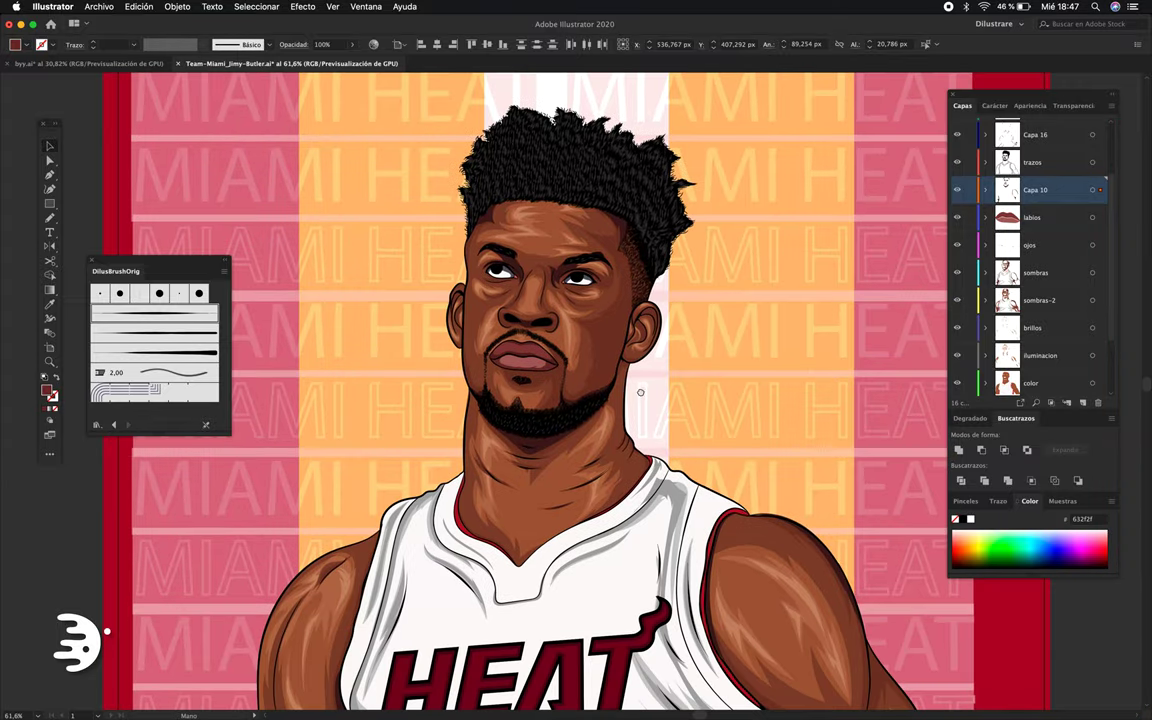
pyautogui.scroll(-3, 640, 392)
pyautogui.scroll(-2, 902, 340)
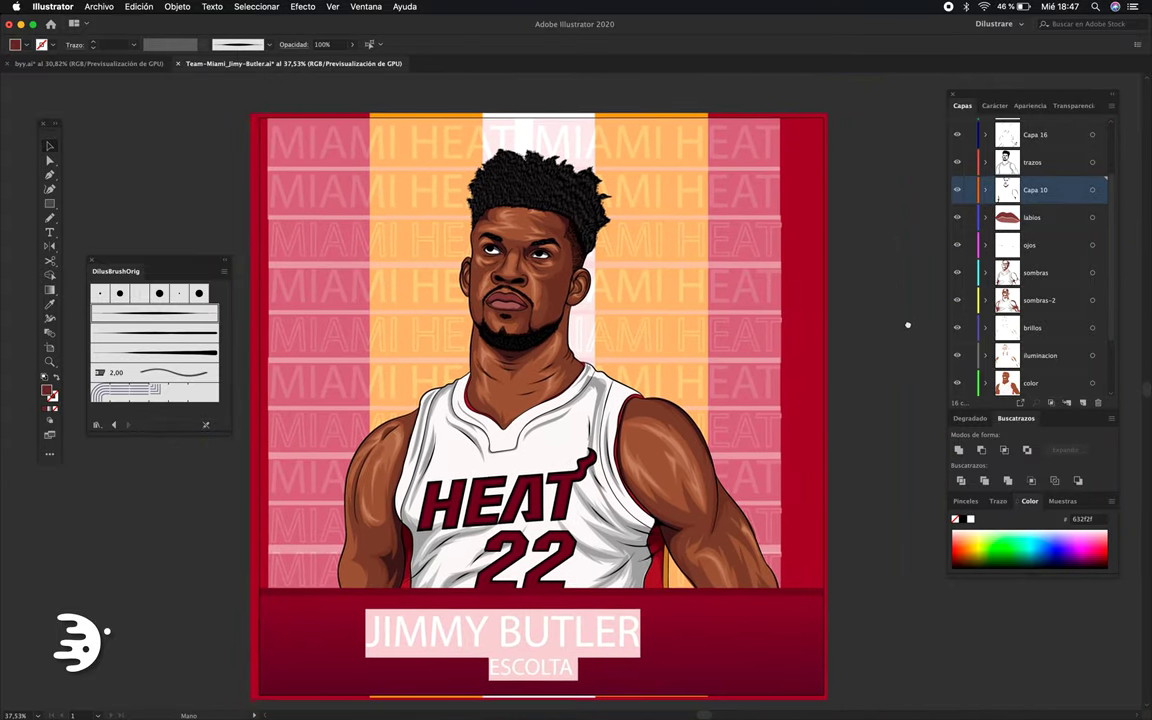
pyautogui.scroll(-2, 906, 327)
pyautogui.scroll(3, 616, 258)
pyautogui.scroll(2, 616, 258)
pyautogui.click(616, 258)
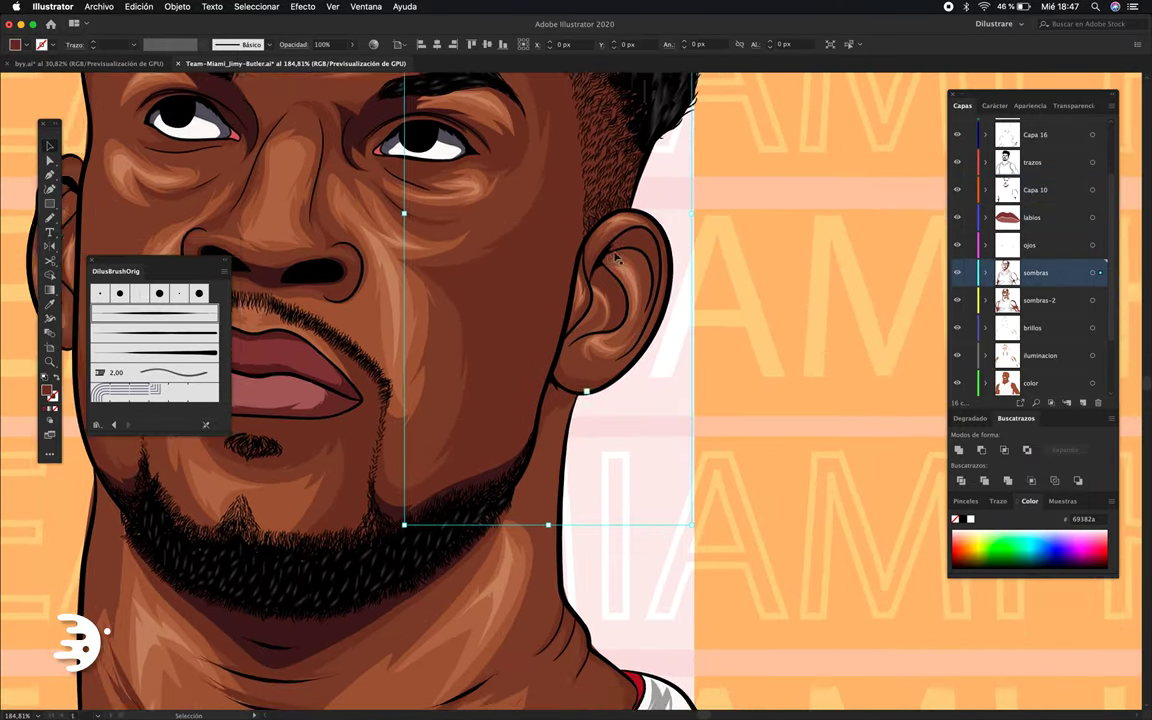
pyautogui.scroll(2, 616, 258)
pyautogui.scroll(2, 586, 292)
pyautogui.press('n')
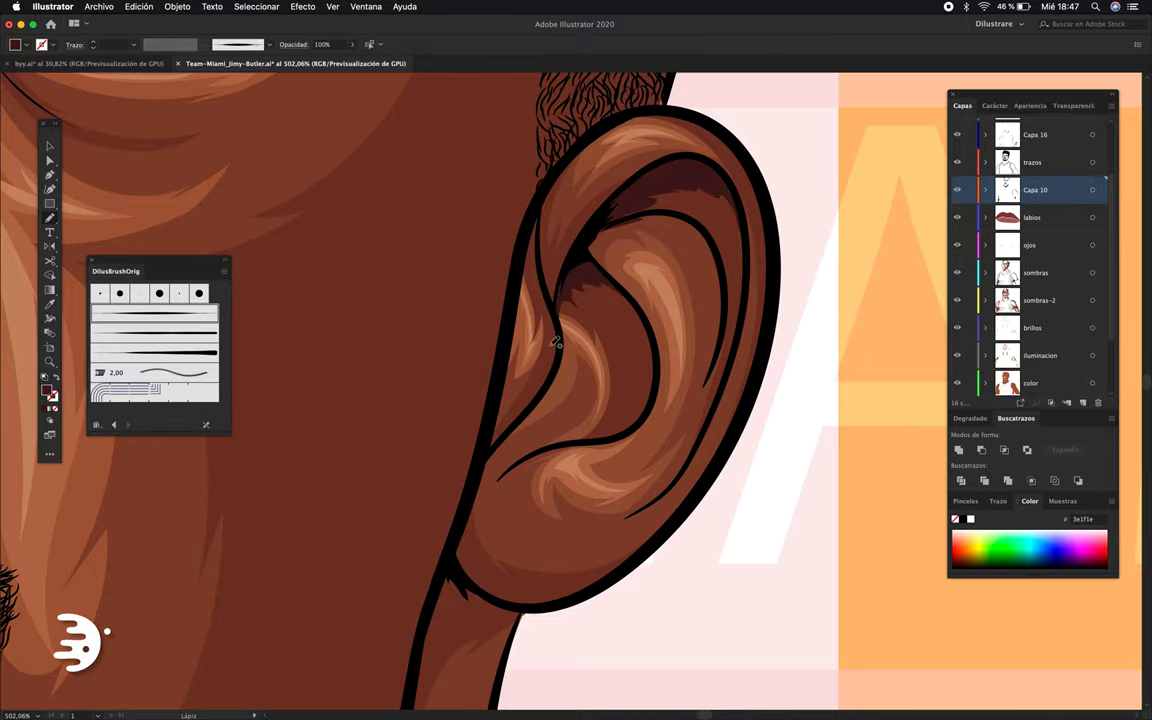
pyautogui.scroll(-5, 463, 532)
pyautogui.hscroll(10, 488, 267)
pyautogui.scroll(2, 630, 186)
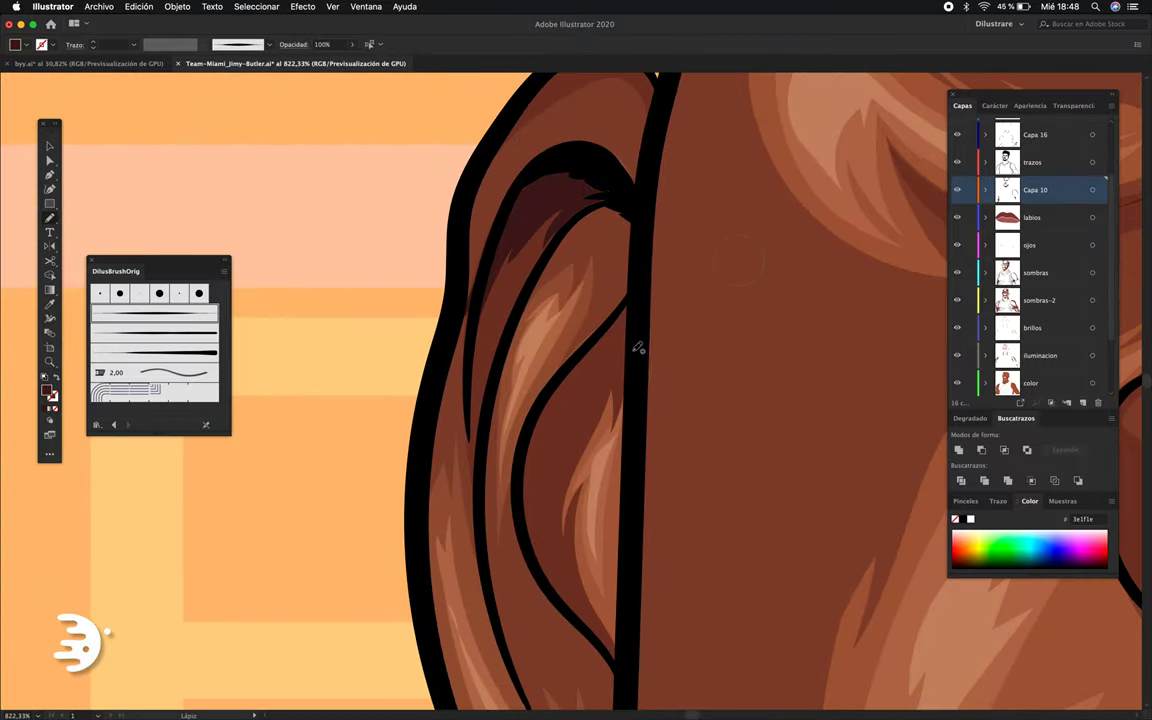
pyautogui.scroll(-10, 635, 342)
pyautogui.hscroll(5, 635, 411)
pyautogui.moveTo(685, 410); pyautogui.dragTo(707, 383)
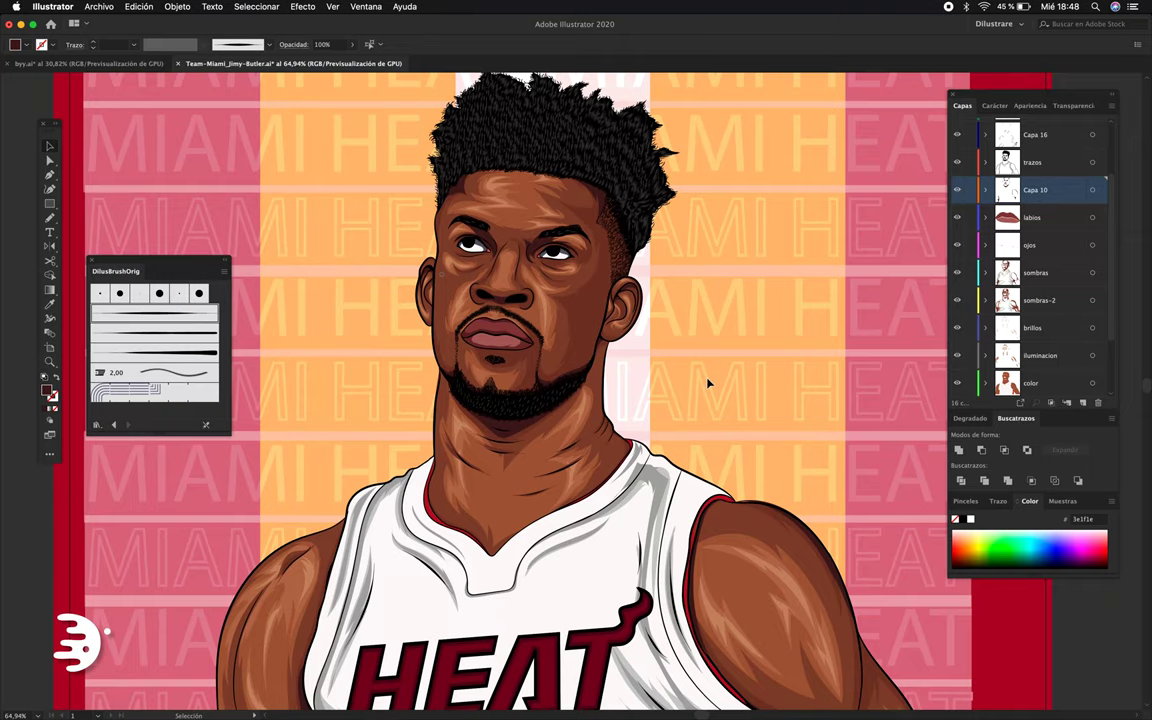
pyautogui.scroll(-1, 700, 390)
pyautogui.scroll(-3, 766, 352)
pyautogui.scroll(-2, 784, 350)
# Zoom in on the hair and back out to review the full Jimmy Butler poster.
pyautogui.scroll(2, 771, 399)
pyautogui.scroll(3, 578, 159)
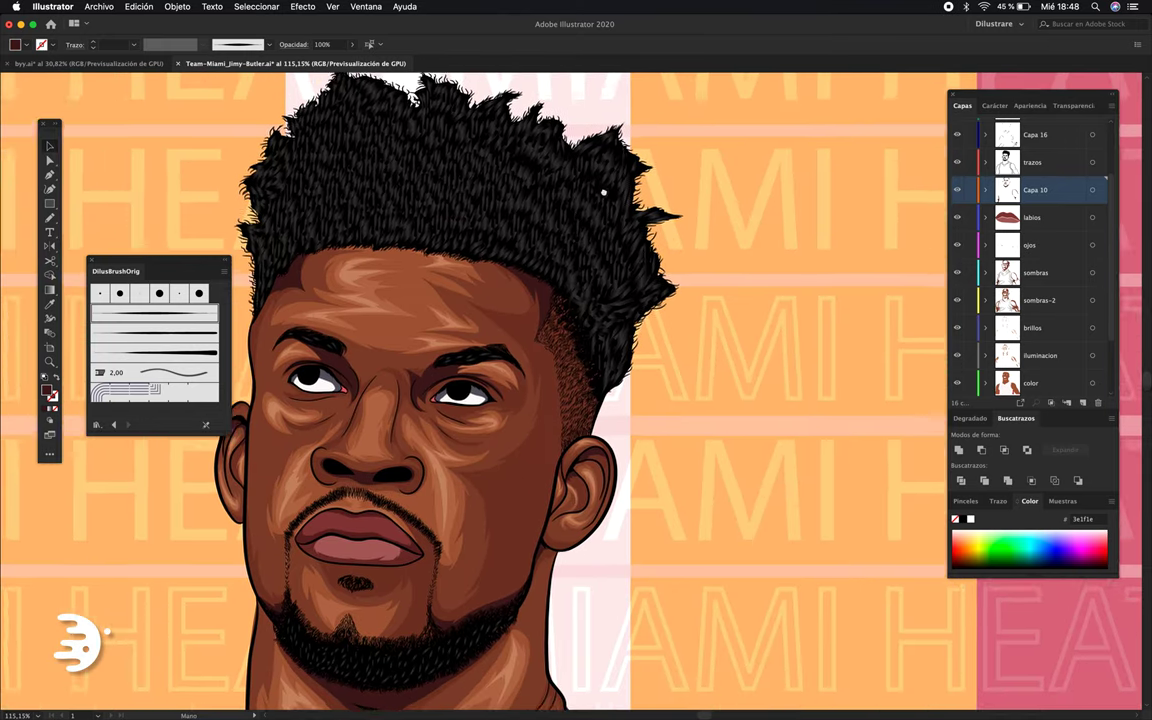
pyautogui.scroll(1, 604, 188)
pyautogui.scroll(2, 590, 200)
pyautogui.scroll(3, 560, 230)
pyautogui.scroll(1, 540, 255)
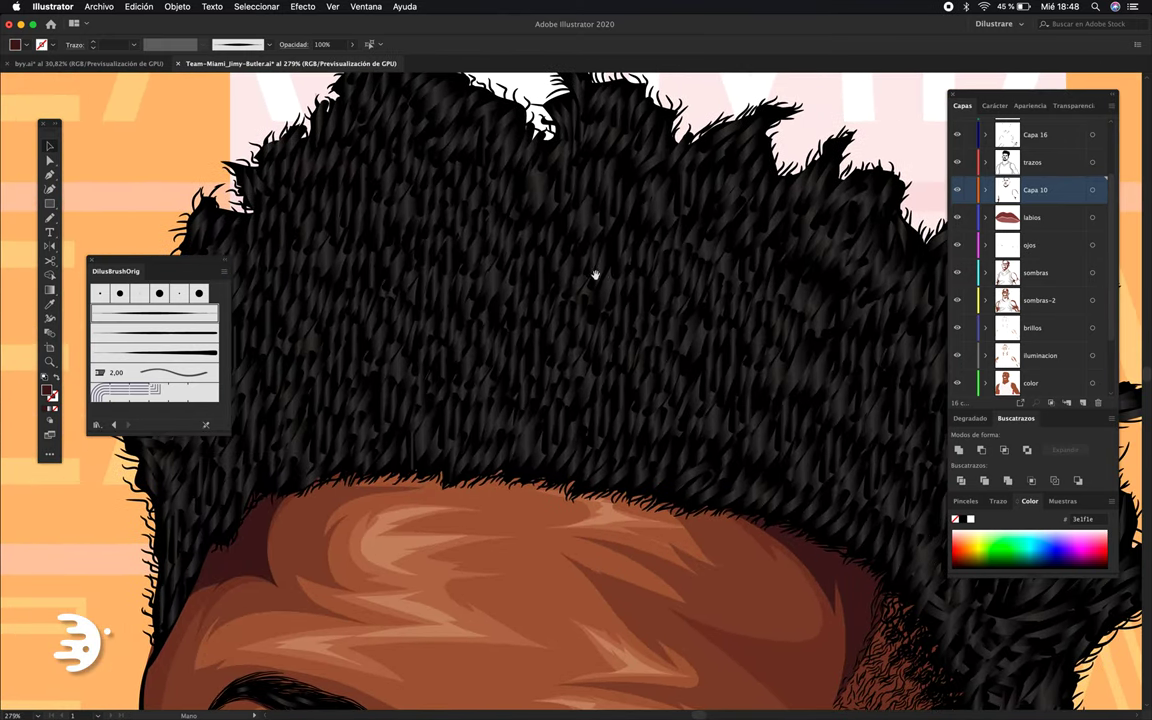
pyautogui.scroll(1, 597, 270)
pyautogui.scroll(1, 553, 267)
pyautogui.scroll(1, 537, 226)
pyautogui.scroll(-3, 714, 290)
pyautogui.scroll(-3, 600, 300)
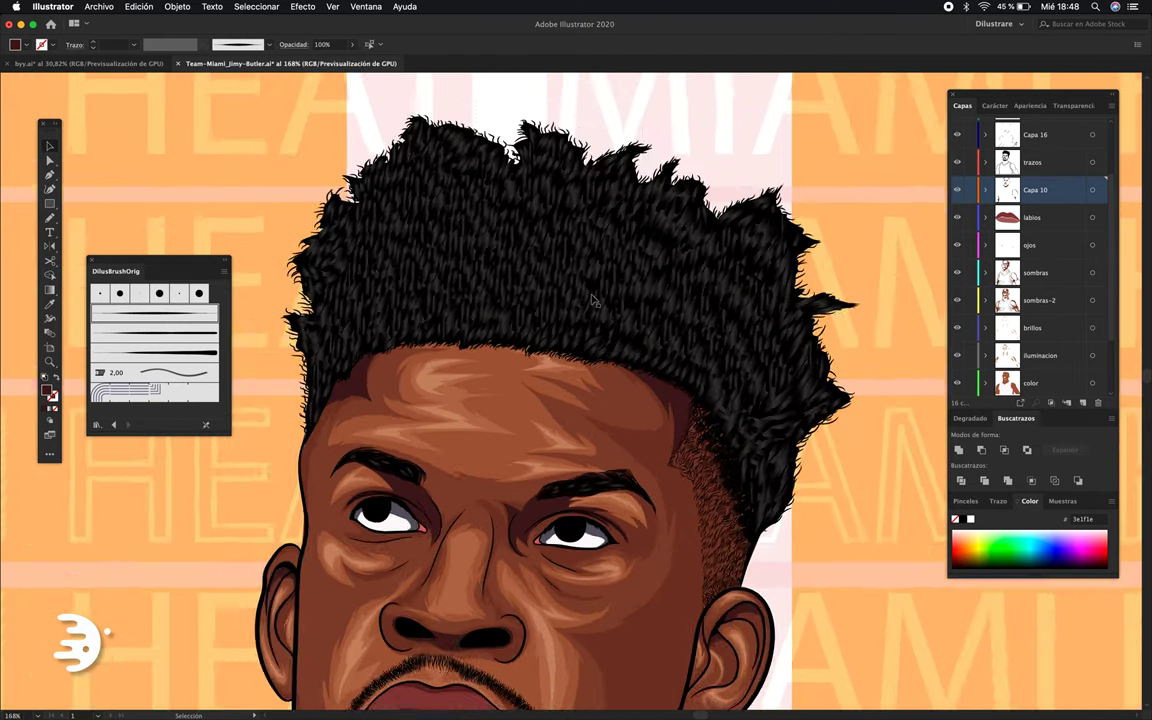
pyautogui.scroll(-2, 620, 300)
pyautogui.scroll(-2, 650, 300)
pyautogui.scroll(-1, 666, 299)
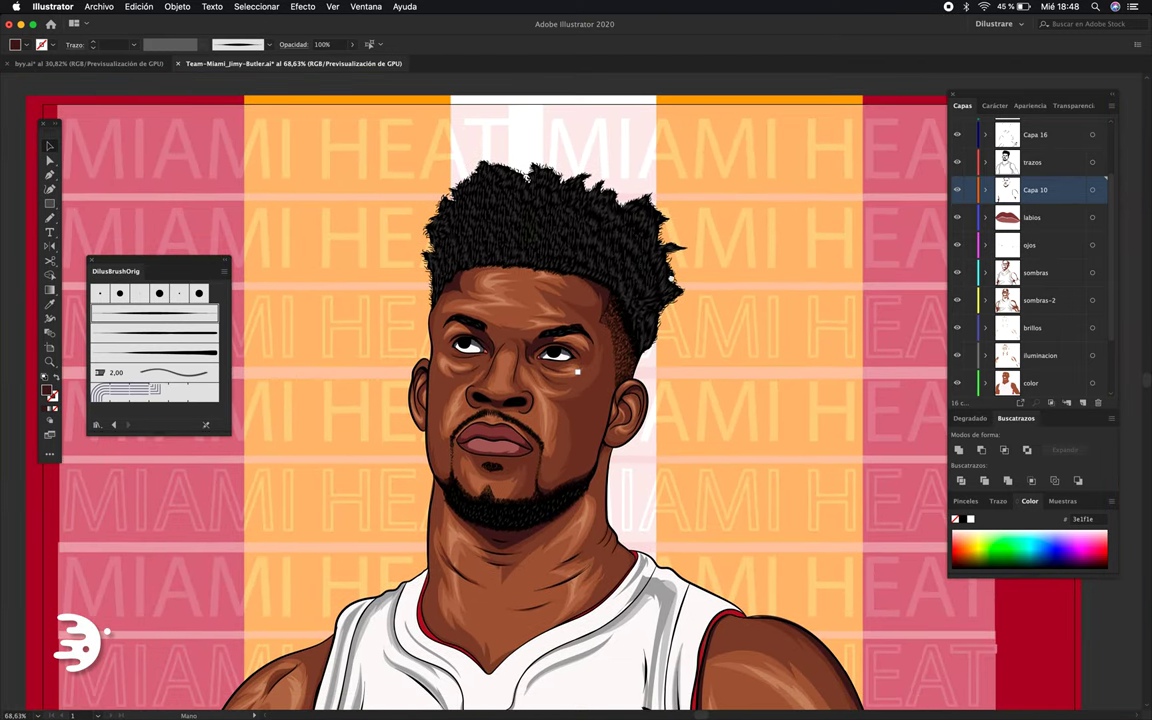
pyautogui.scroll(-1, 582, 347)
# Pan and zoom around the portrait to check the finished details.
pyautogui.moveTo(733, 268); pyautogui.dragTo(721, 254)
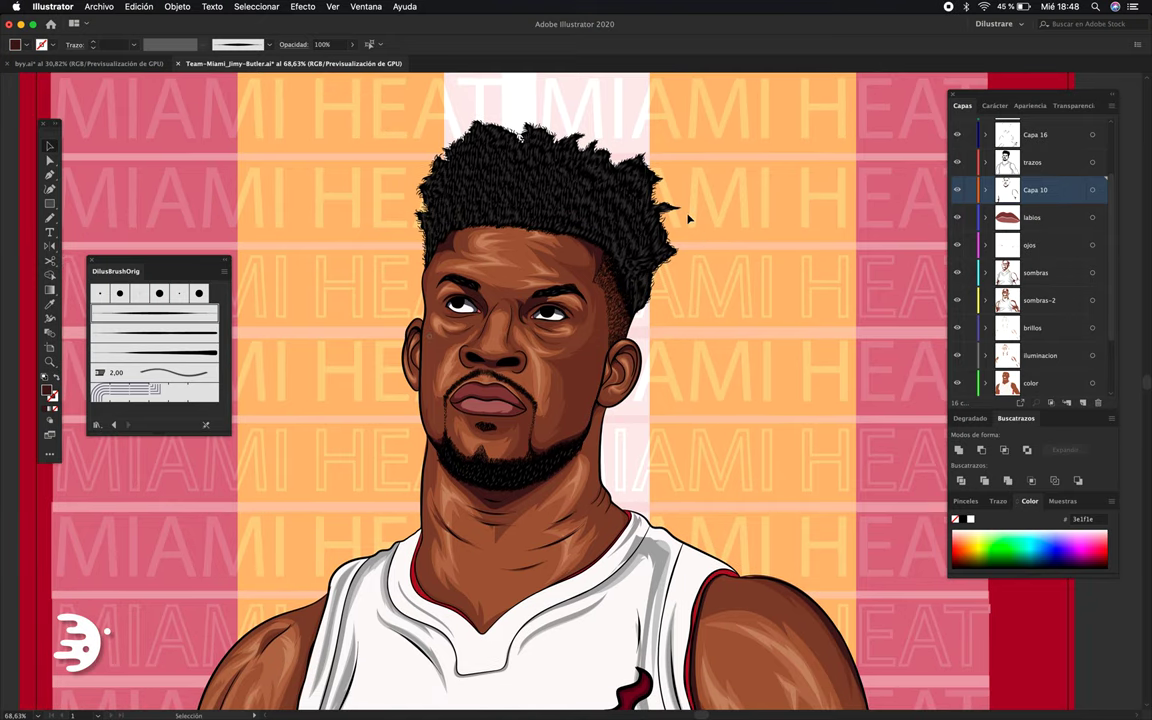
pyautogui.moveTo(575, 205); pyautogui.dragTo(557, 201)
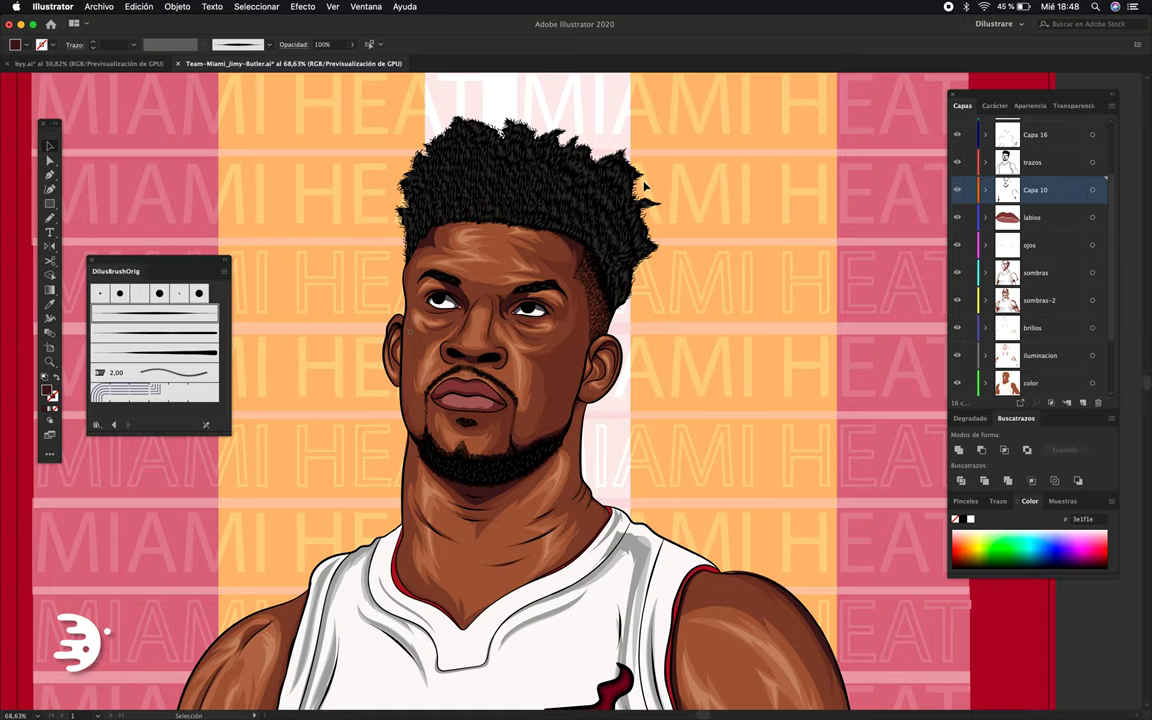
pyautogui.scroll(-3, 645, 185)
pyautogui.scroll(5, 632, 248)
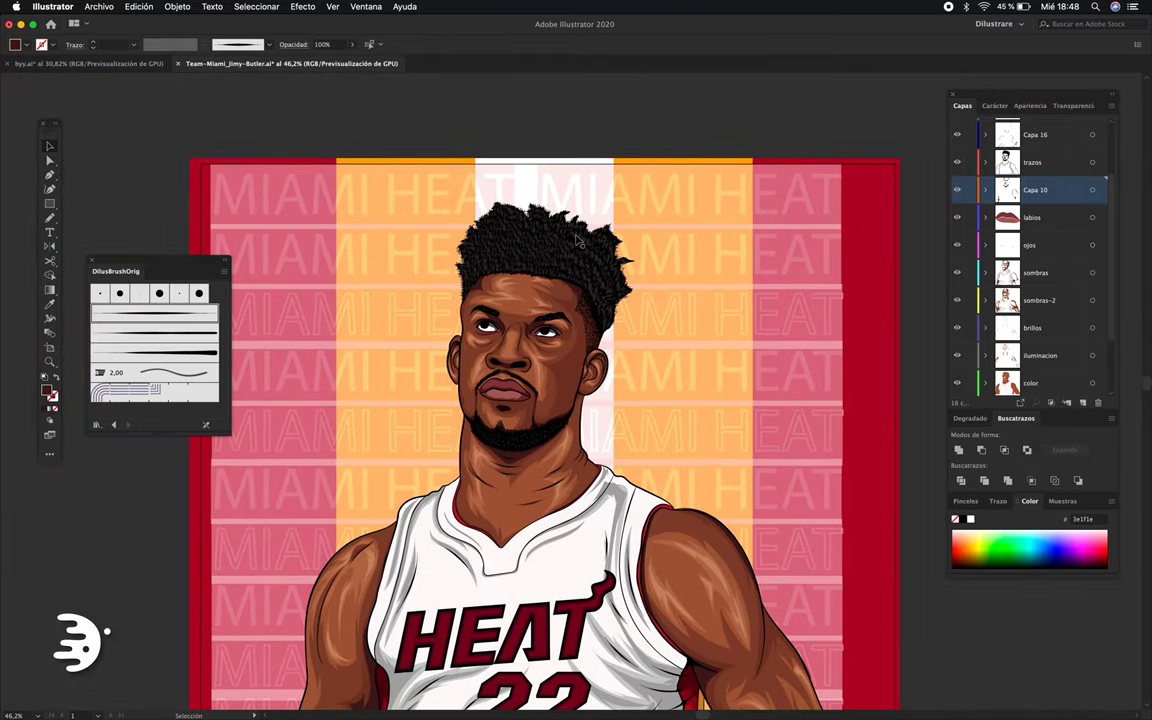
pyautogui.scroll(2, 632, 248)
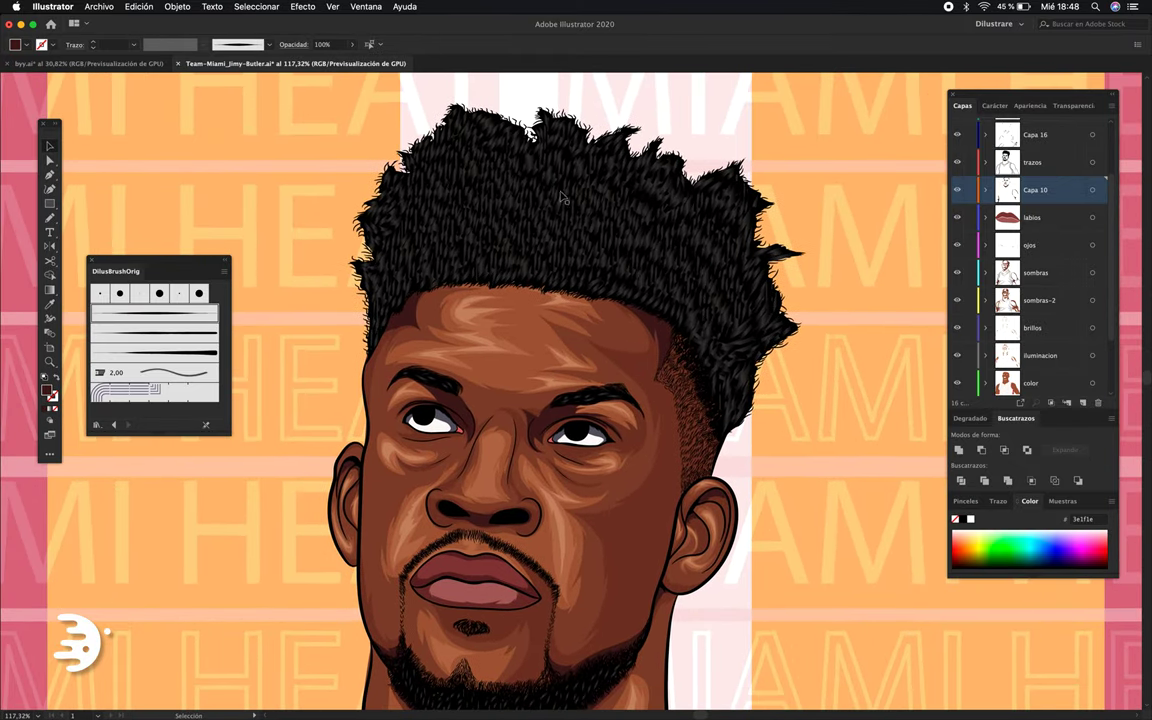
pyautogui.scroll(-5, 700, 302)
pyautogui.scroll(-2, 700, 300)
pyautogui.scroll(1, 705, 255)
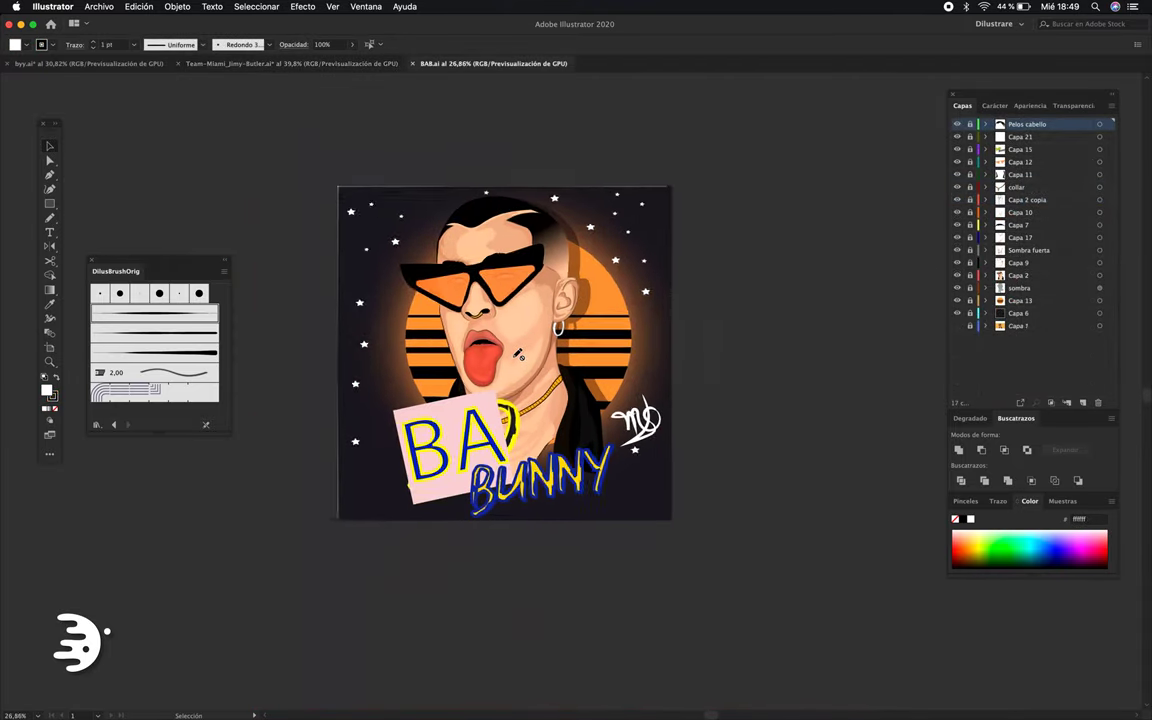
# Set the Layers panel row size to Other, 20 px.
pyautogui.scroll(2, 518, 353)
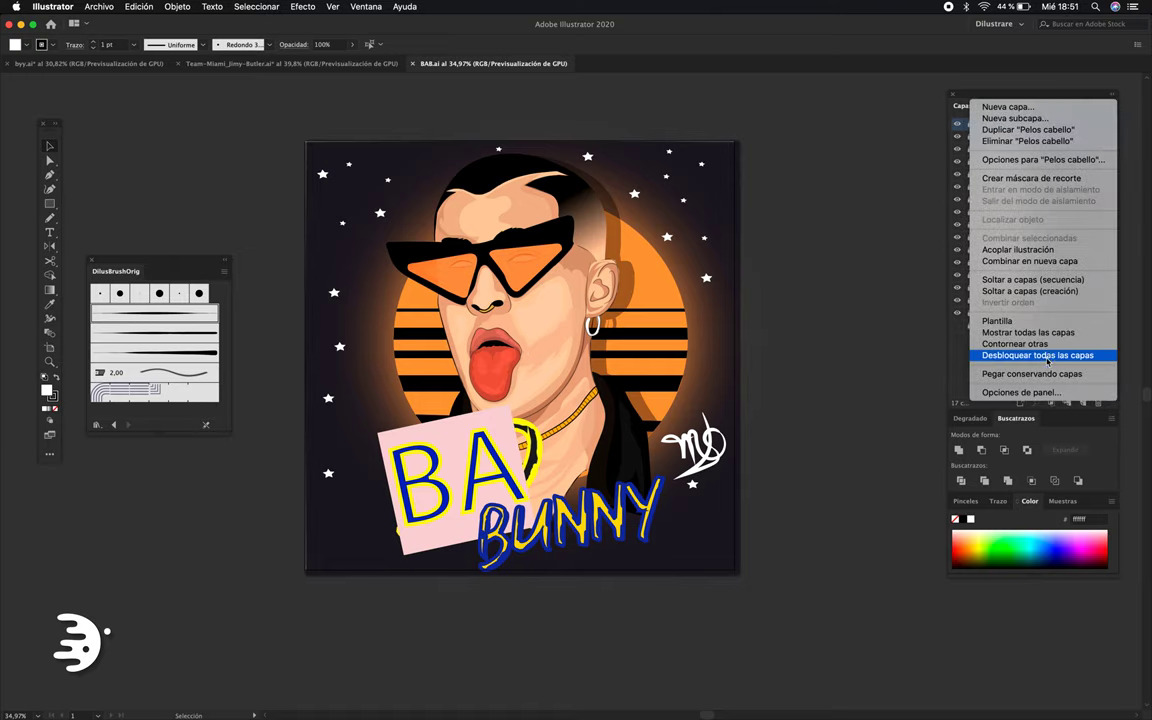
pyautogui.click(935, 356)
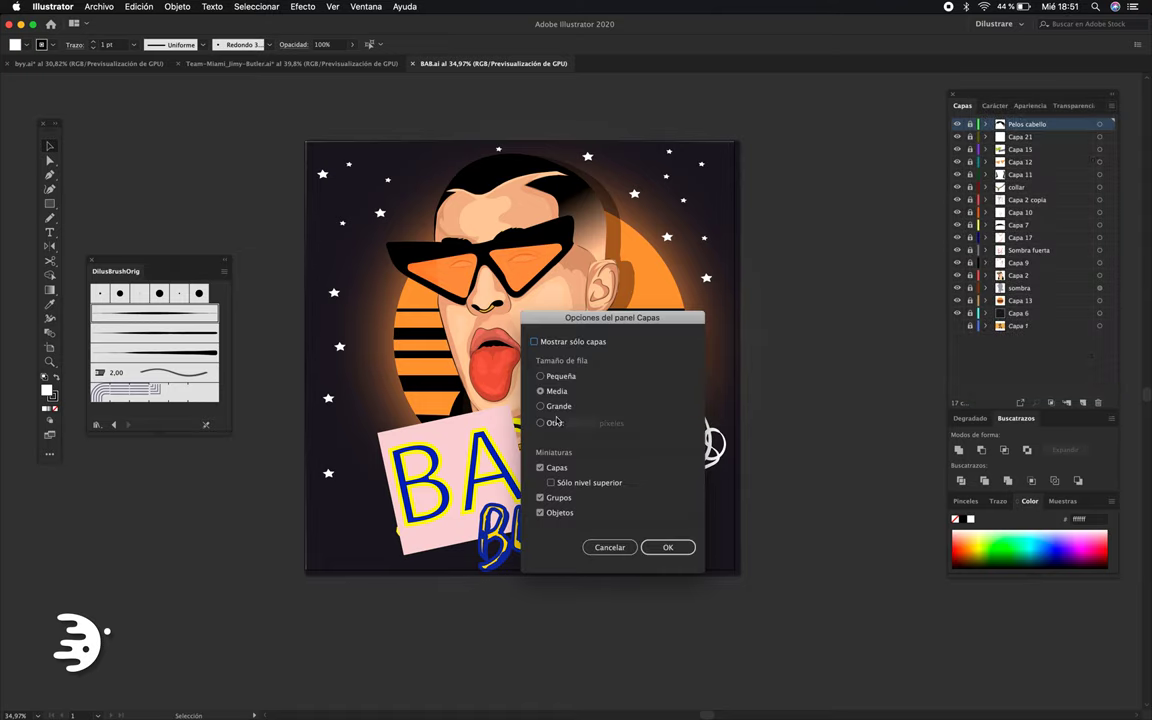
pyautogui.click(552, 423)
pyautogui.press('Return')
# Select the Capa 2 copia linework, then deselect and fit the artboard in view.
pyautogui.scroll(-5, 1048, 255)
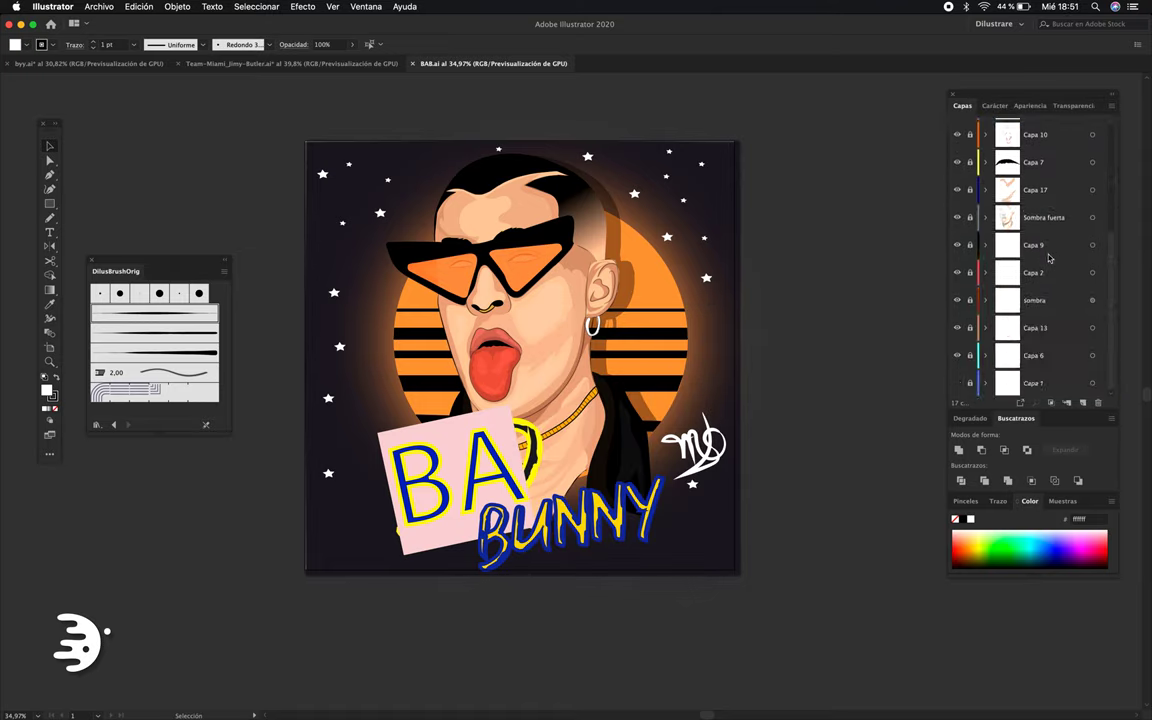
pyautogui.scroll(5, 1043, 272)
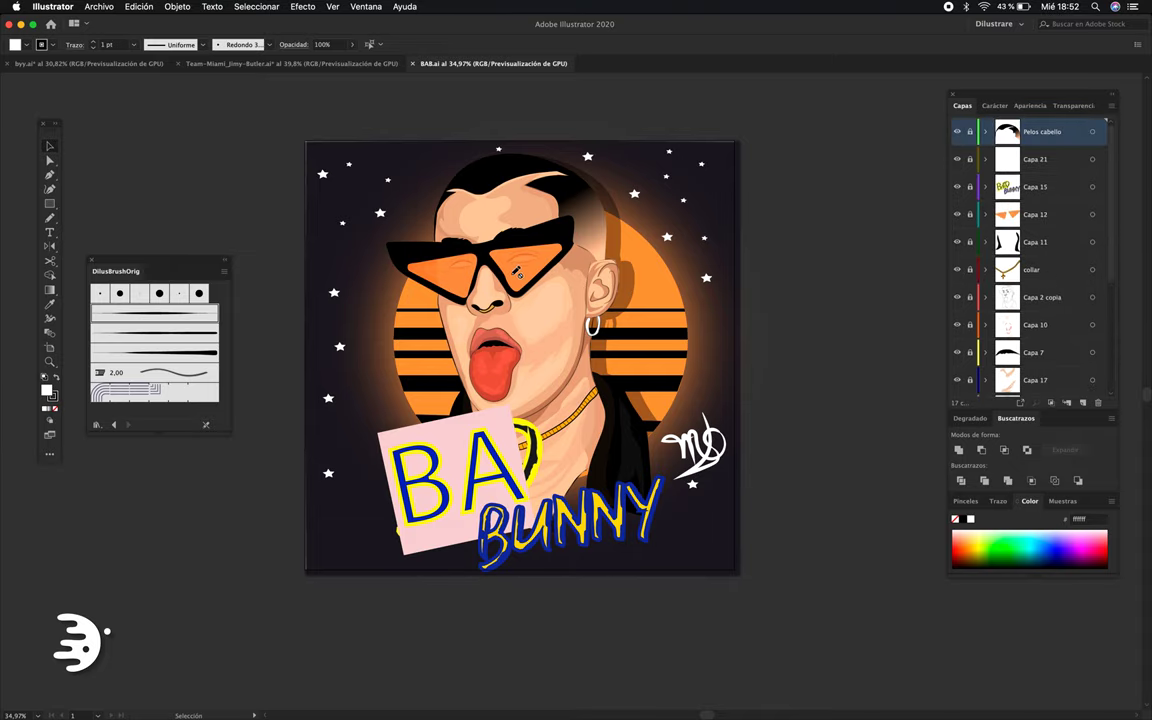
pyautogui.scroll(5, 630, 252)
pyautogui.scroll(5, 630, 252)
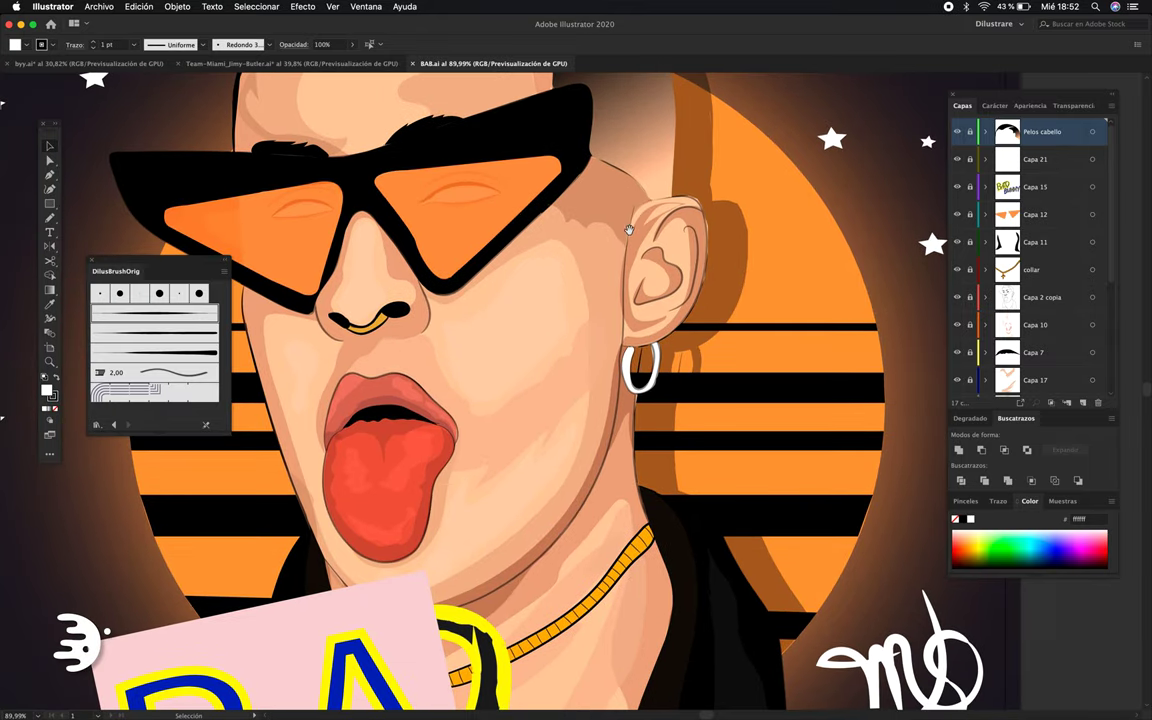
pyautogui.press('c')
pyautogui.press('v')
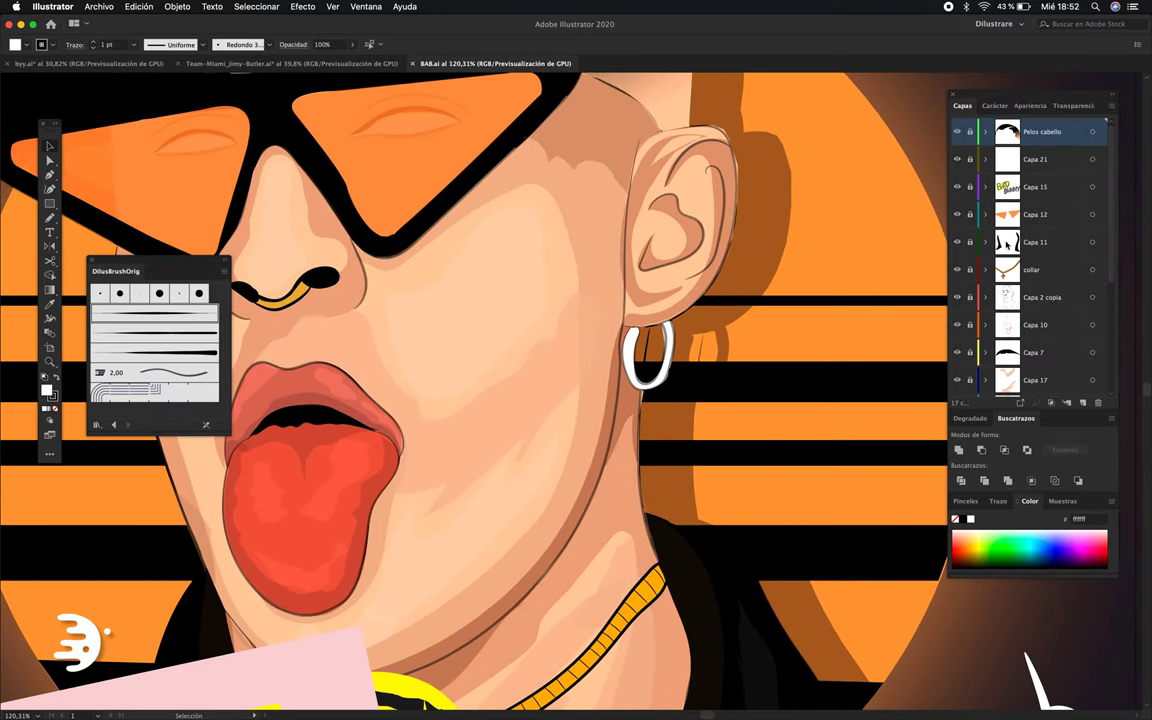
pyautogui.scroll(-4, 968, 270)
pyautogui.scroll(-2, 990, 250)
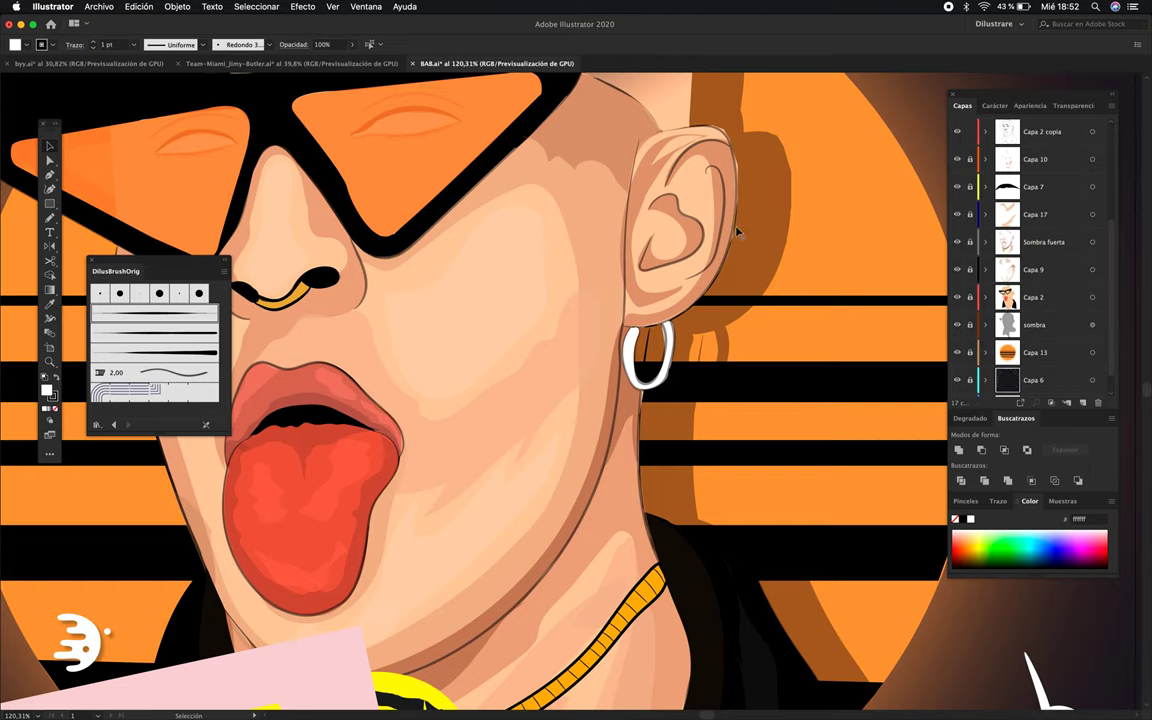
pyautogui.click(405, 130)
pyautogui.press('super+shift+a')
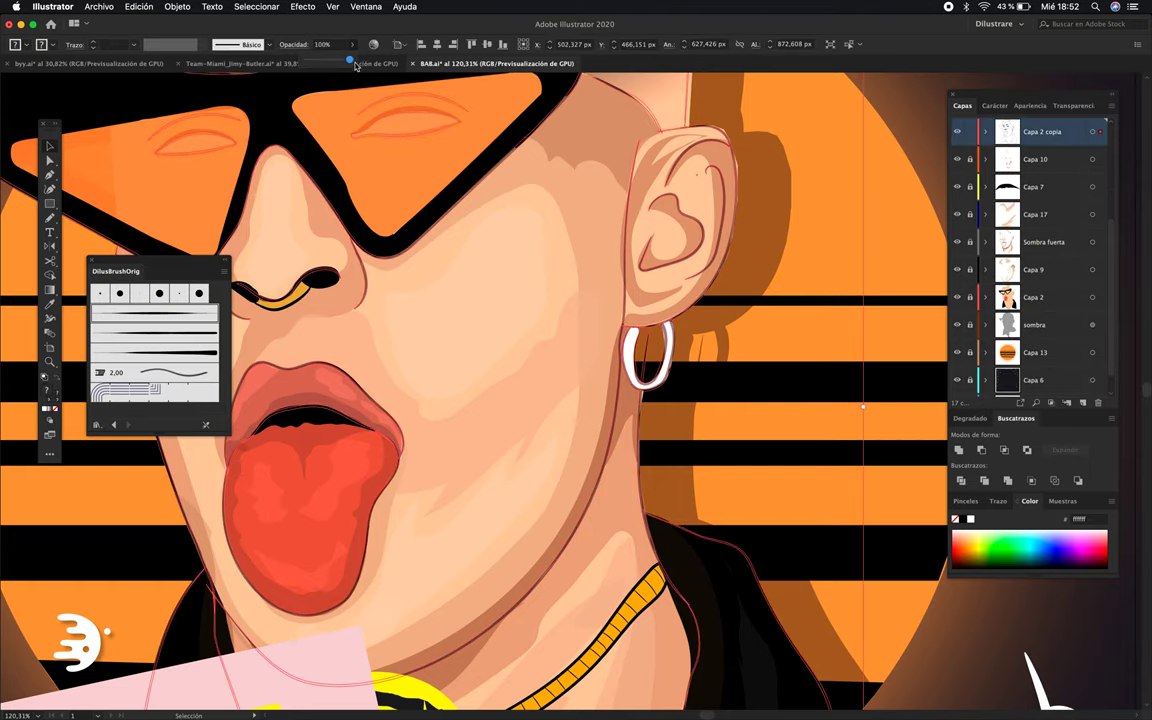
pyautogui.press('super+0')
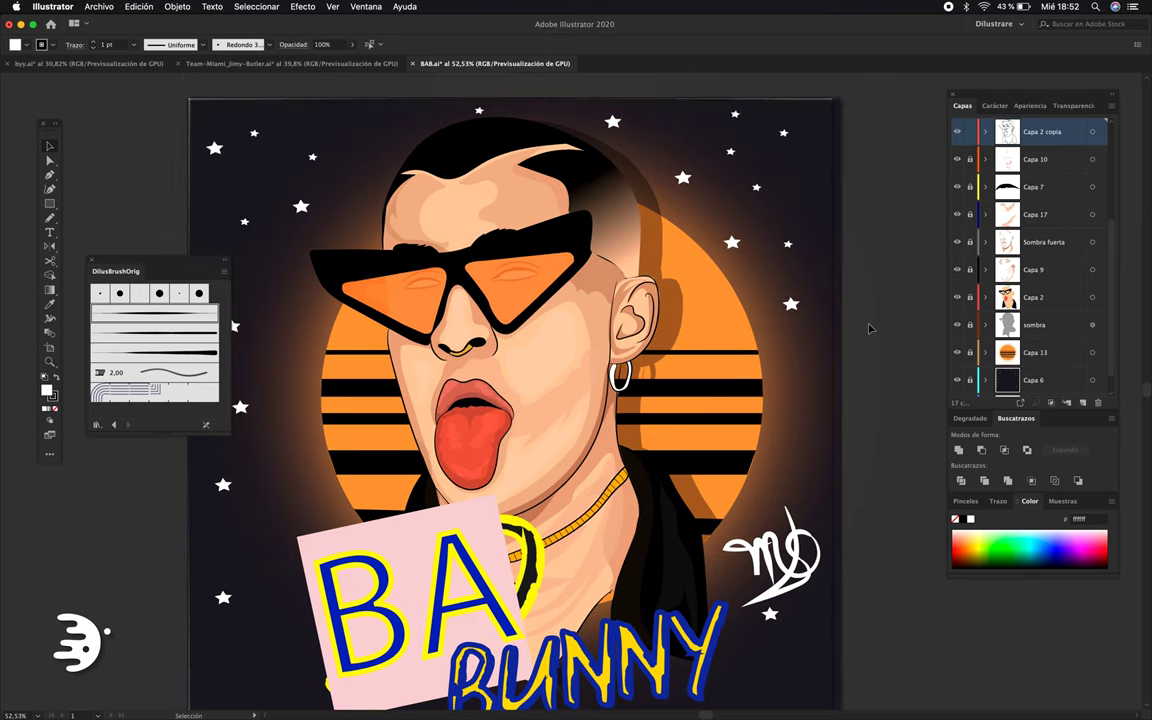
pyautogui.scroll(-1, 869, 328)
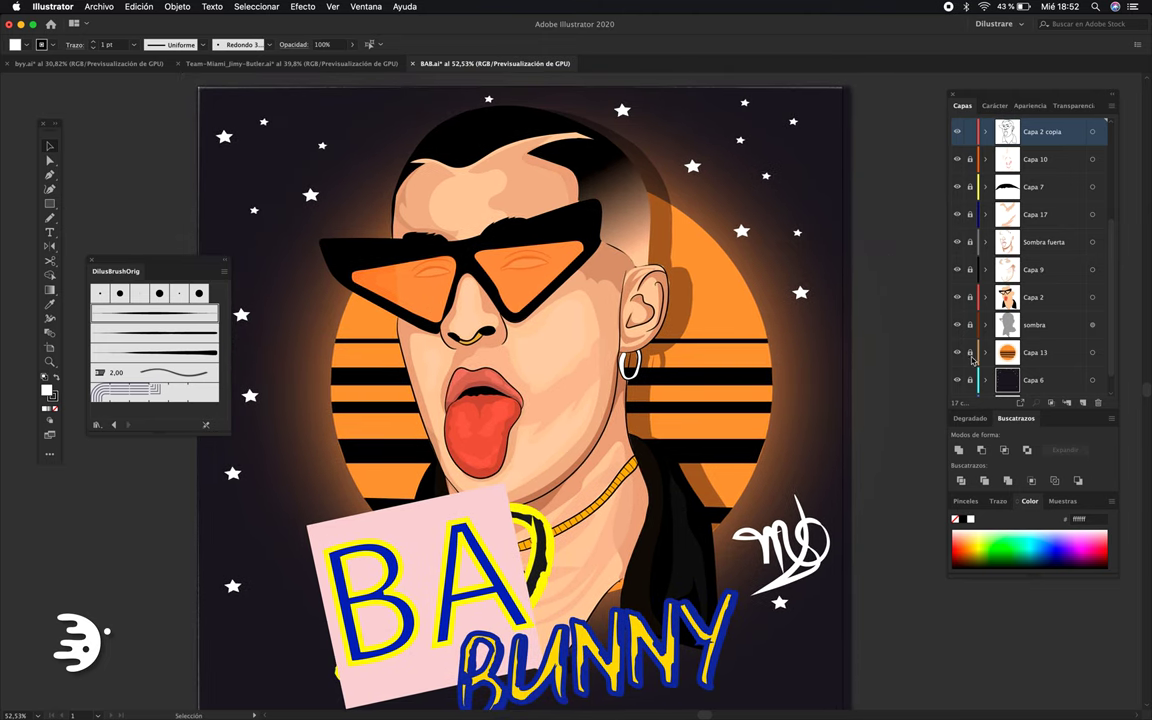
pyautogui.scroll(-1, 968, 357)
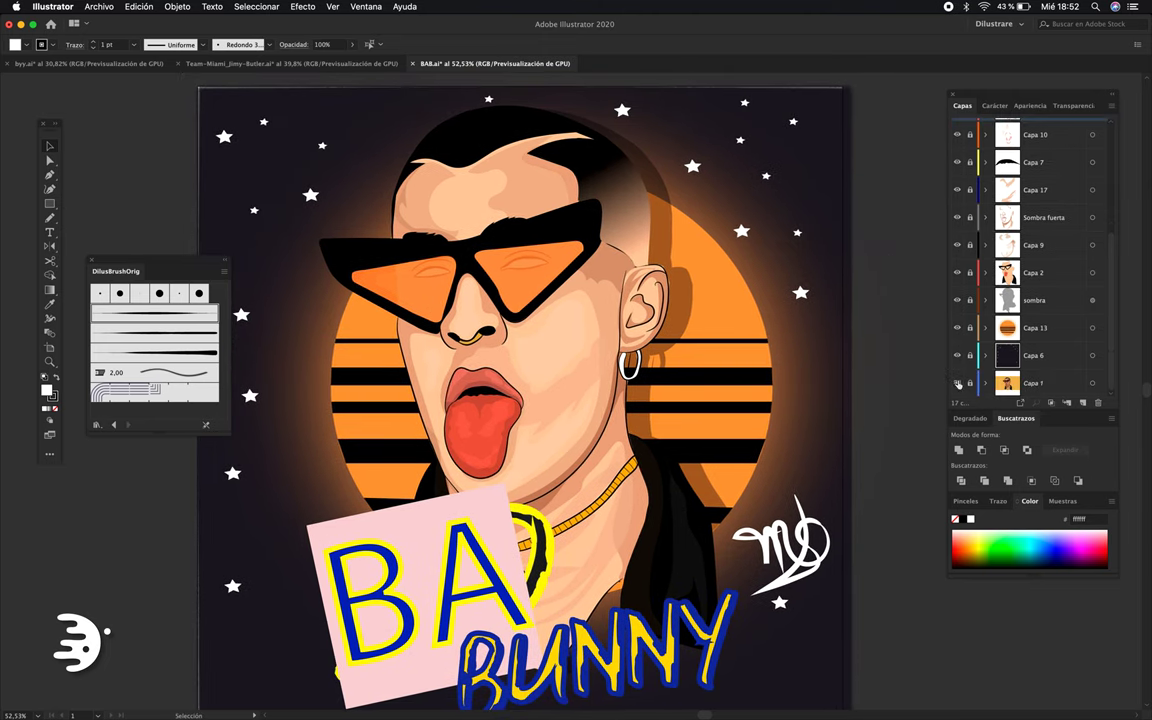
# Show the Capa 1 reference photo layer and hide Capa 13 and Capa 6.
pyautogui.click(957, 383)
pyautogui.moveTo(957, 355); pyautogui.dragTo(957, 327)
pyautogui.hscroll(5, 920, 342)
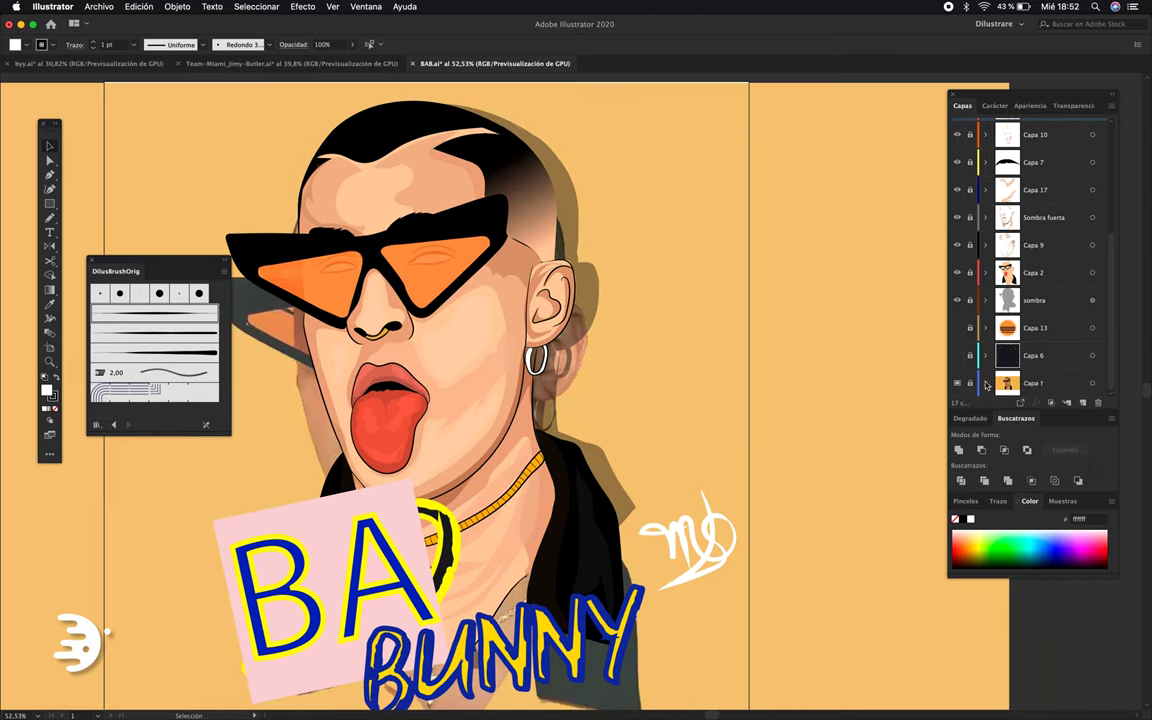
pyautogui.click(718, 365)
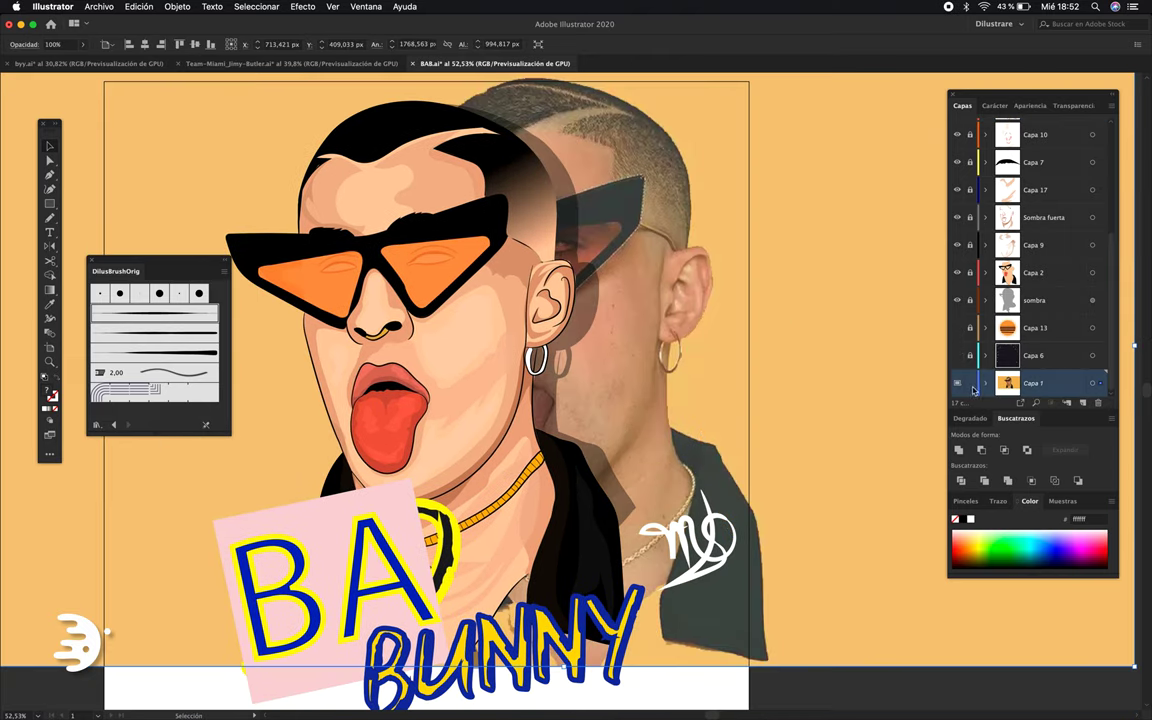
pyautogui.click(970, 384)
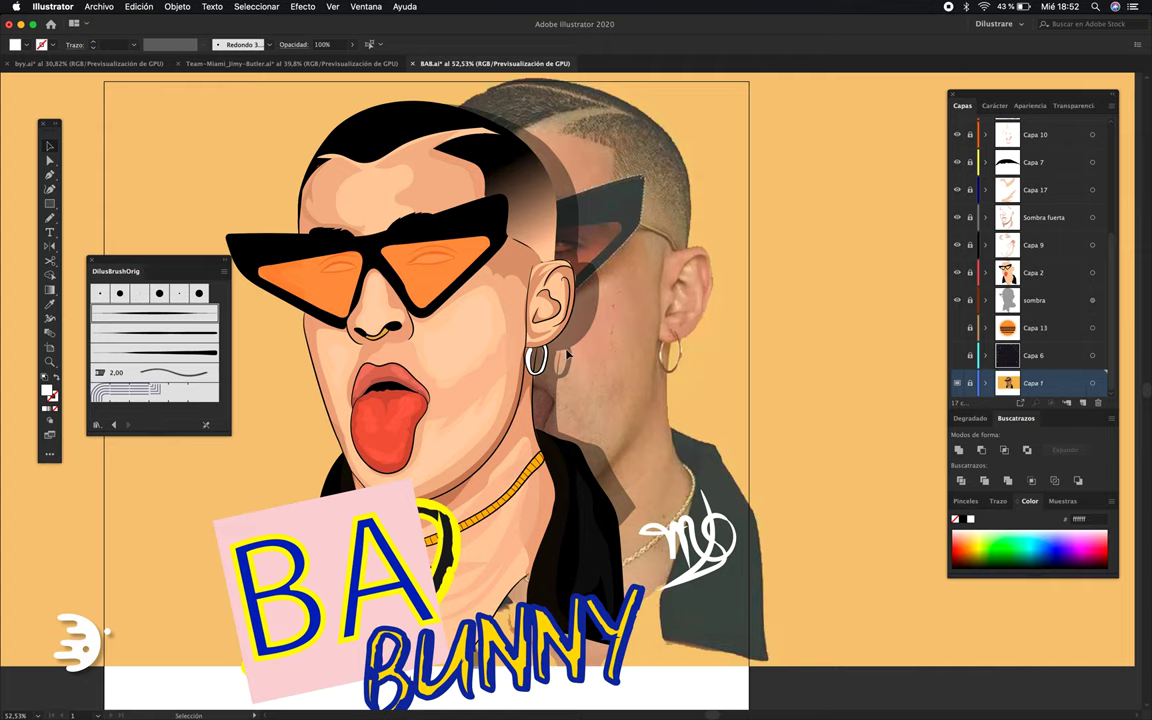
# Zoom in on the reference photo's ear with the Paintbrush (B) active.
pyautogui.scroll(2, 551, 318)
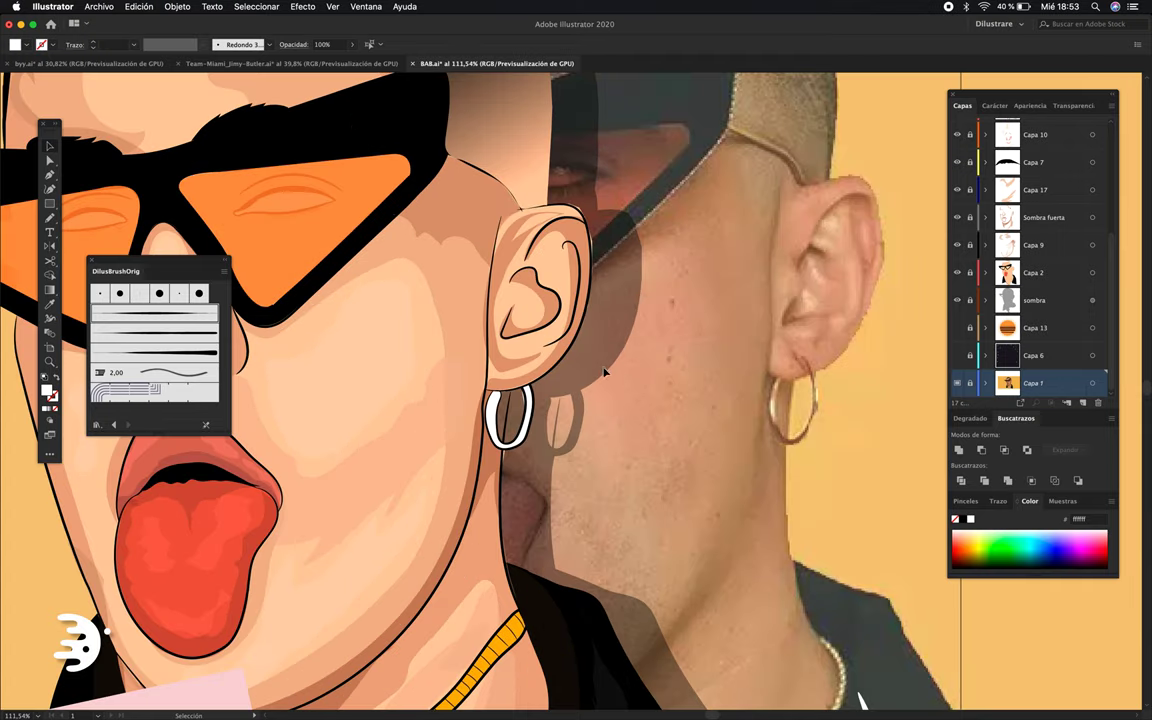
pyautogui.scroll(1, 599, 379)
pyautogui.scroll(1, 599, 380)
pyautogui.scroll(1, 584, 368)
pyautogui.scroll(2, 489, 402)
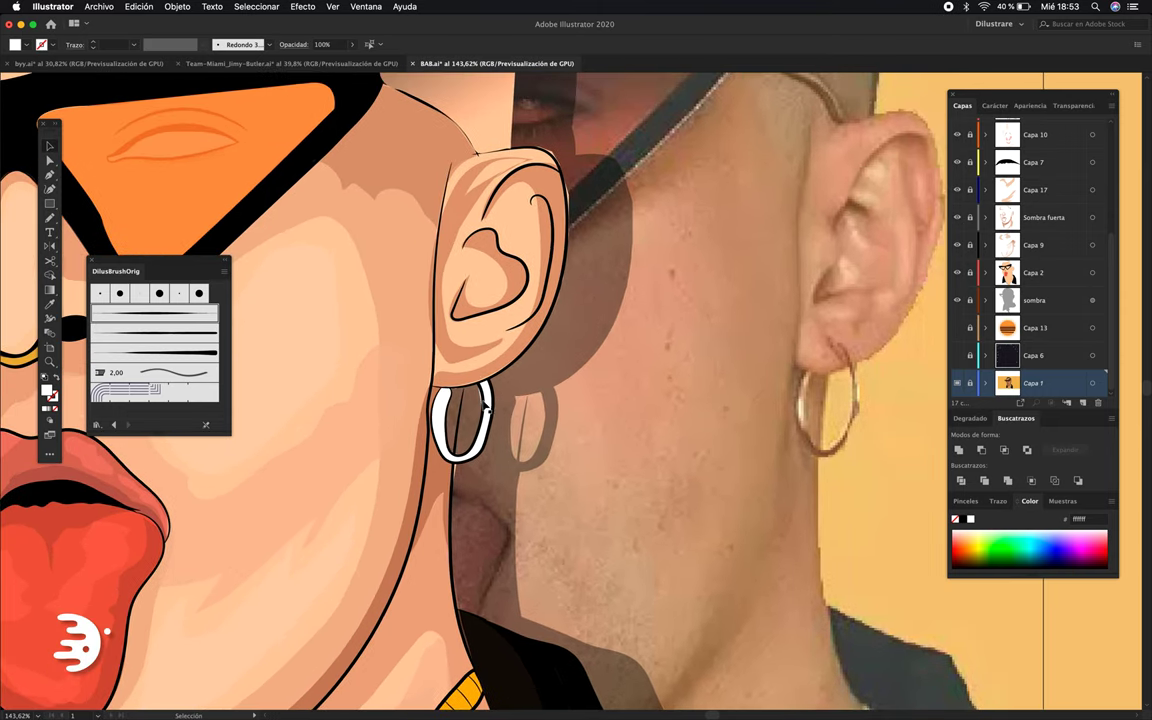
pyautogui.press('b')
pyautogui.scroll(1, 490, 400)
pyautogui.scroll(1, 520, 330)
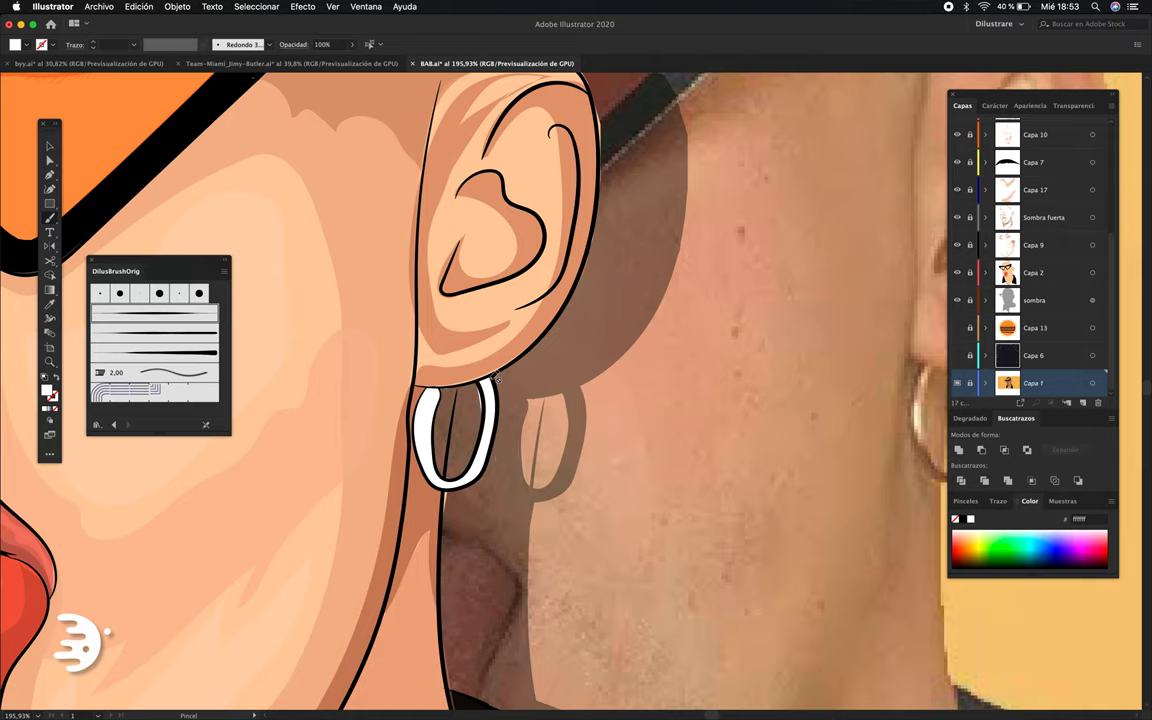
pyautogui.moveTo(786, 407); pyautogui.dragTo(669, 424)
pyautogui.scroll(-1, 613, 413)
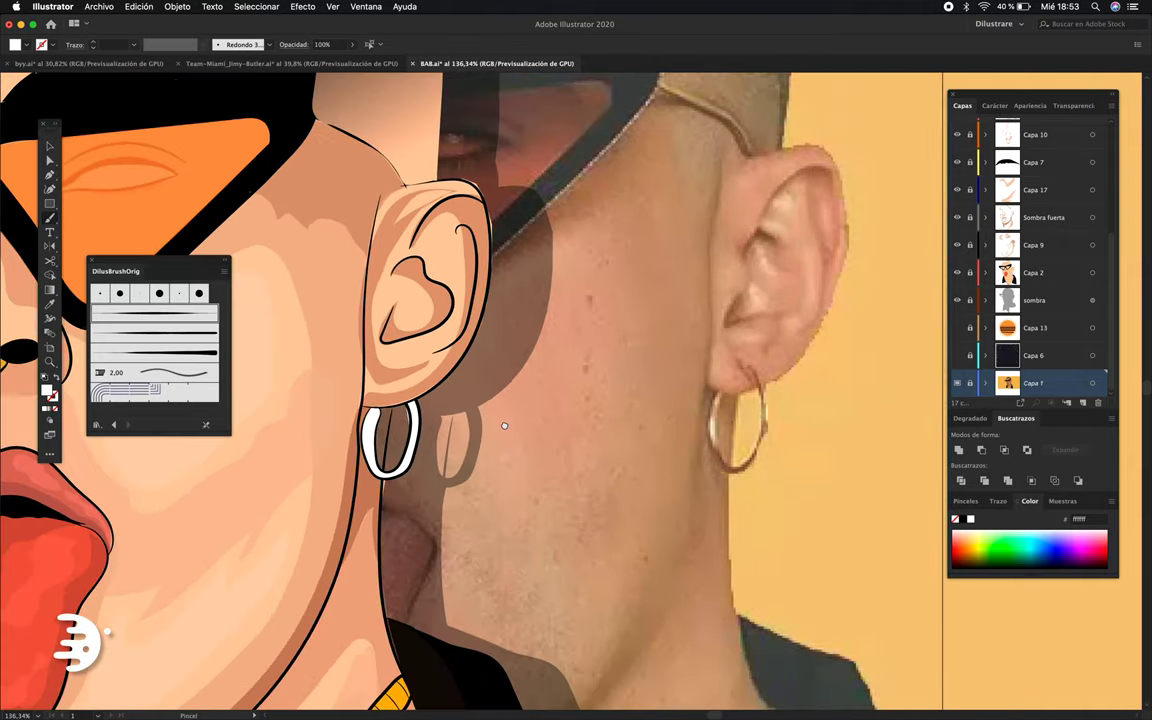
pyautogui.scroll(-1, 613, 413)
pyautogui.scroll(-2, 613, 413)
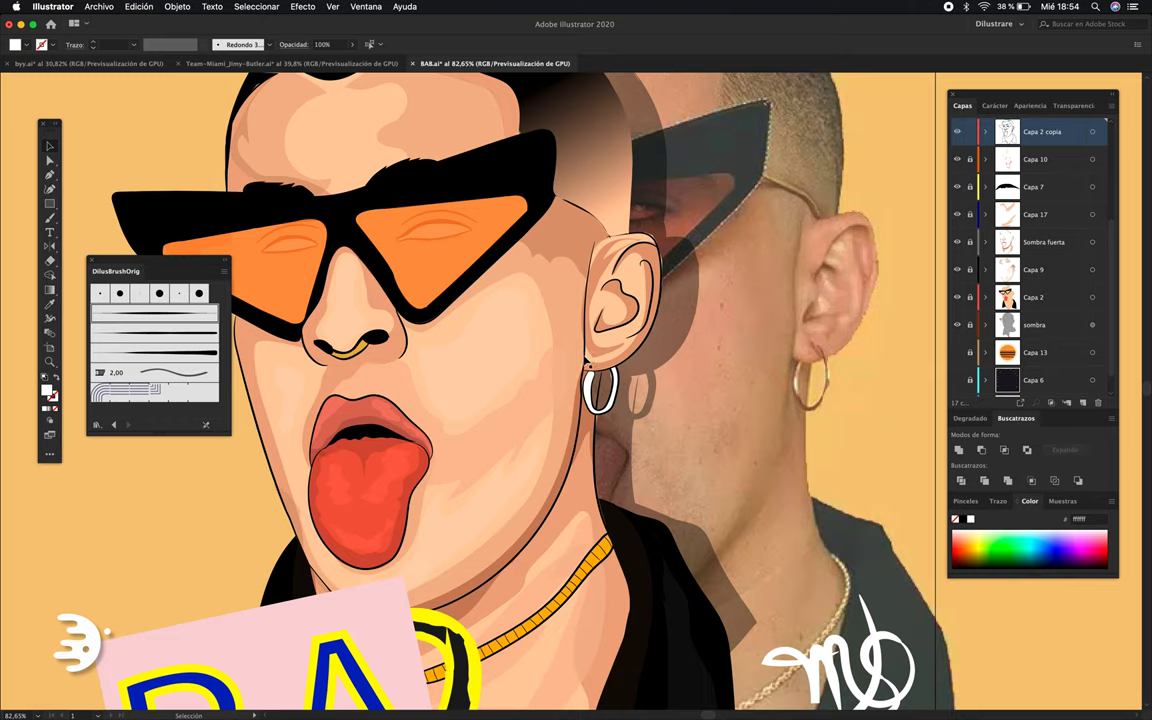
# Delete the stray black outline segment beside the earring.
pyautogui.keyDown('alt'); pyautogui.scroll(5, 591, 326); pyautogui.keyUp('alt')
pyautogui.keyDown('alt'); pyautogui.scroll(3, 580, 360); pyautogui.keyUp('alt')
pyautogui.hotkey('shift', 'e')
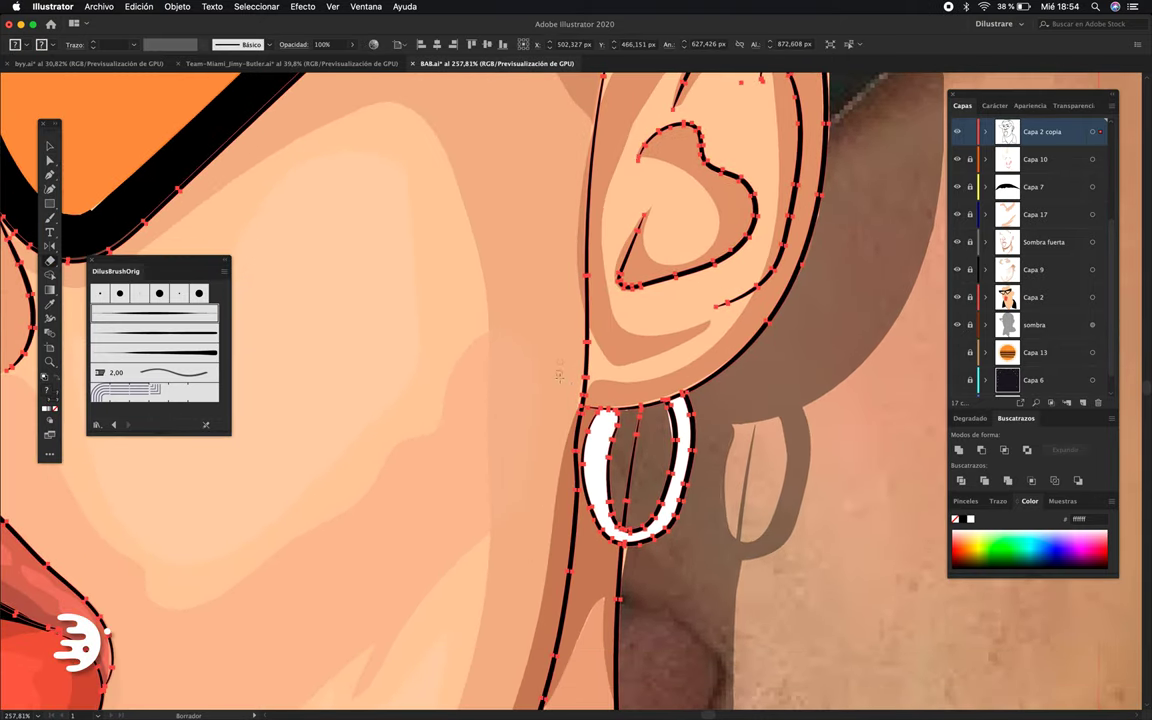
pyautogui.press('v')
pyautogui.click(630, 329)
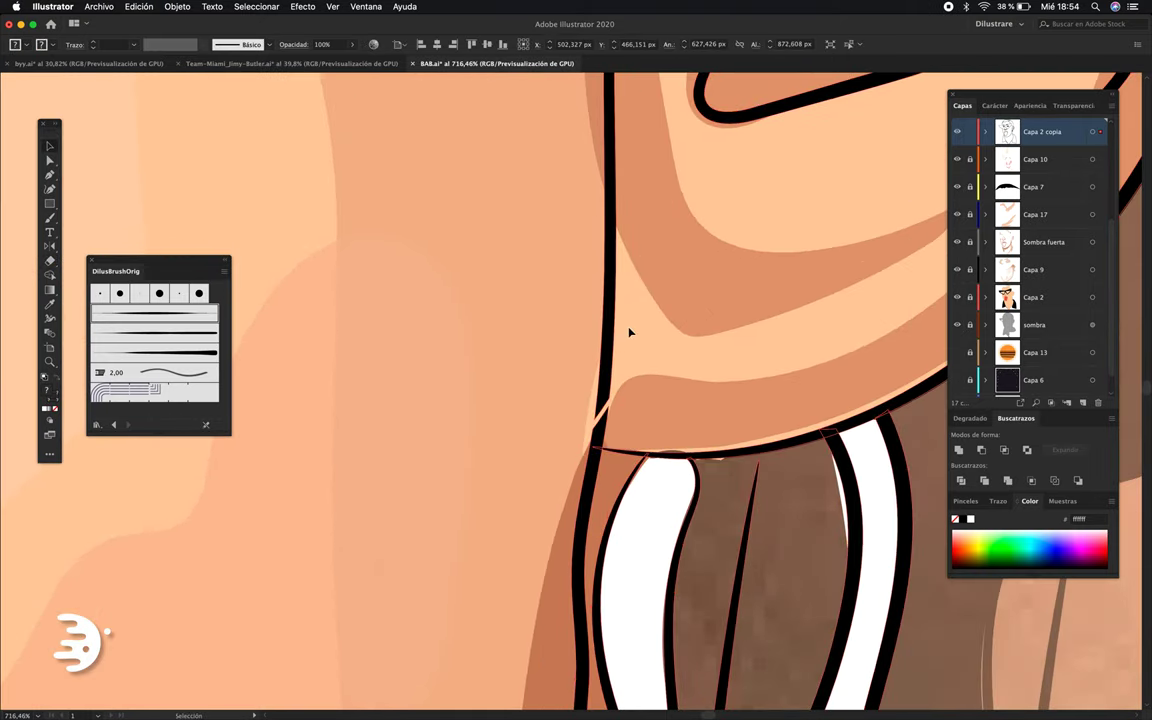
pyautogui.click(608, 335)
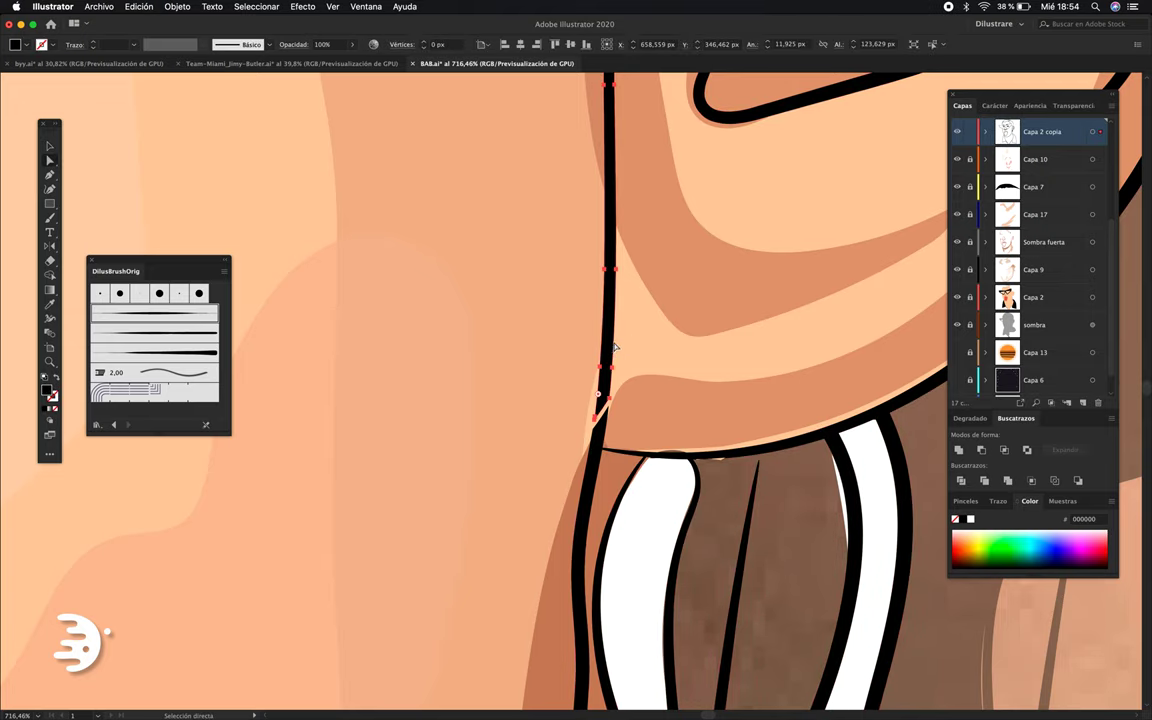
pyautogui.press('Delete')
# Zoom out and select the reference photo layer Capa 1.
pyautogui.keyDown('alt'); pyautogui.scroll(-3, 615, 369); pyautogui.keyUp('alt')
pyautogui.keyDown('alt'); pyautogui.scroll(-3, 617, 368); pyautogui.keyUp('alt')
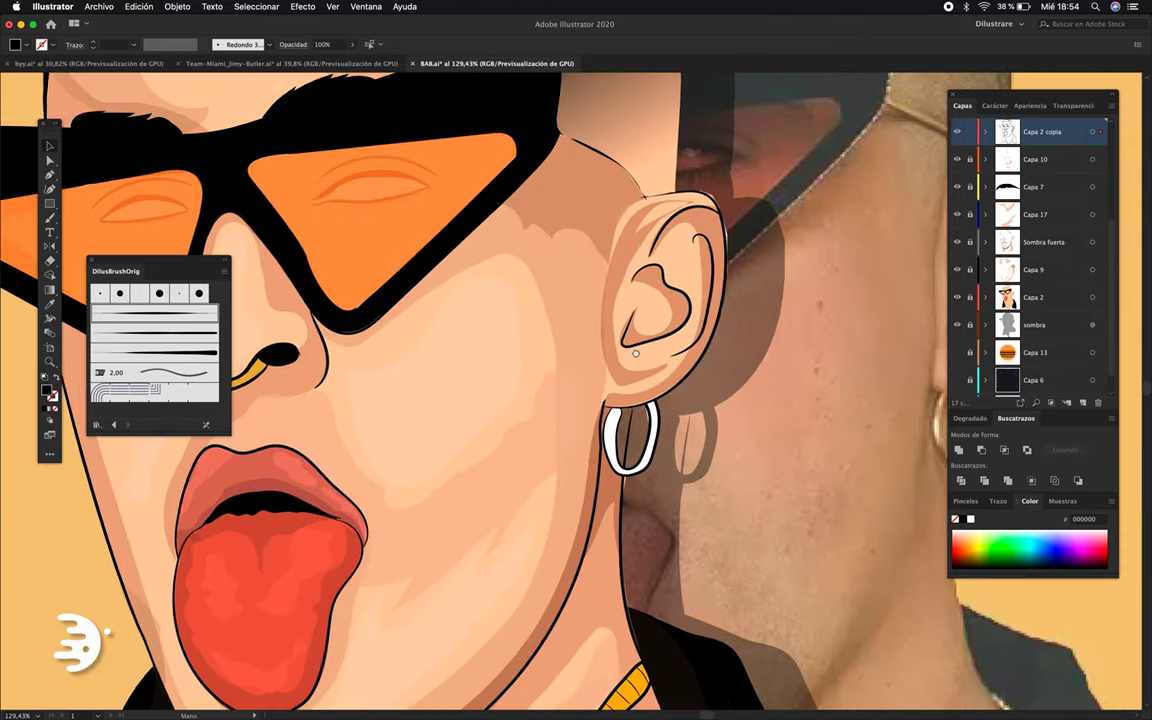
pyautogui.keyDown('alt'); pyautogui.scroll(-2, 625, 345); pyautogui.keyUp('alt')
pyautogui.keyDown('alt'); pyautogui.scroll(-1, 637, 316); pyautogui.keyUp('alt')
pyautogui.keyDown('alt'); pyautogui.scroll(-1, 645, 318); pyautogui.keyUp('alt')
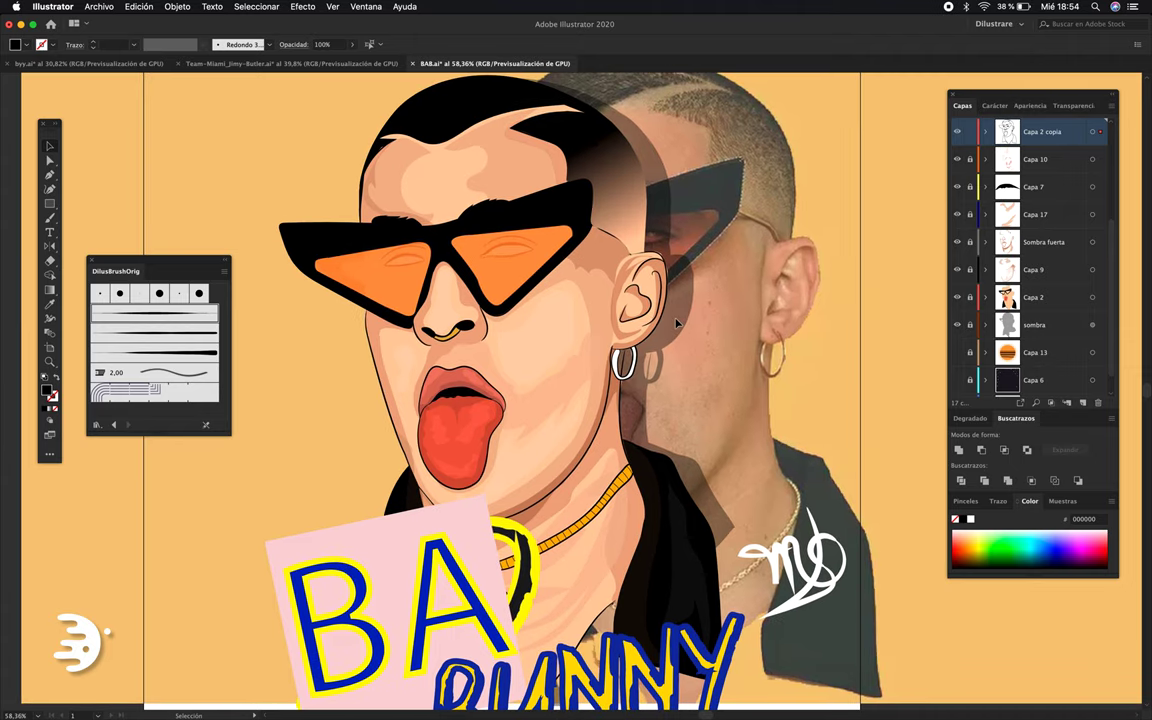
pyautogui.moveTo(625, 422); pyautogui.dragTo(611, 367)
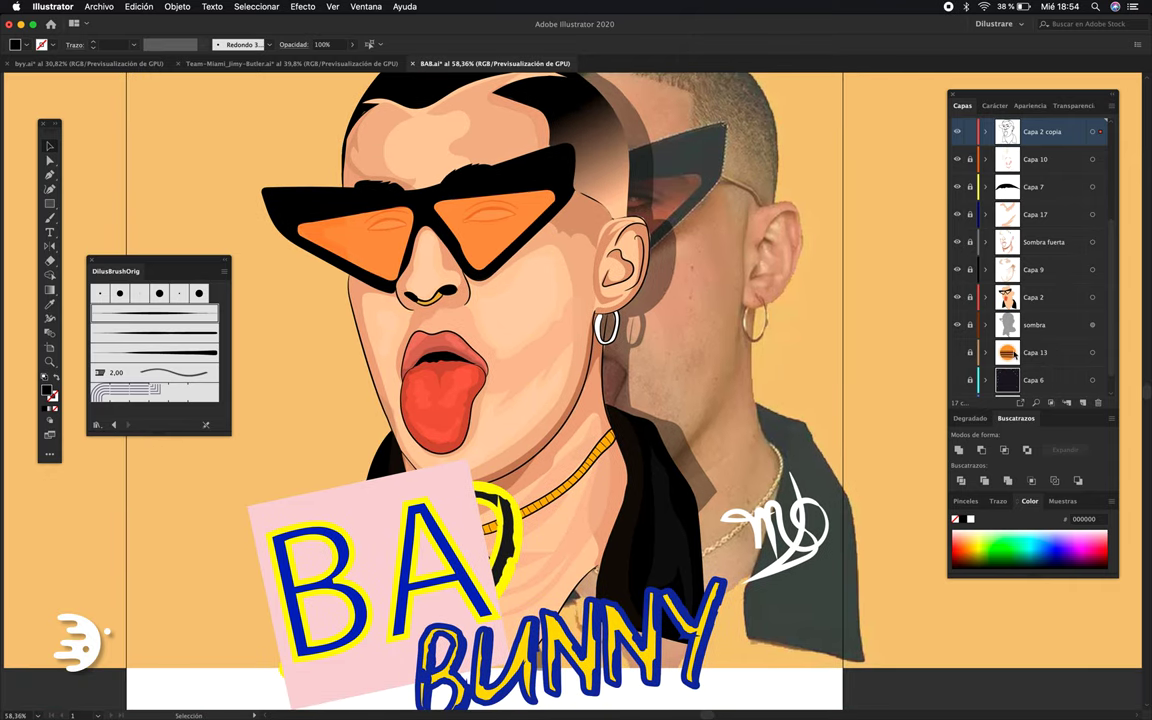
pyautogui.scroll(-1, 1007, 343)
pyautogui.click(955, 388)
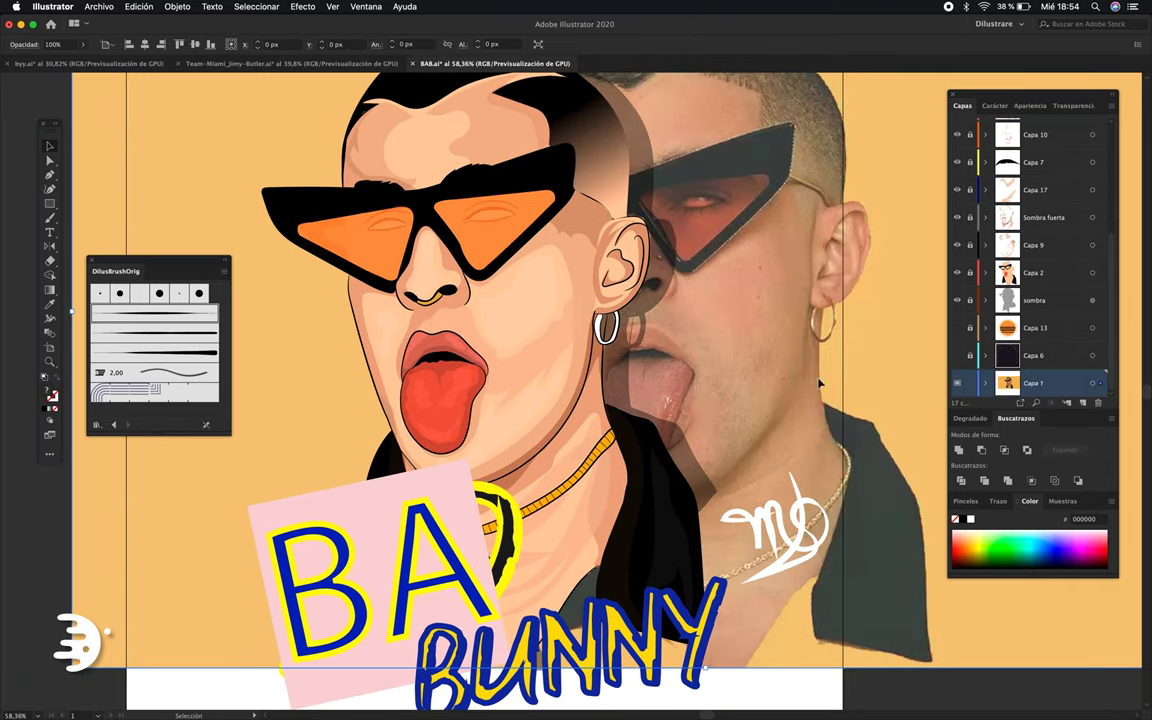
pyautogui.hscroll(-1, 800, 383)
pyautogui.scroll(1, 800, 383)
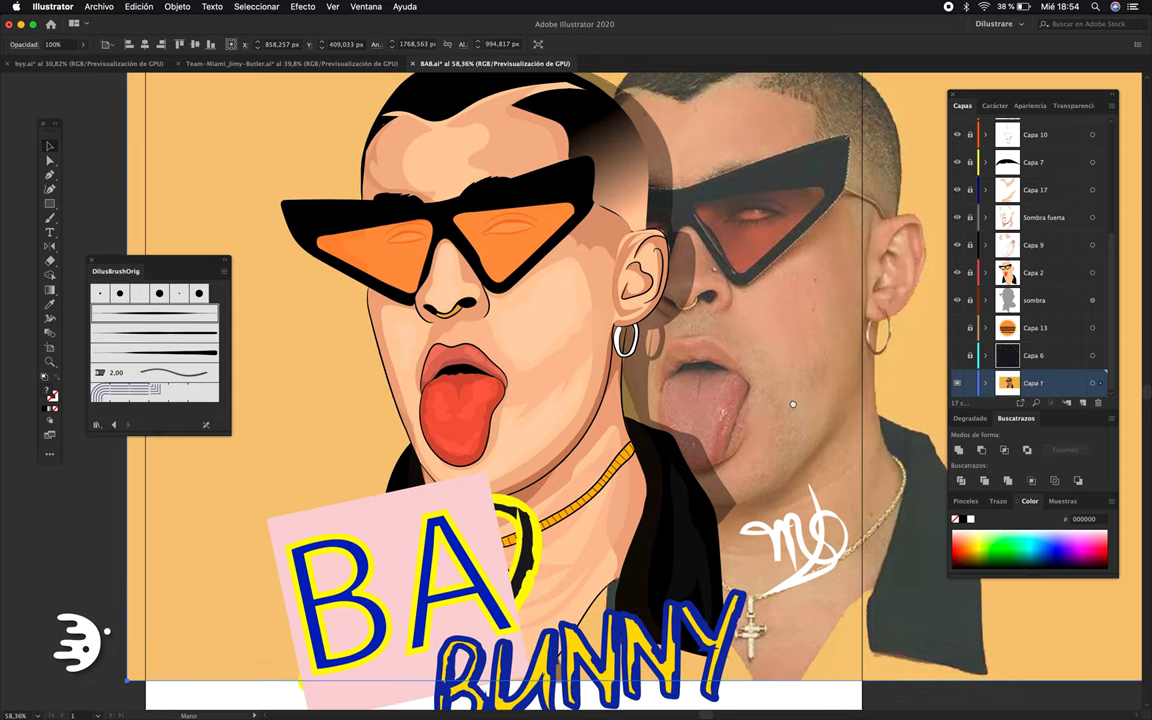
# Pick the Paintbrush and add a new empty layer, Capa 18, for the lip line.
pyautogui.scroll(-1, 510, 392)
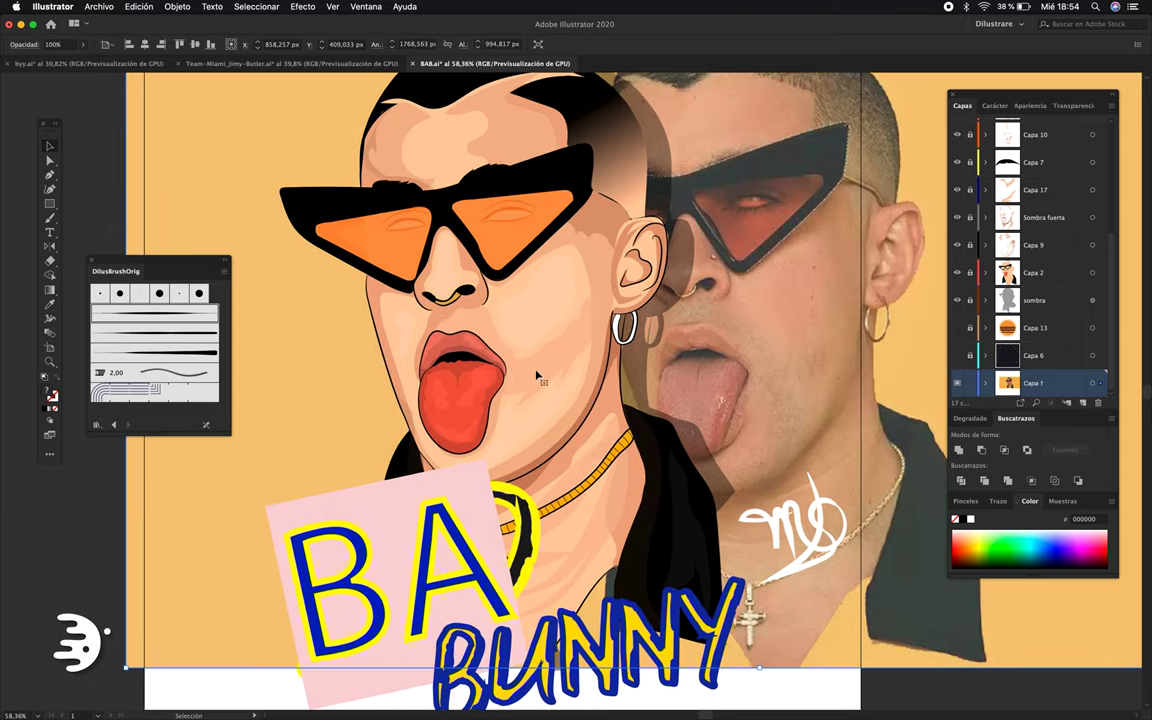
pyautogui.scroll(3, 515, 385)
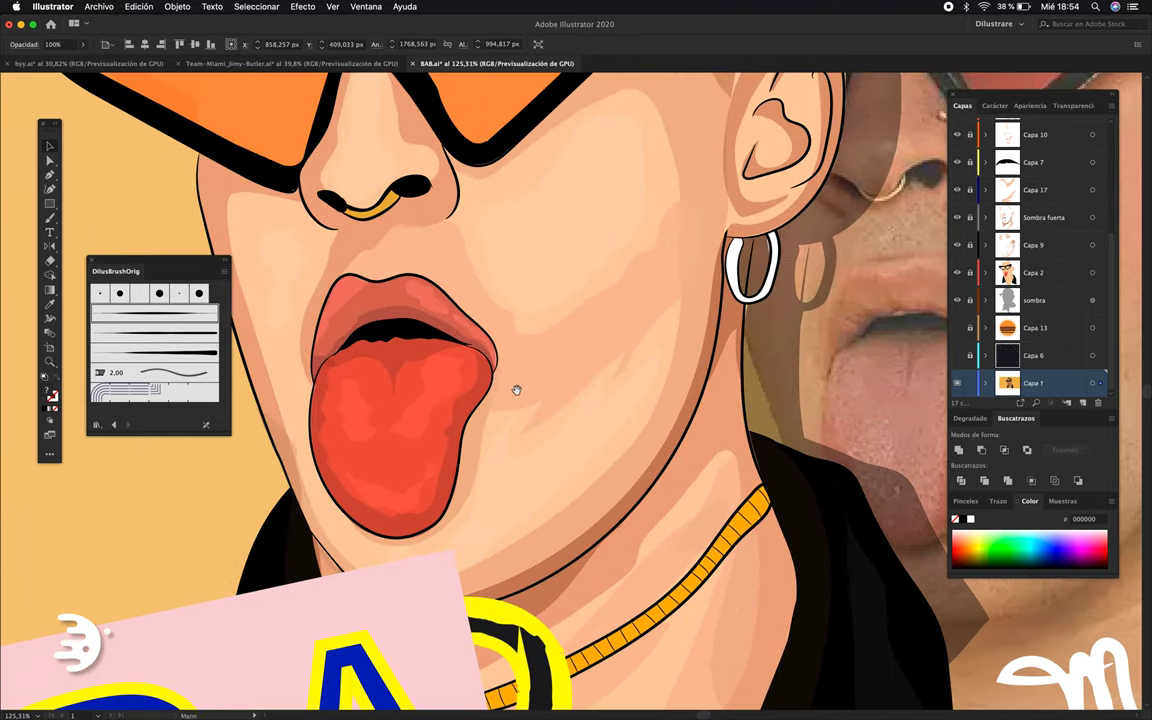
pyautogui.scroll(3, 515, 385)
pyautogui.scroll(-3, 532, 385)
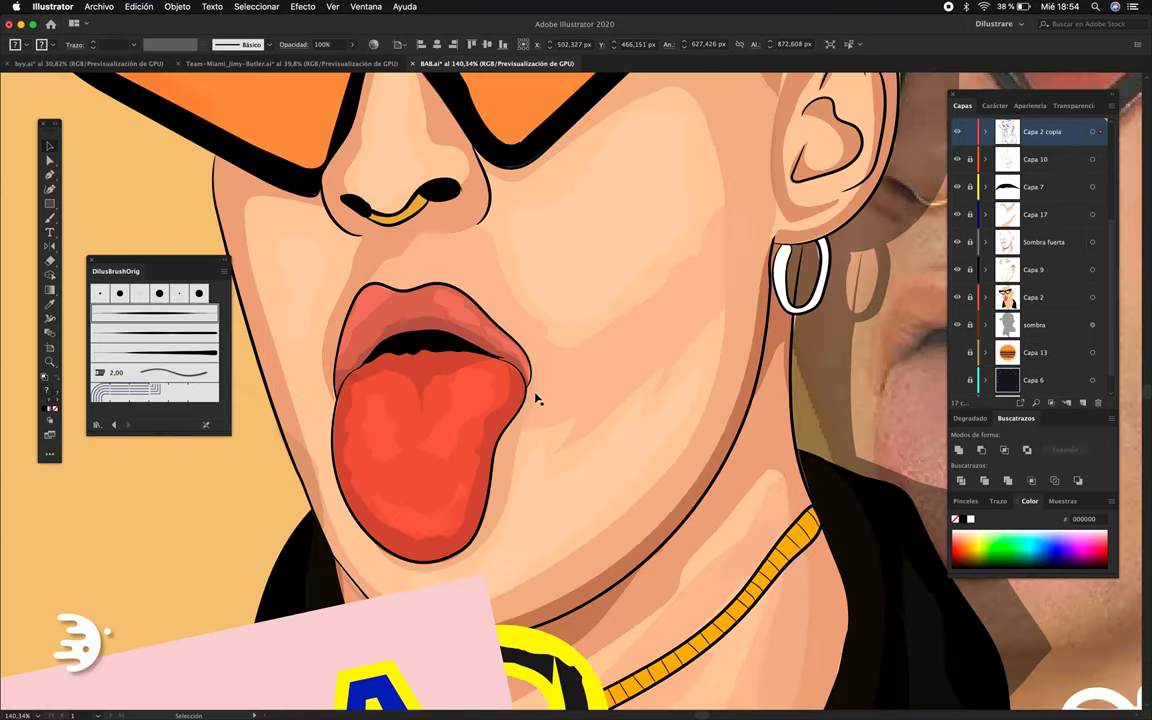
pyautogui.scroll(-1, 520, 385)
pyautogui.scroll(2, 470, 380)
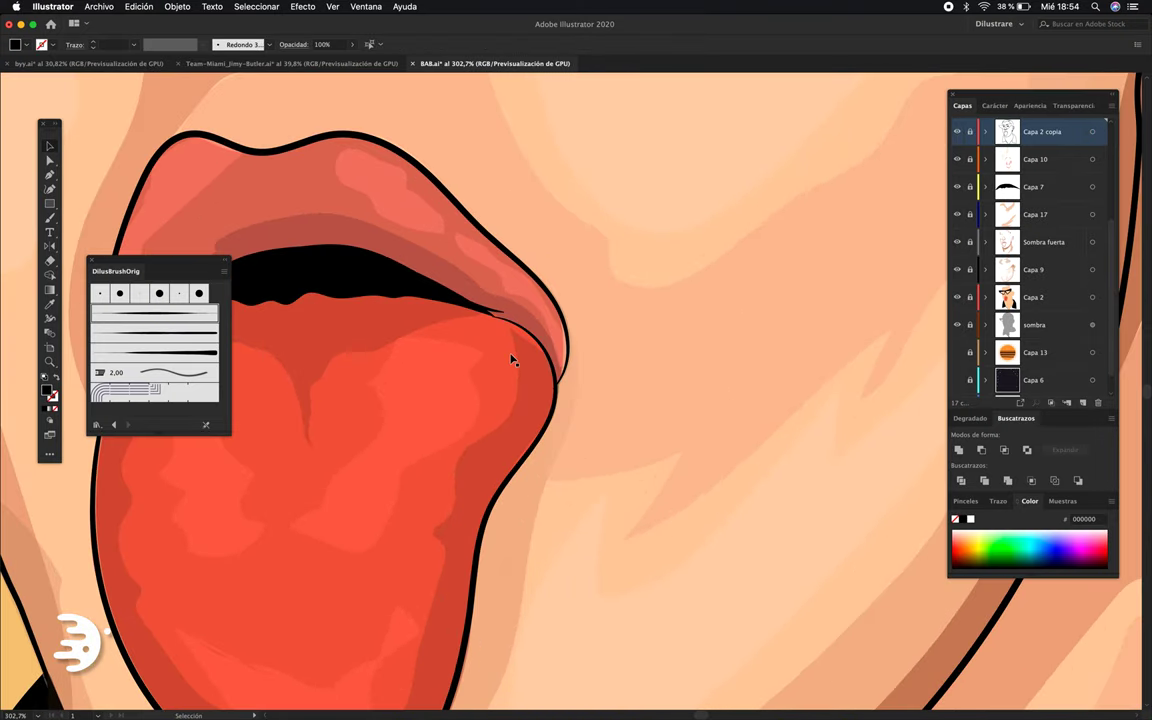
pyautogui.scroll(1, 512, 357)
pyautogui.press('b')
pyautogui.click(1067, 402)
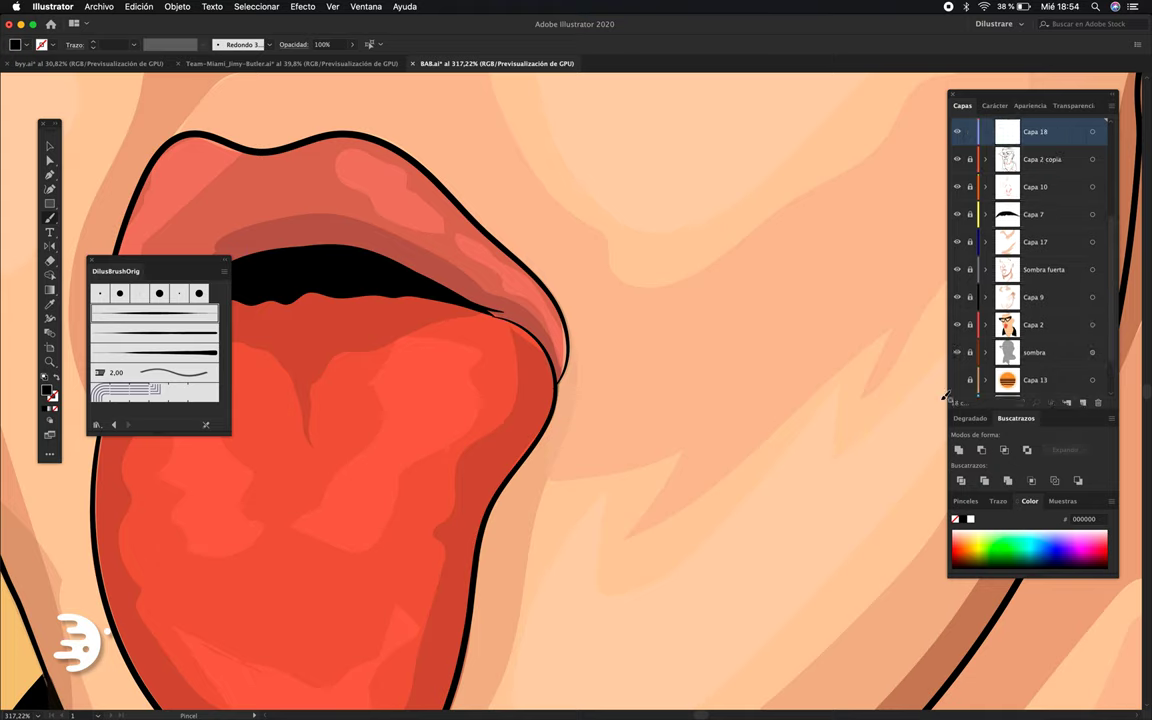
# Paint a thick black stroke along the lip's right edge above the tongue.
pyautogui.moveTo(553, 408); pyautogui.dragTo(466, 293)
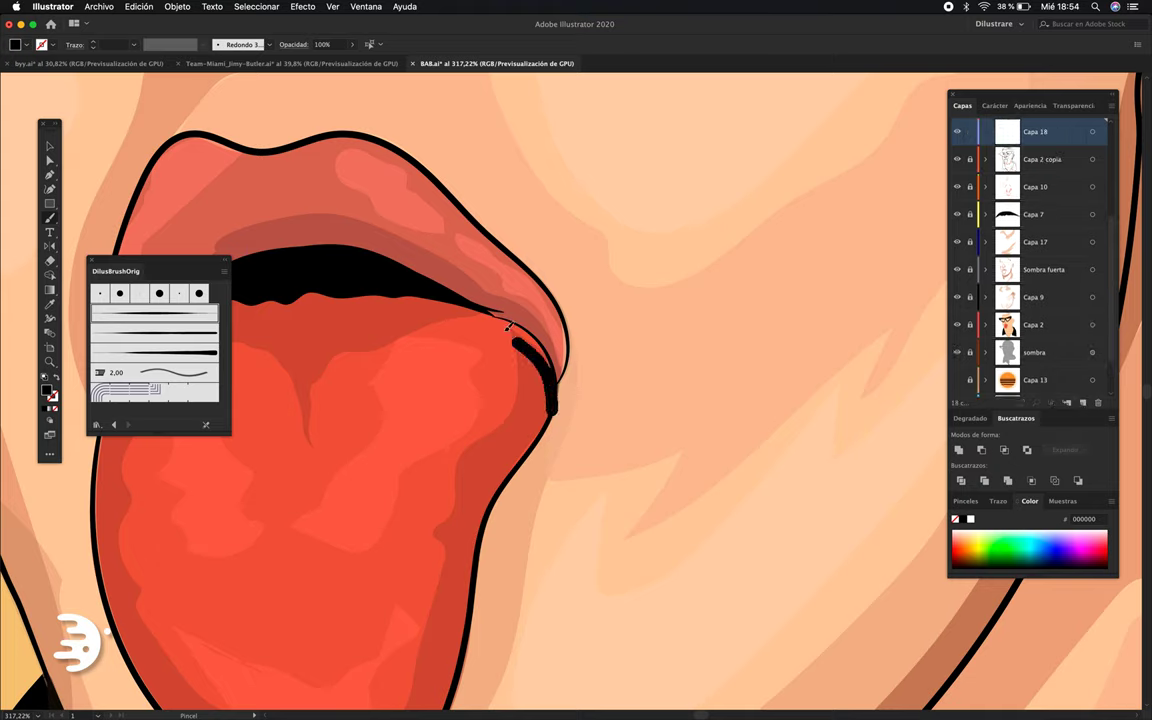
pyautogui.hotkey('ctrl', 'z')
pyautogui.moveTo(560, 395); pyautogui.dragTo(468, 292)
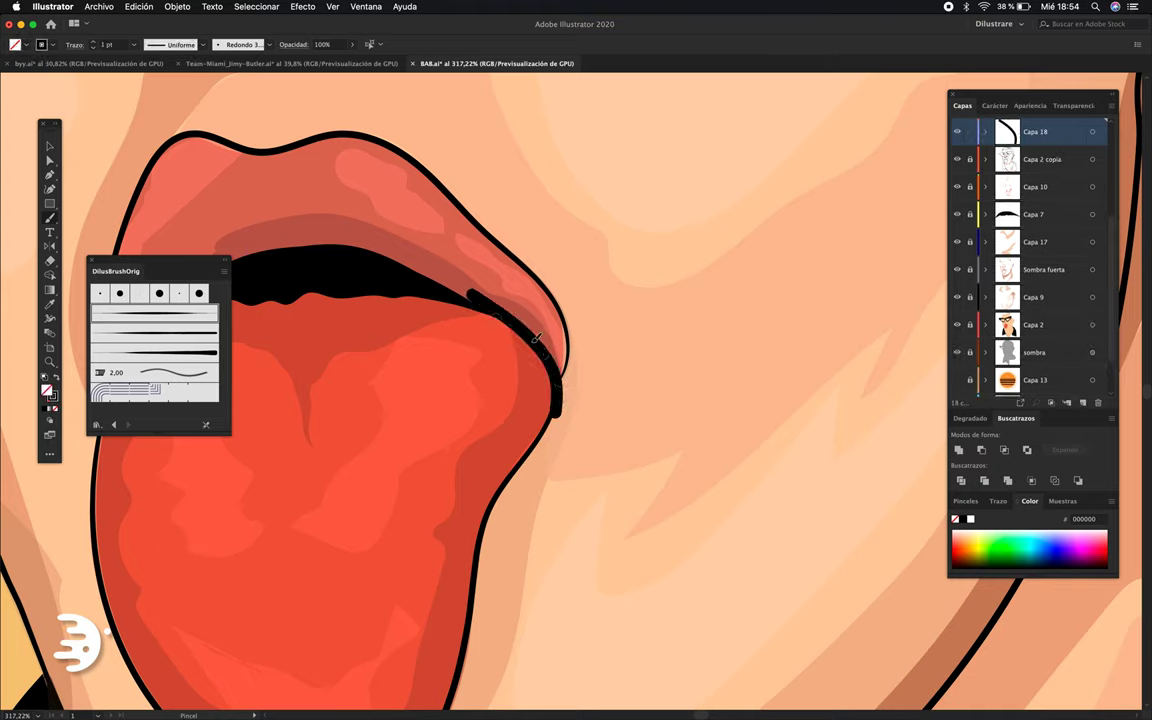
pyautogui.moveTo(552, 425); pyautogui.dragTo(505, 318)
pyautogui.scroll(-5, 496, 342)
pyautogui.scroll(3, 527, 327)
pyautogui.scroll(2, 537, 352)
pyautogui.scroll(2, 535, 353)
pyautogui.moveTo(545, 311); pyautogui.dragTo(535, 410)
pyautogui.scroll(-5, 540, 400)
pyautogui.scroll(-2, 628, 428)
pyautogui.scroll(2, 780, 380)
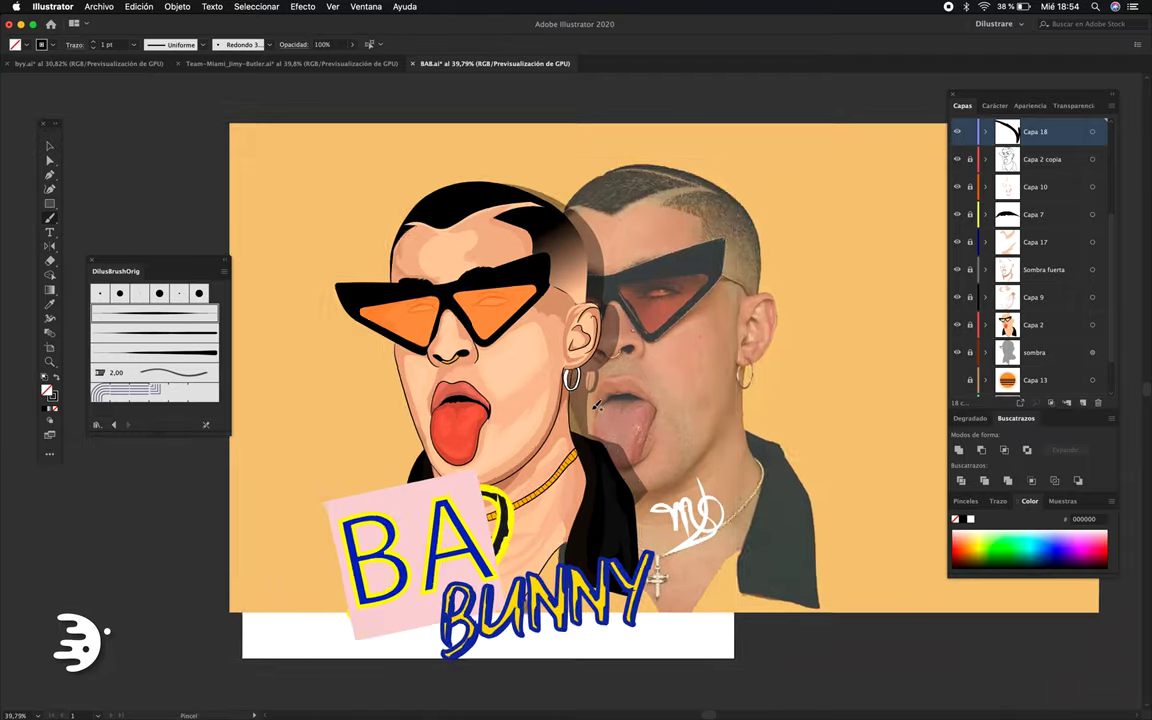
pyautogui.scroll(1, 900, 330)
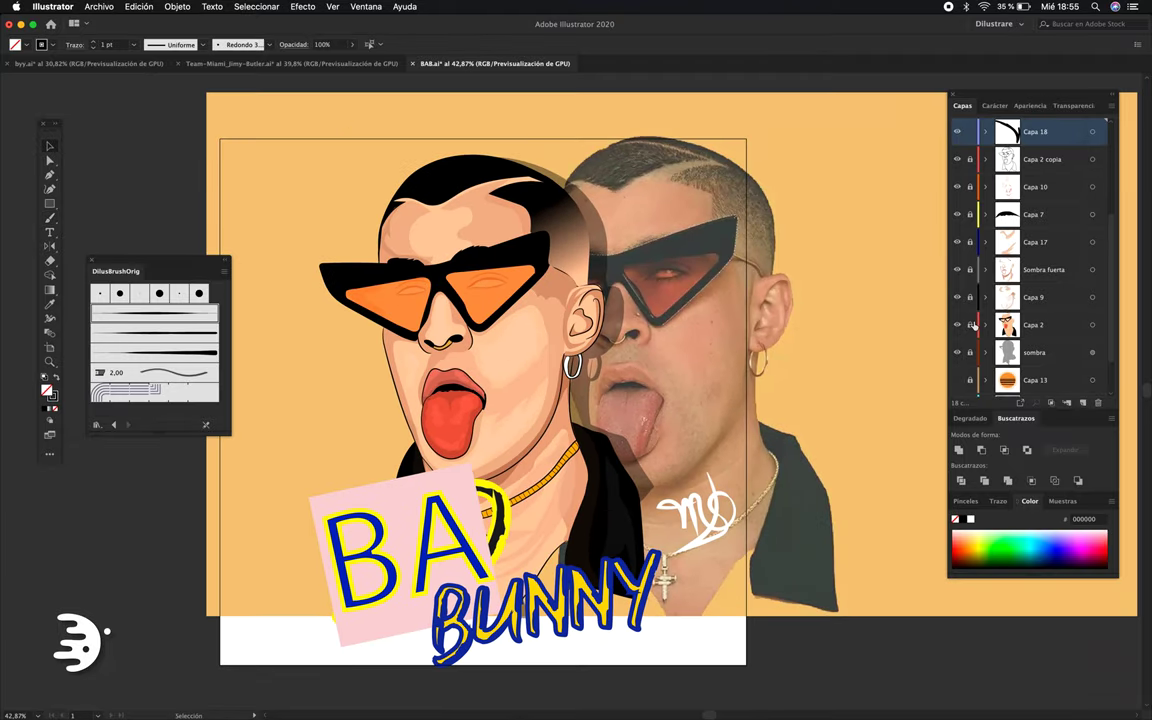
# Hide Capa 1's orange backdrop and reference photo, then select the face skin artwork.
pyautogui.scroll(-2, 975, 330)
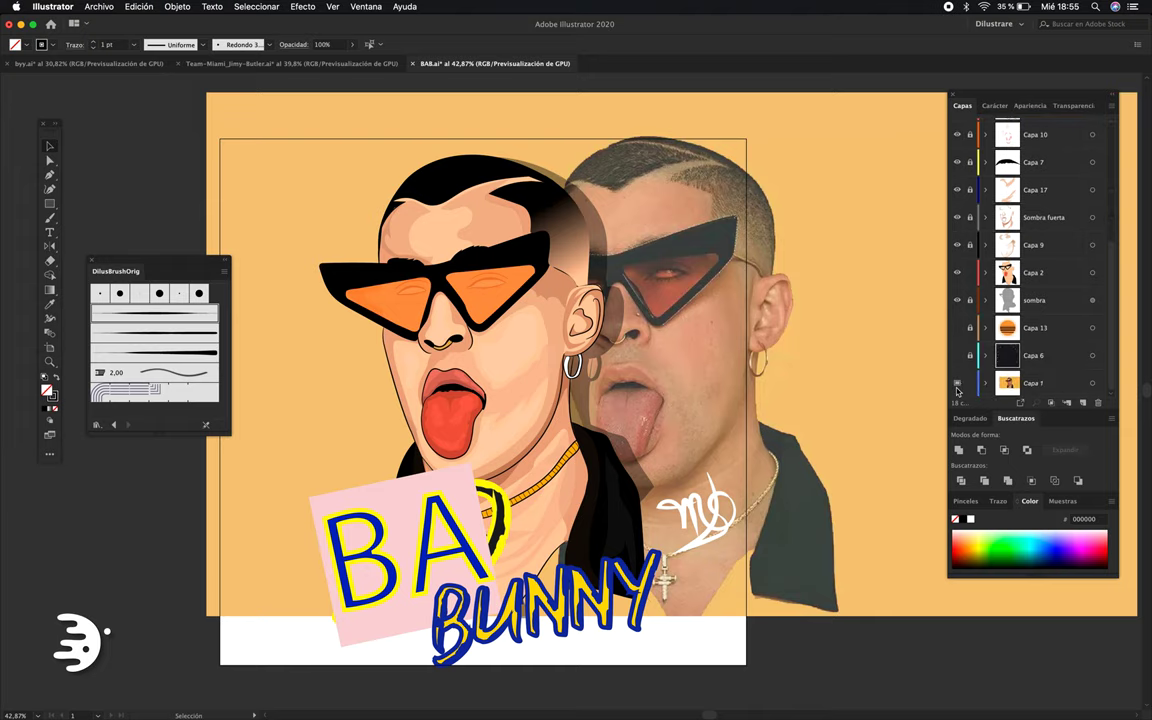
pyautogui.click(958, 384)
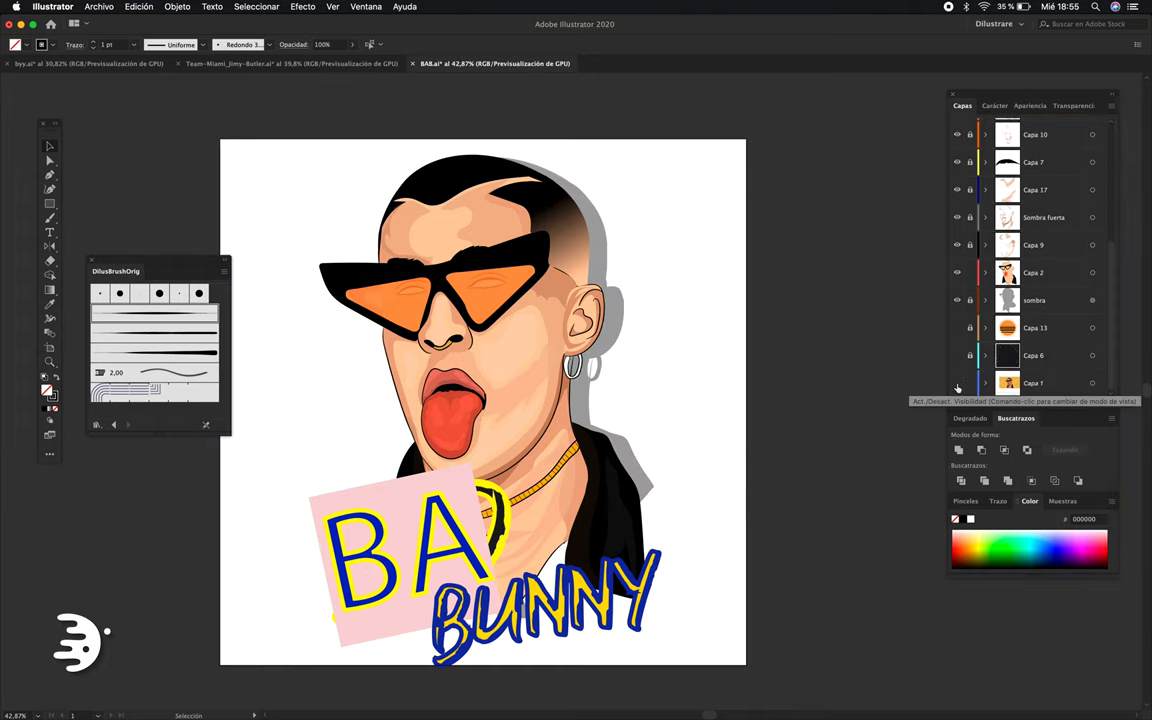
pyautogui.hotkey('ctrl', 'z')
pyautogui.scroll(2, 856, 389)
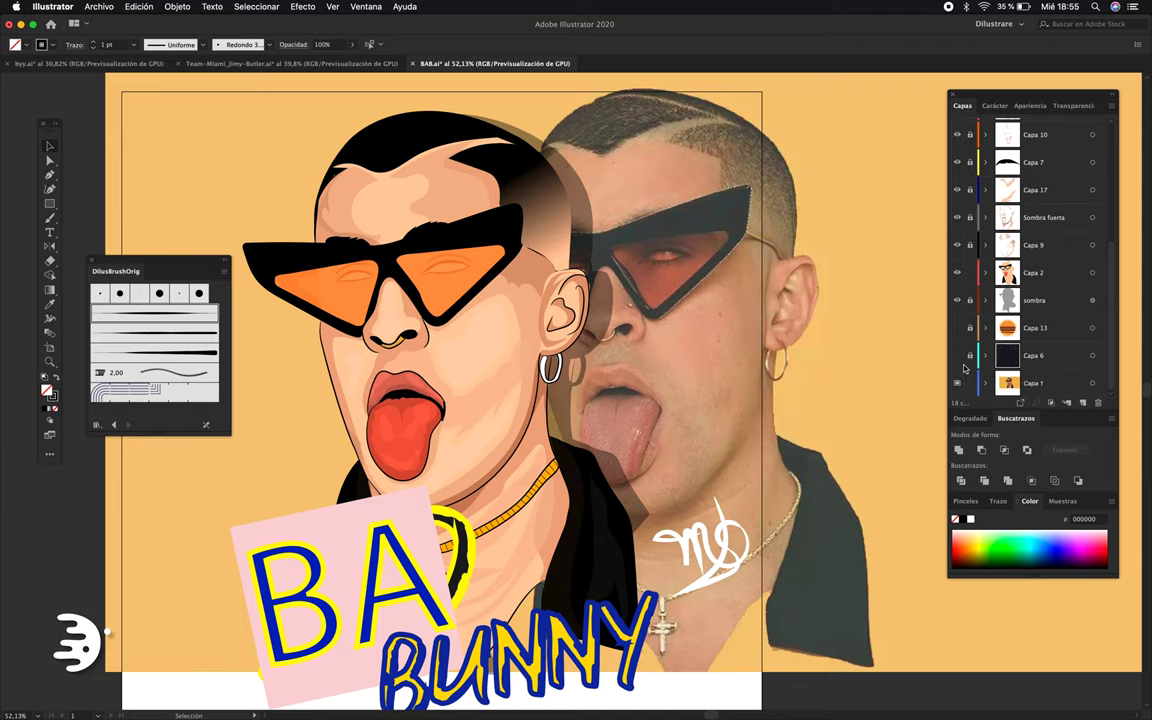
pyautogui.hotkey('ctrl', 'shift', 'z')
pyautogui.hscroll(-2, 748, 437)
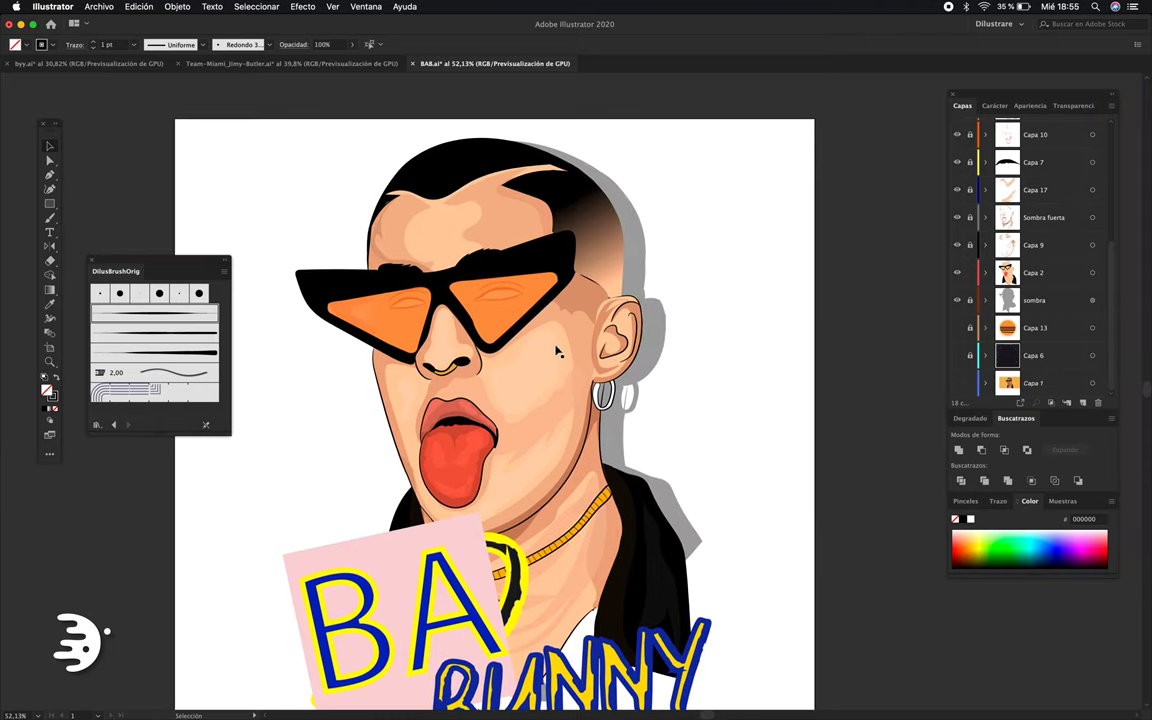
pyautogui.click(560, 277)
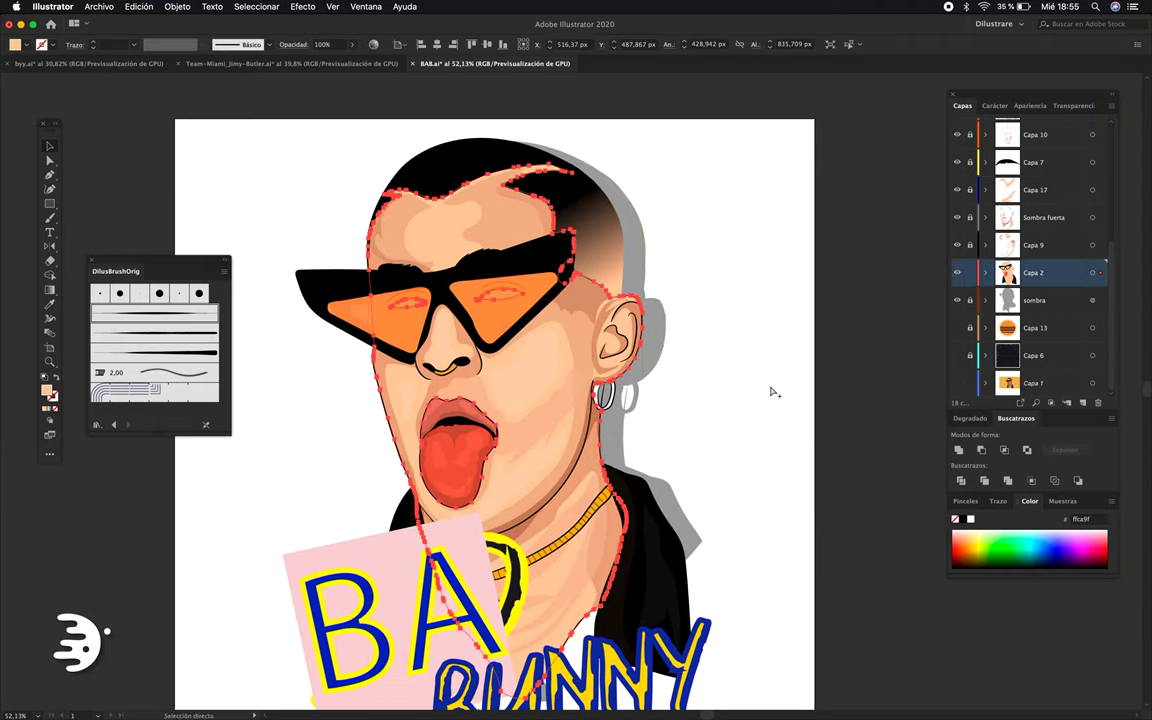
# Recolor the face skin to hue 24, saturation 39 in Recolor Artwork, then deselect it.
pyautogui.hotkey('ctrl', 'shift', 'i')
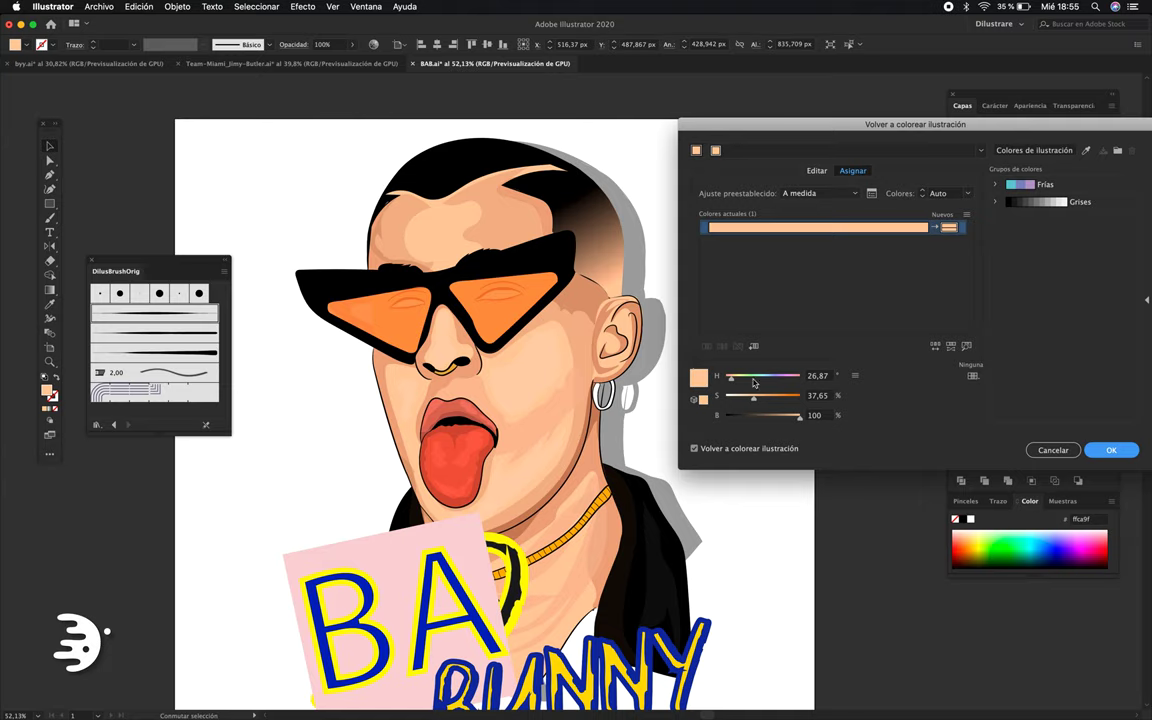
pyautogui.press('Tab')
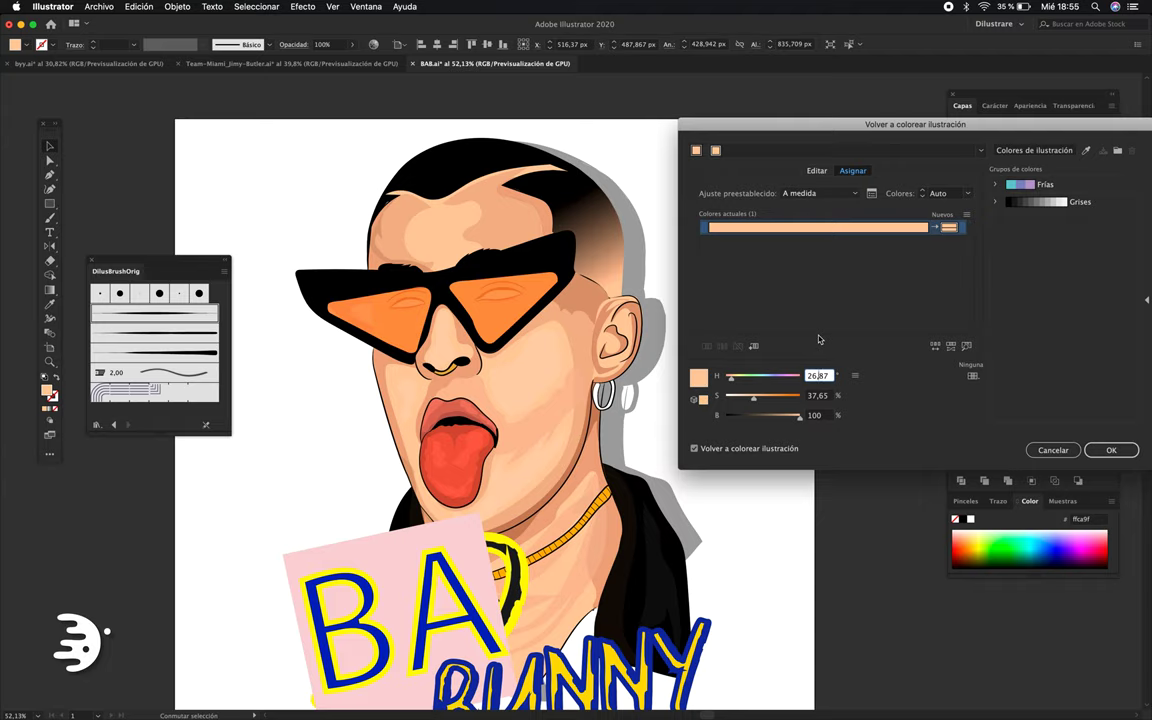
pyautogui.write('24')
pyautogui.press('Tab')
pyautogui.write('39')
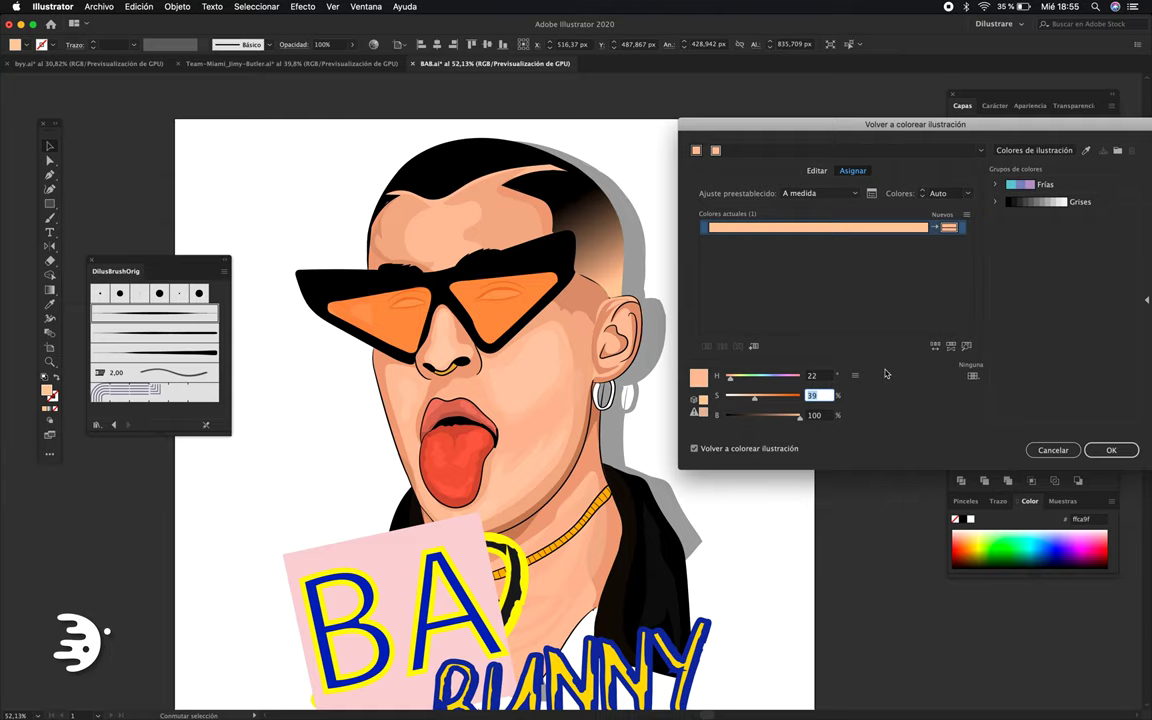
pyautogui.press('Return')
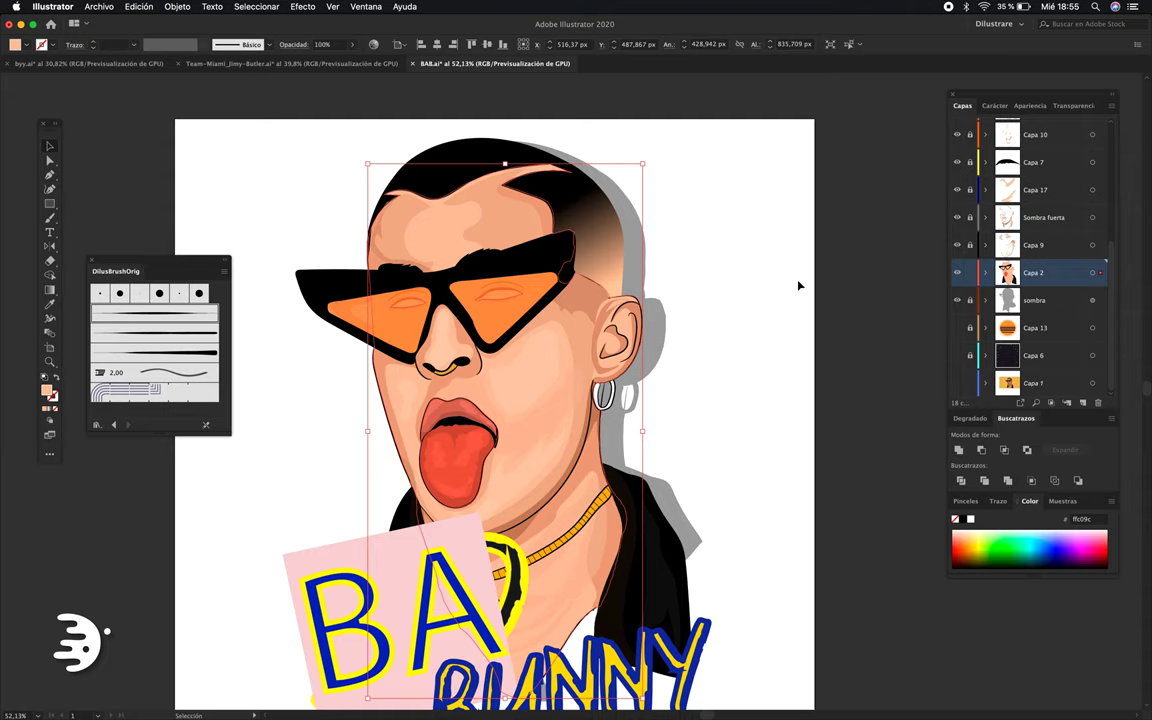
pyautogui.press('a')
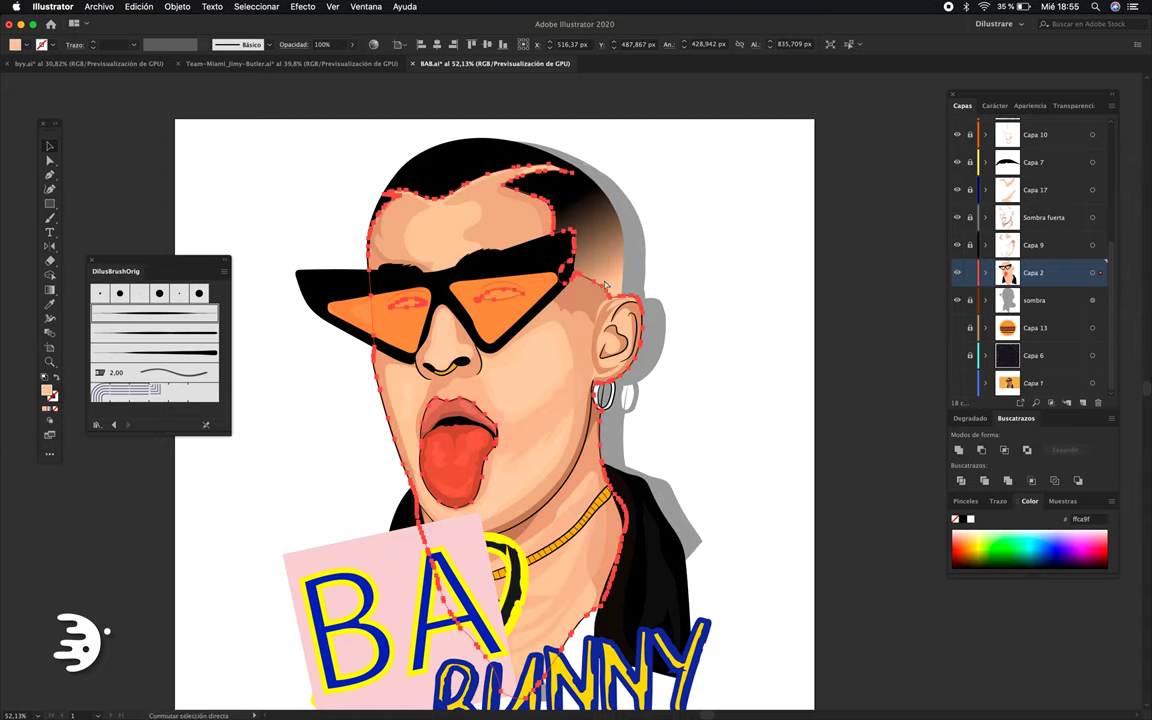
pyautogui.press('v')
pyautogui.click(749, 325)
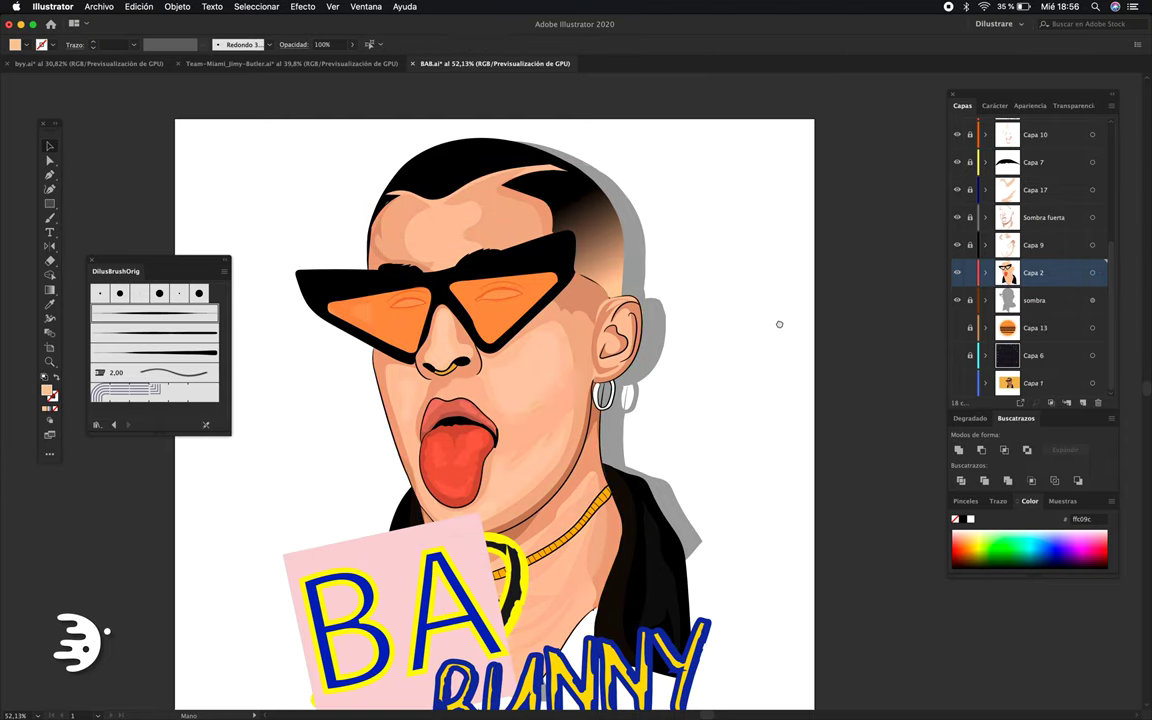
# Show the orange backdrop and reference photo layer beside the portrait again.
pyautogui.scroll(-3, 760, 316)
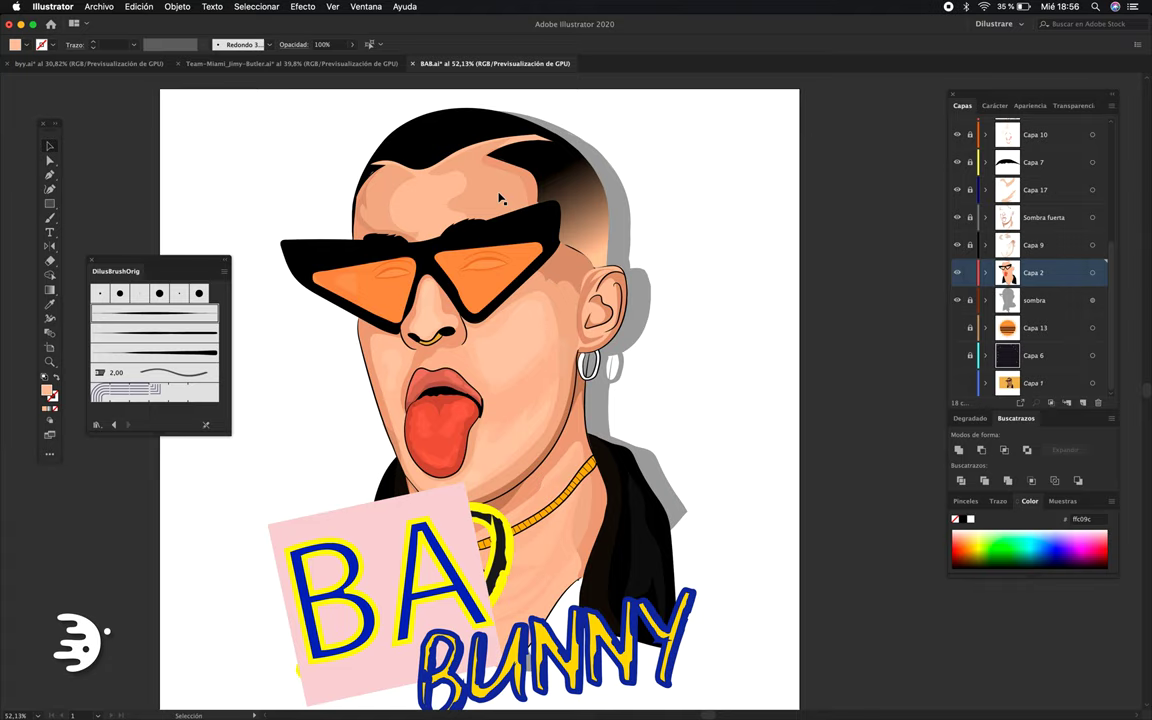
pyautogui.click(957, 383)
pyautogui.scroll(2, 802, 327)
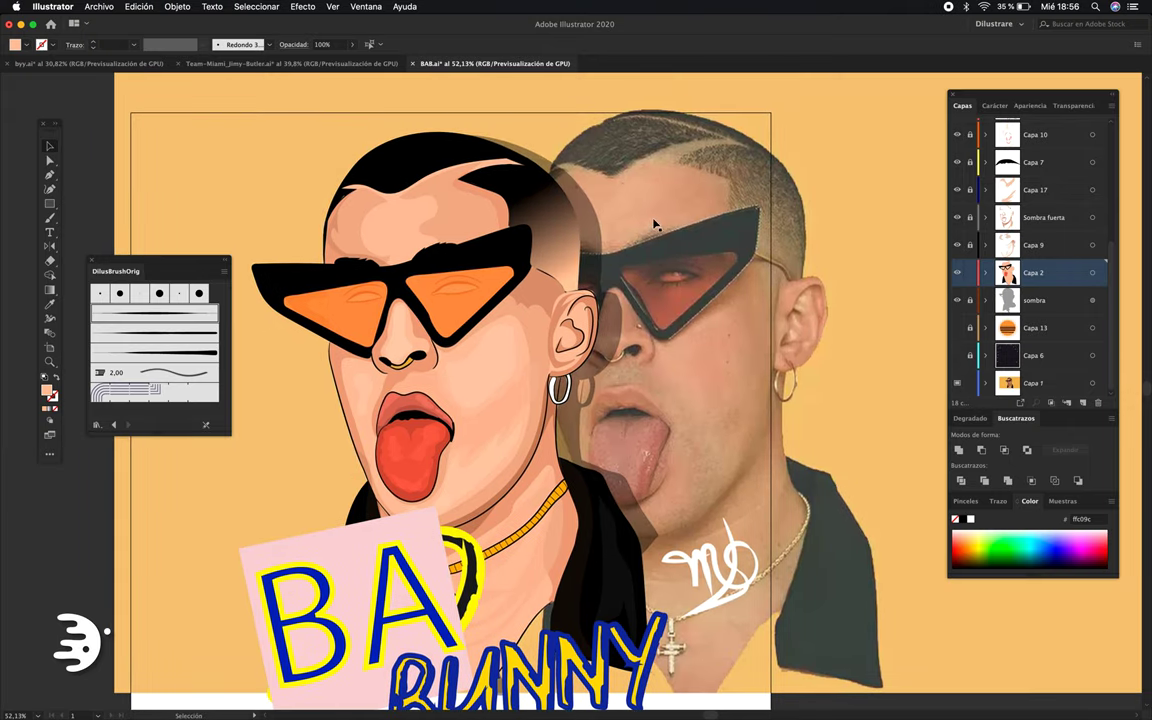
pyautogui.scroll(3, 679, 236)
pyautogui.hscroll(-2, 679, 236)
pyautogui.hscroll(-2, 640, 228)
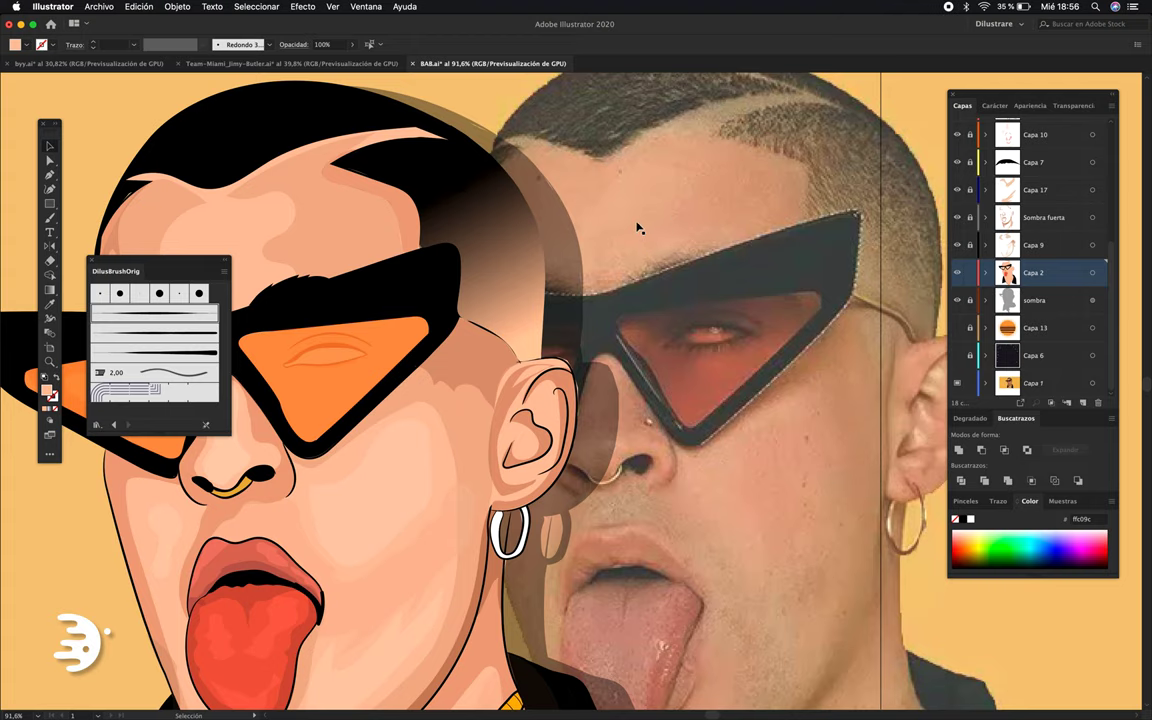
pyautogui.hscroll(-3, 585, 245)
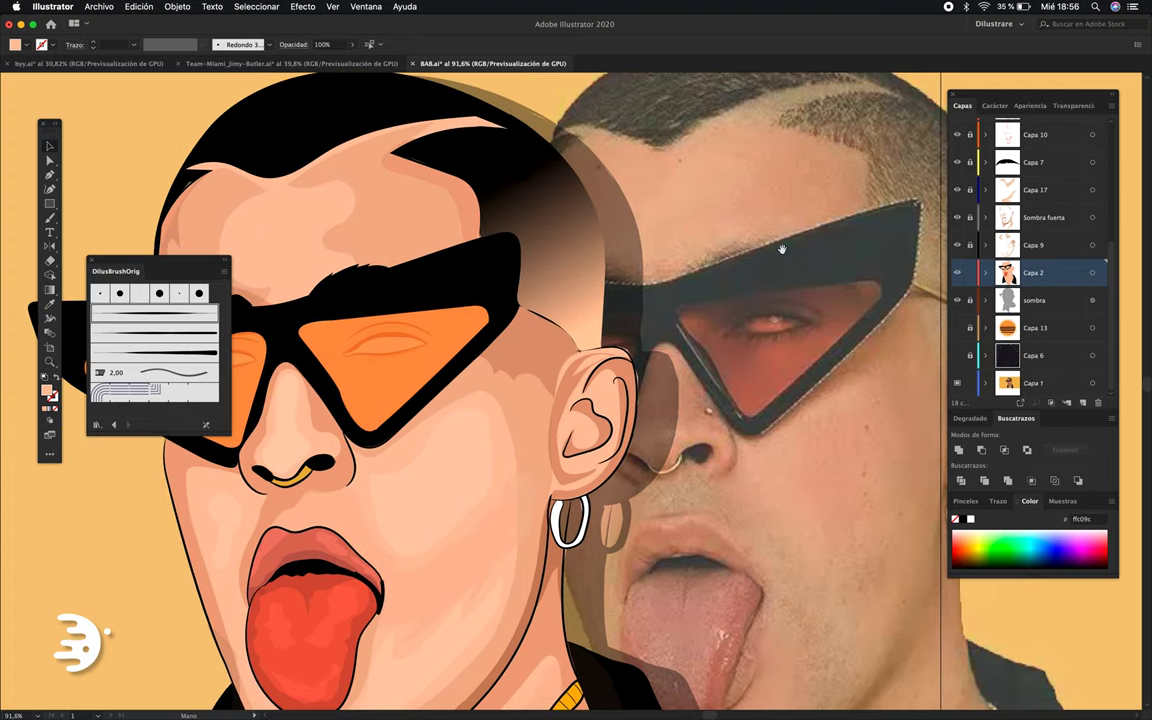
pyautogui.hscroll(-2, 771, 249)
pyautogui.scroll(-2, 772, 209)
pyautogui.scroll(-3, 700, 250)
pyautogui.scroll(-3, 635, 285)
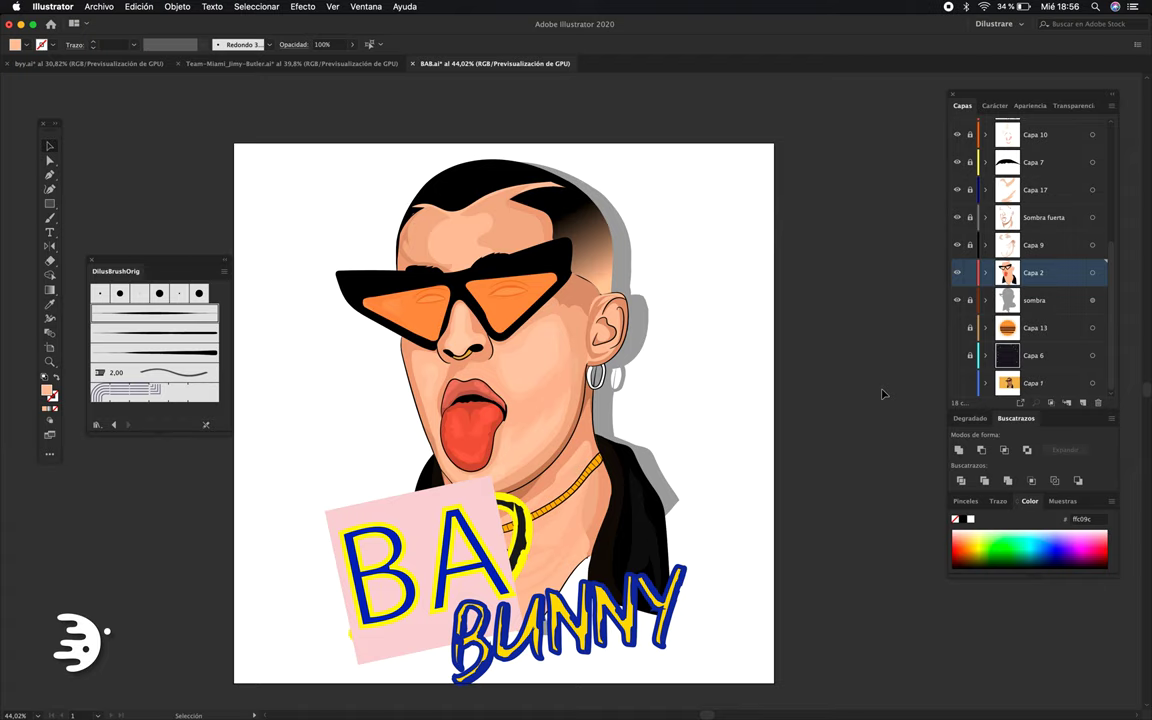
# Pan and zoom around the face to compare the portrait against the reference photo.
pyautogui.scroll(2, 510, 290)
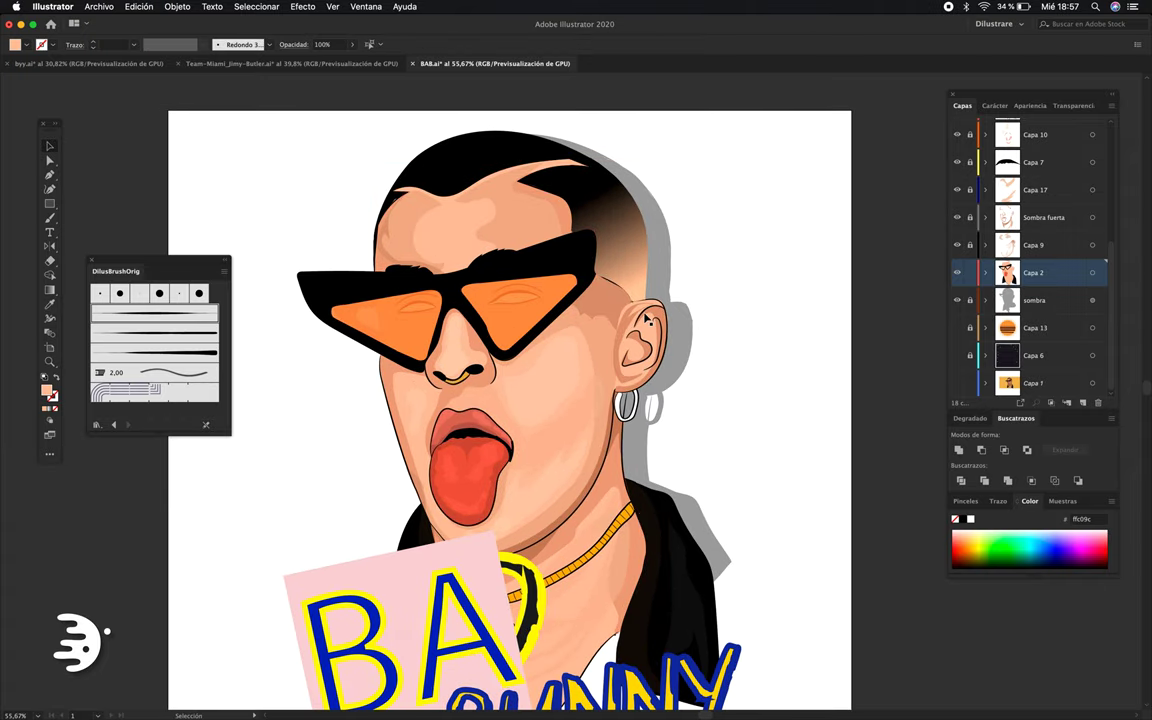
pyautogui.scroll(2, 562, 301)
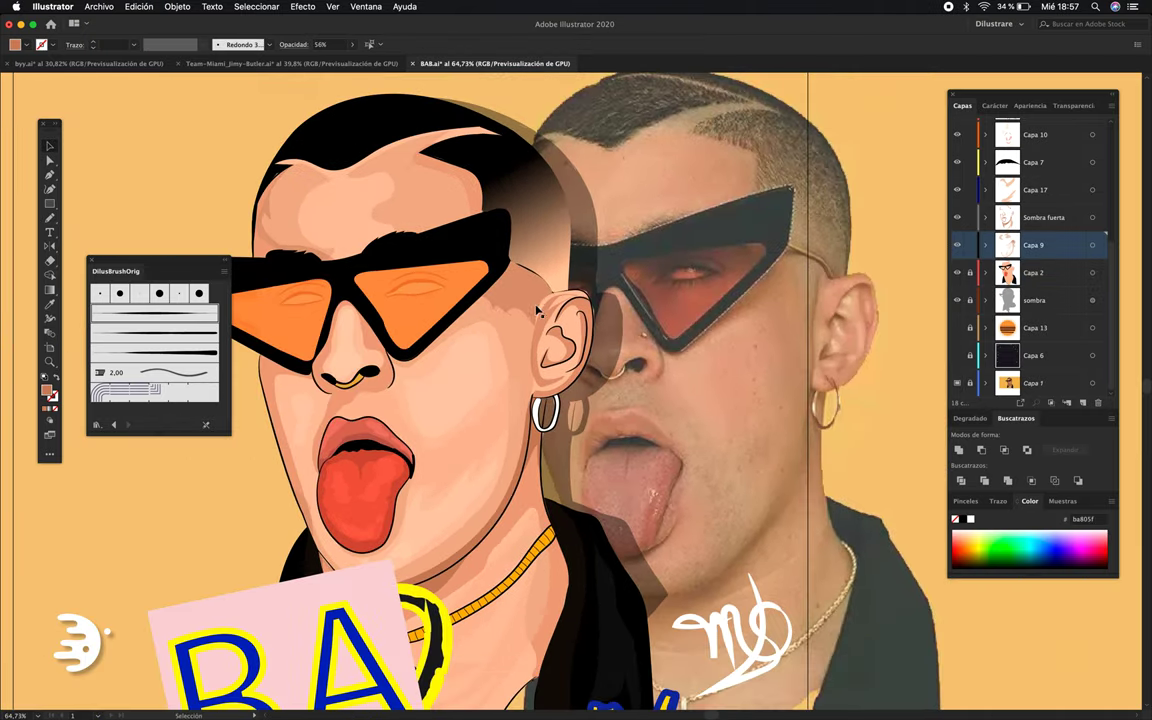
pyautogui.moveTo(538, 312); pyautogui.dragTo(566, 293)
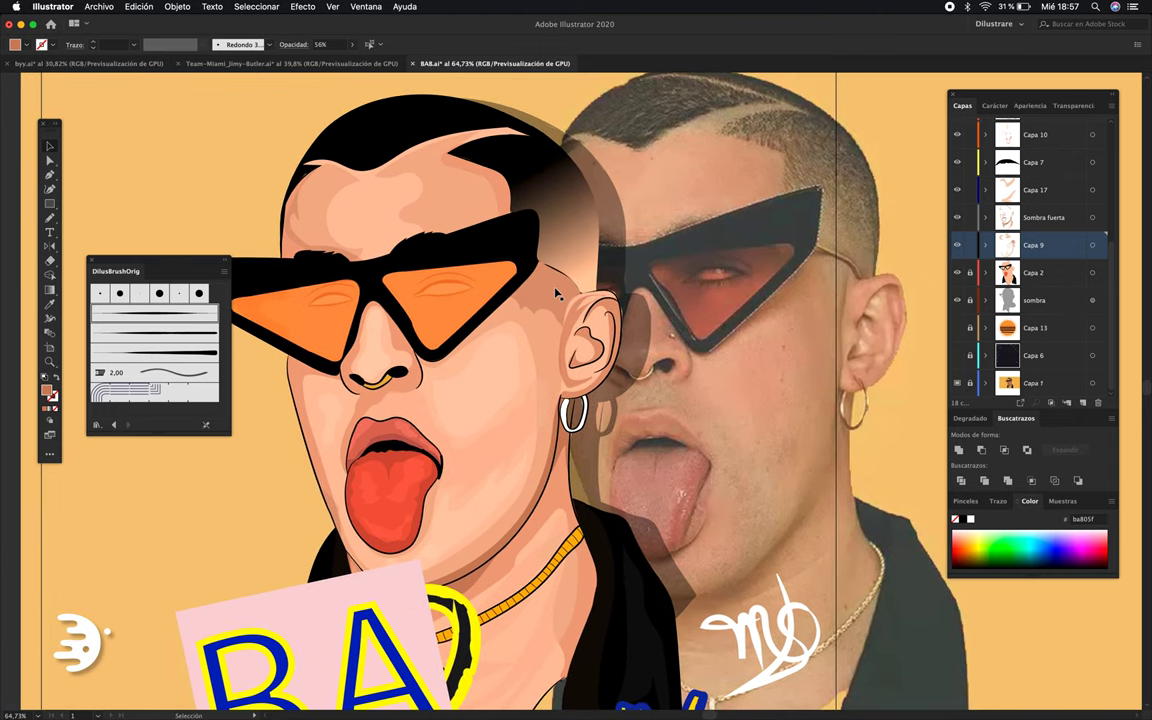
pyautogui.scroll(-1, 525, 265)
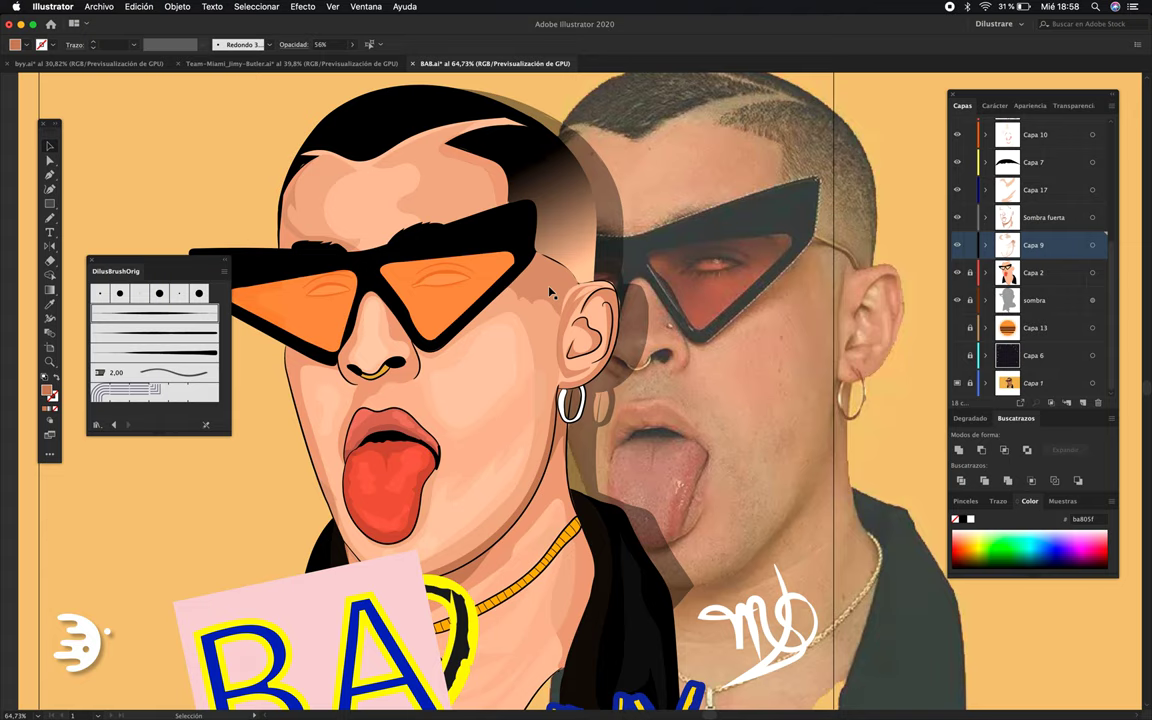
pyautogui.scroll(-1, 549, 291)
pyautogui.scroll(-1, 549, 291)
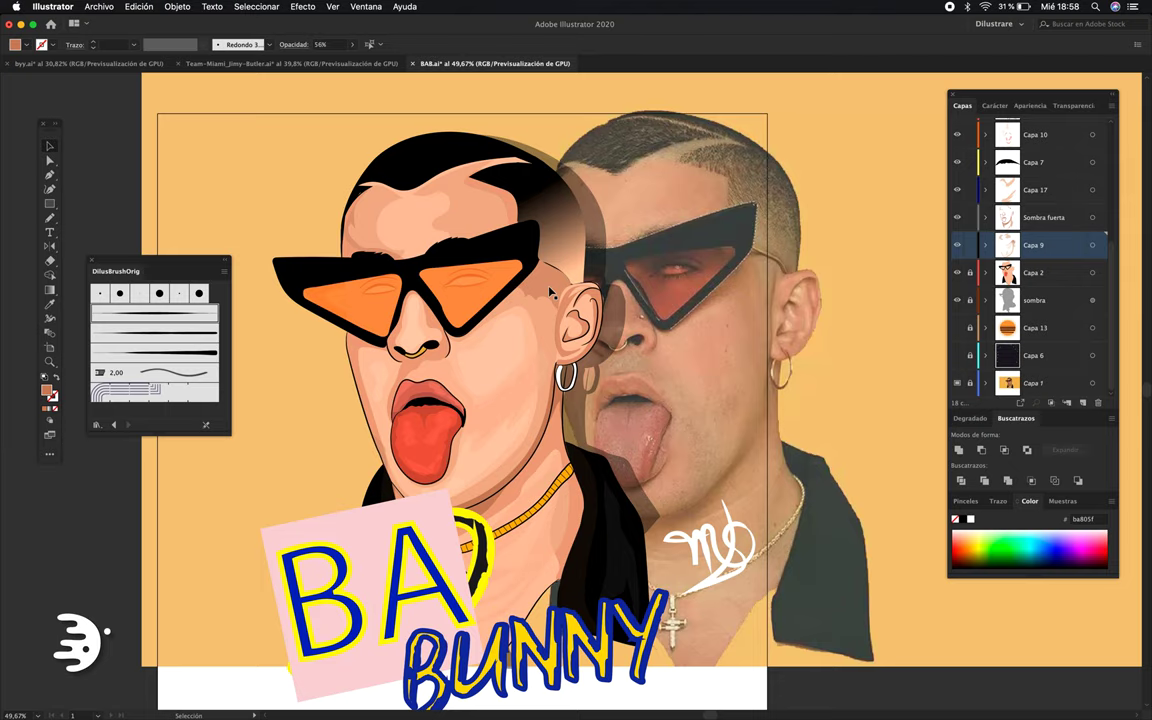
pyautogui.scroll(1, 575, 333)
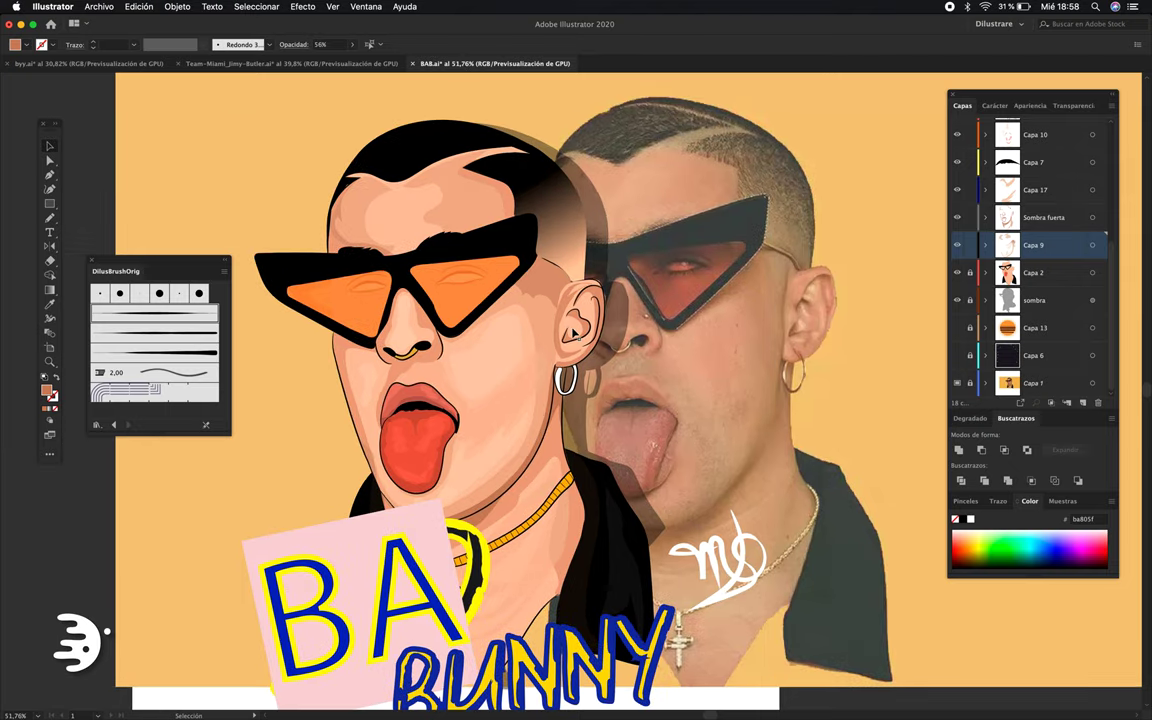
pyautogui.scroll(3, 575, 333)
pyautogui.scroll(3, 560, 320)
pyautogui.scroll(2, 537, 300)
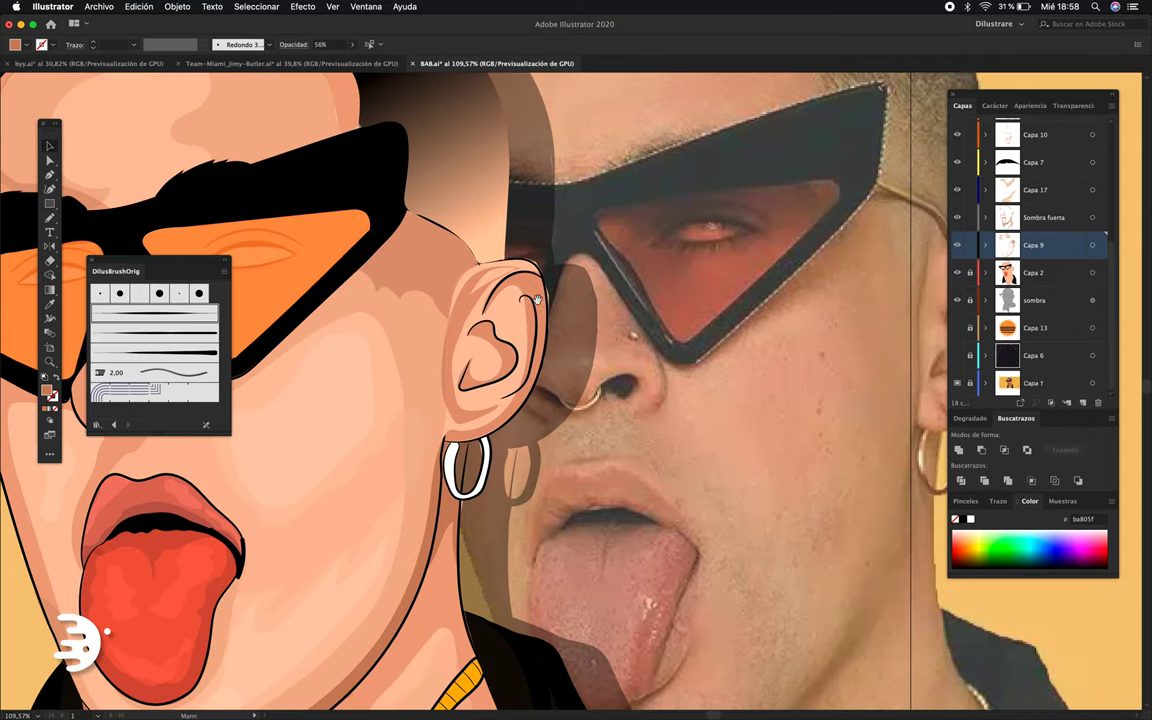
pyautogui.scroll(-5, 537, 300)
pyautogui.scroll(1, 540, 299)
pyautogui.scroll(3, 545, 298)
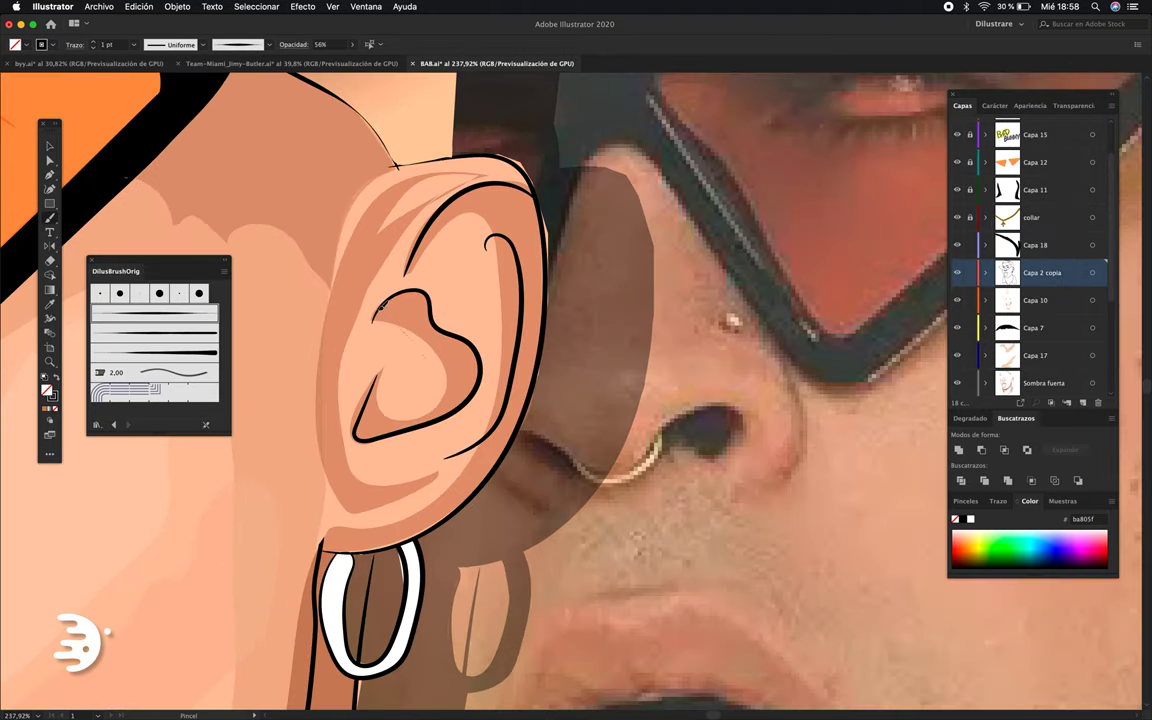
# Paint a detail stroke inside the heart-shaped ear fold at 100% opacity, 0.5 pt weight.
pyautogui.moveTo(376, 309); pyautogui.dragTo(424, 352)
pyautogui.press('v')
pyautogui.click(351, 44)
pyautogui.hotkey('ctrl', 'z')
pyautogui.hotkey('ctrl', 'z')
pyautogui.press('b')
pyautogui.hotkey('ctrl', 'shift', 'a')
# Add more fine black strokes inside the ear fold with the Pencil, swapping fill and stroke.
pyautogui.scroll(-2, 460, 250)
pyautogui.hscroll(-2, 460, 250)
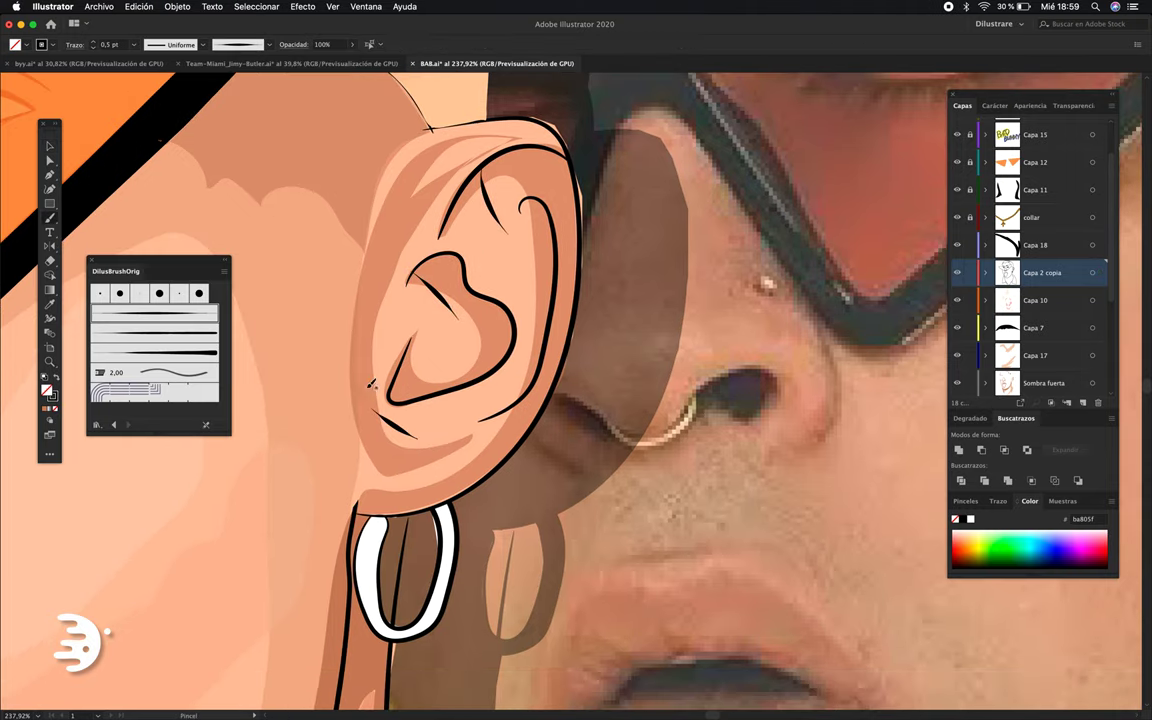
pyautogui.press('n')
pyautogui.scroll(-5, 398, 441)
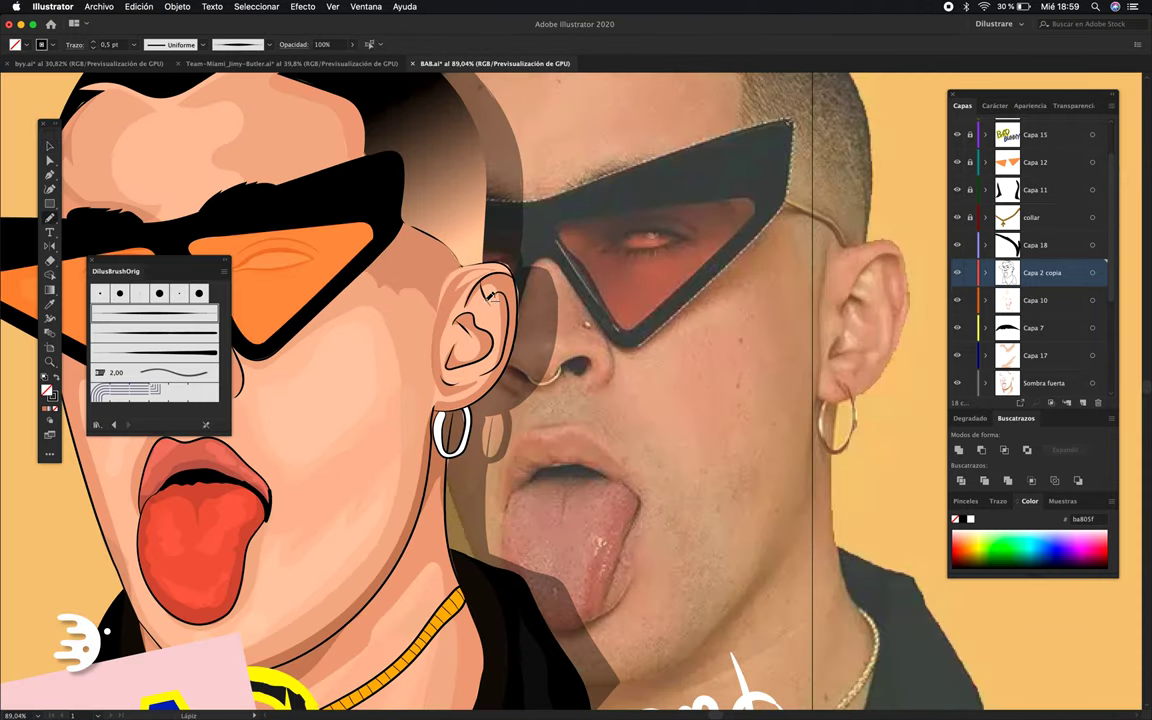
pyautogui.hotkey('shift', 'x')
pyautogui.scroll(5, 493, 282)
pyautogui.scroll(2, 491, 283)
pyautogui.scroll(2, 470, 215)
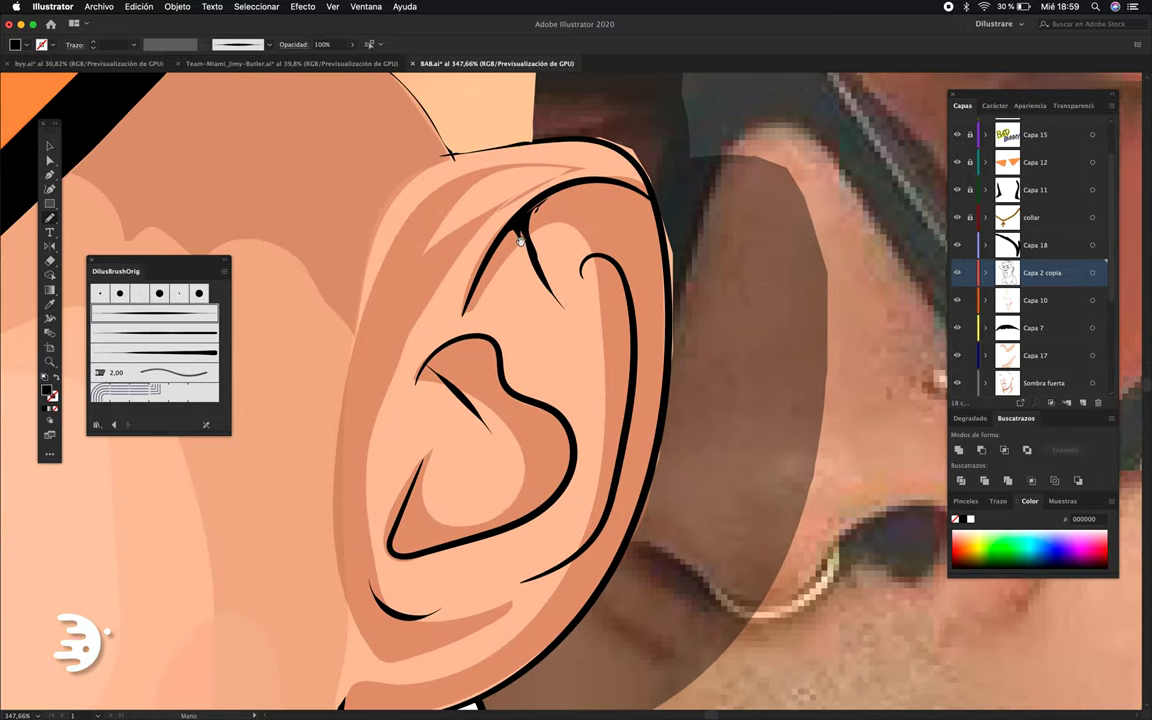
pyautogui.scroll(-3, 480, 190)
pyautogui.hscroll(-2, 480, 190)
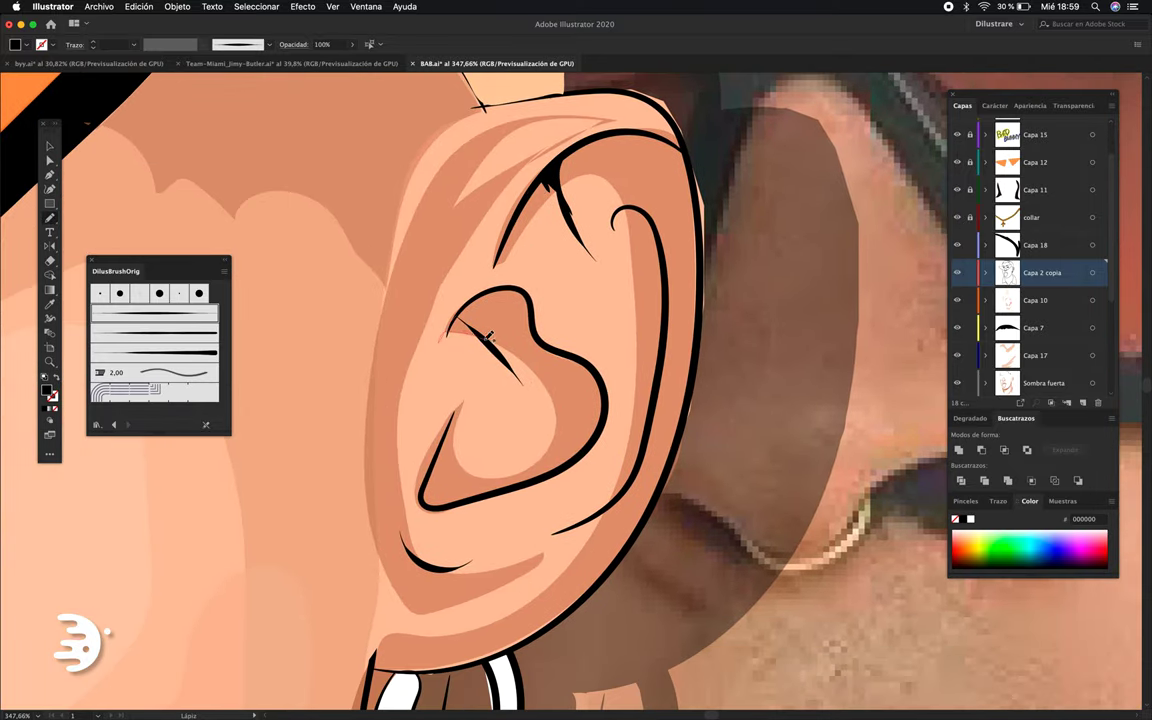
pyautogui.scroll(-1, 463, 338)
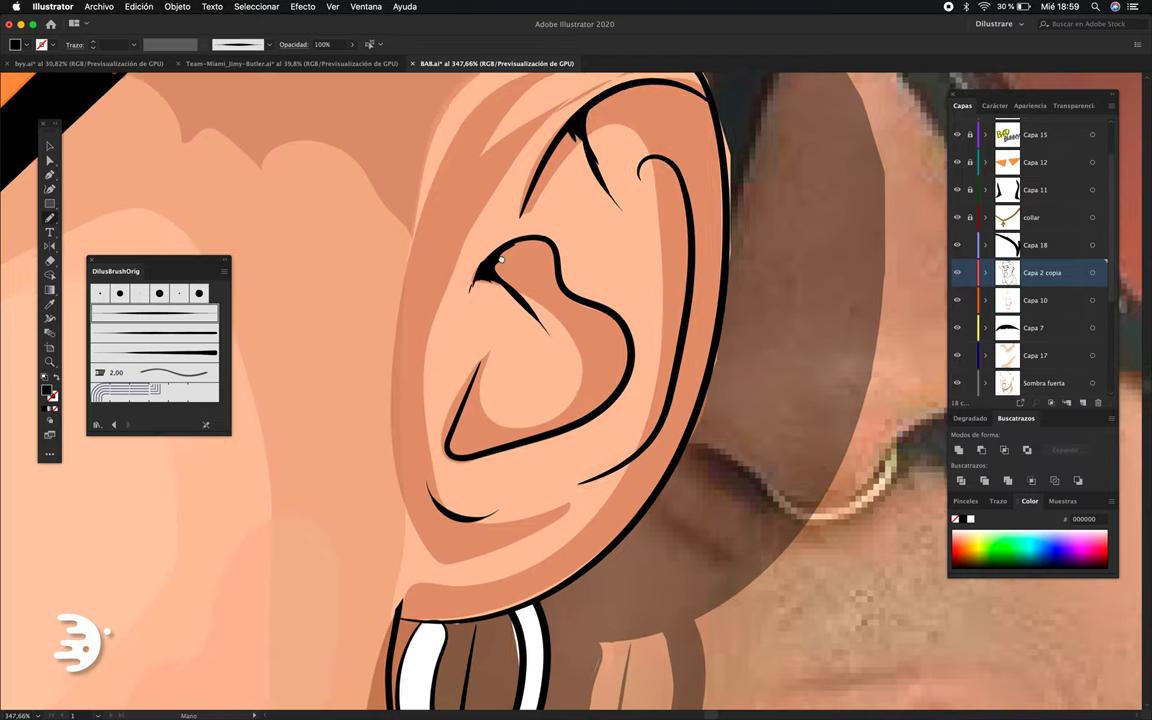
pyautogui.scroll(-3, 488, 430)
pyautogui.hscroll(-1, 488, 430)
pyautogui.scroll(-5, 487, 430)
pyautogui.scroll(2, 560, 350)
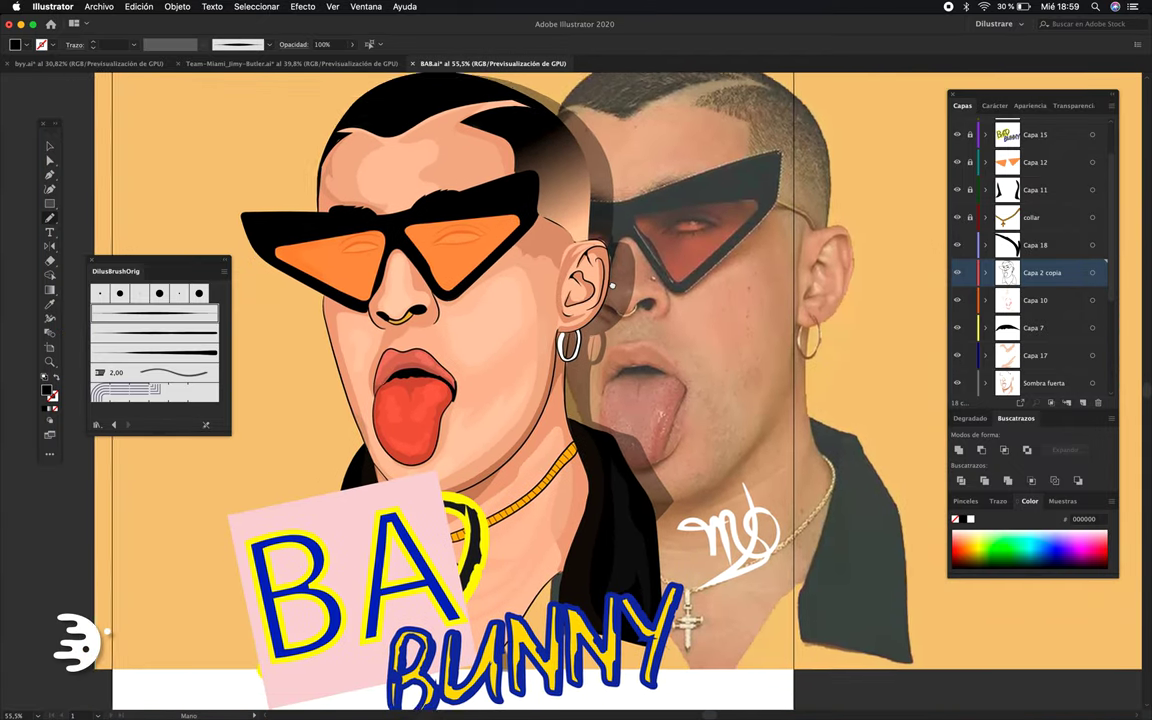
pyautogui.scroll(1, 632, 287)
pyautogui.scroll(-1, 631, 285)
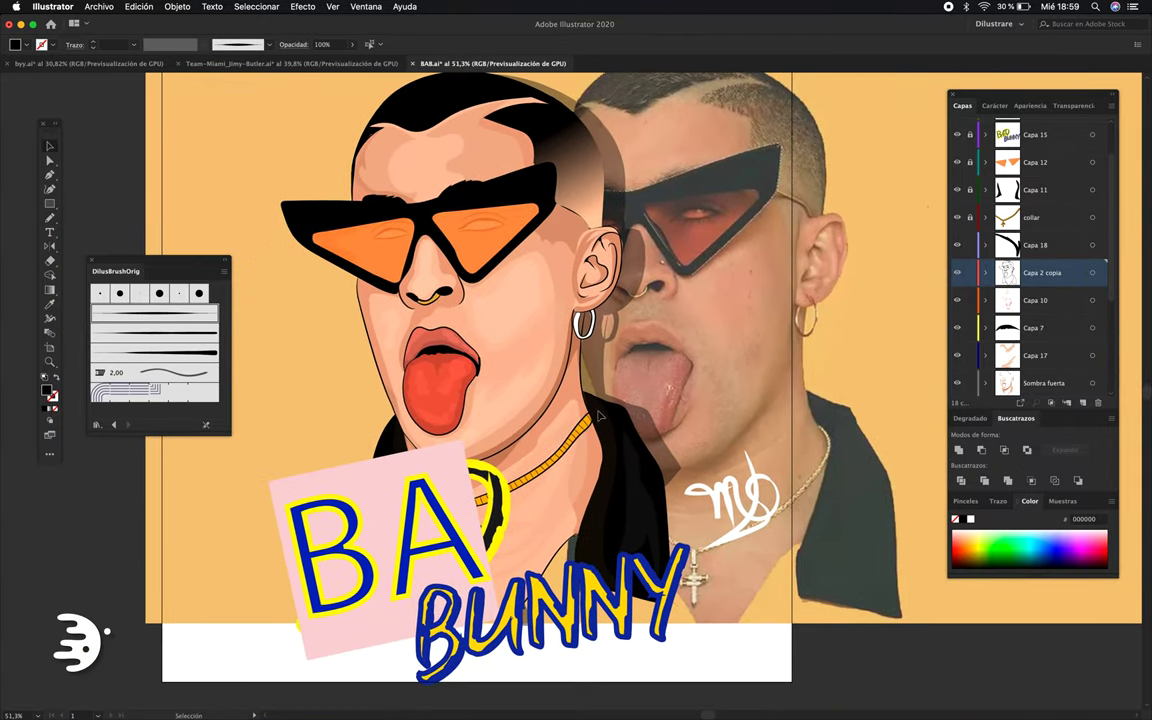
pyautogui.scroll(-1, 975, 274)
pyautogui.scroll(-1, 620, 400)
pyautogui.hscroll(-1, 620, 400)
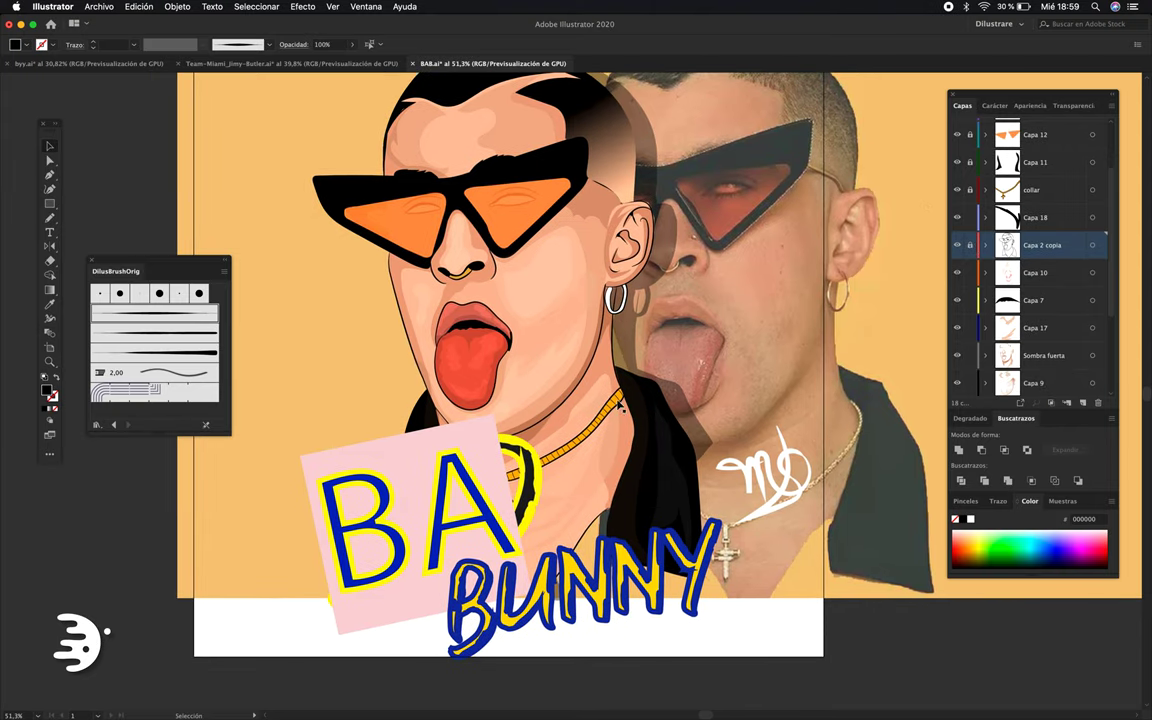
pyautogui.scroll(-1, 624, 406)
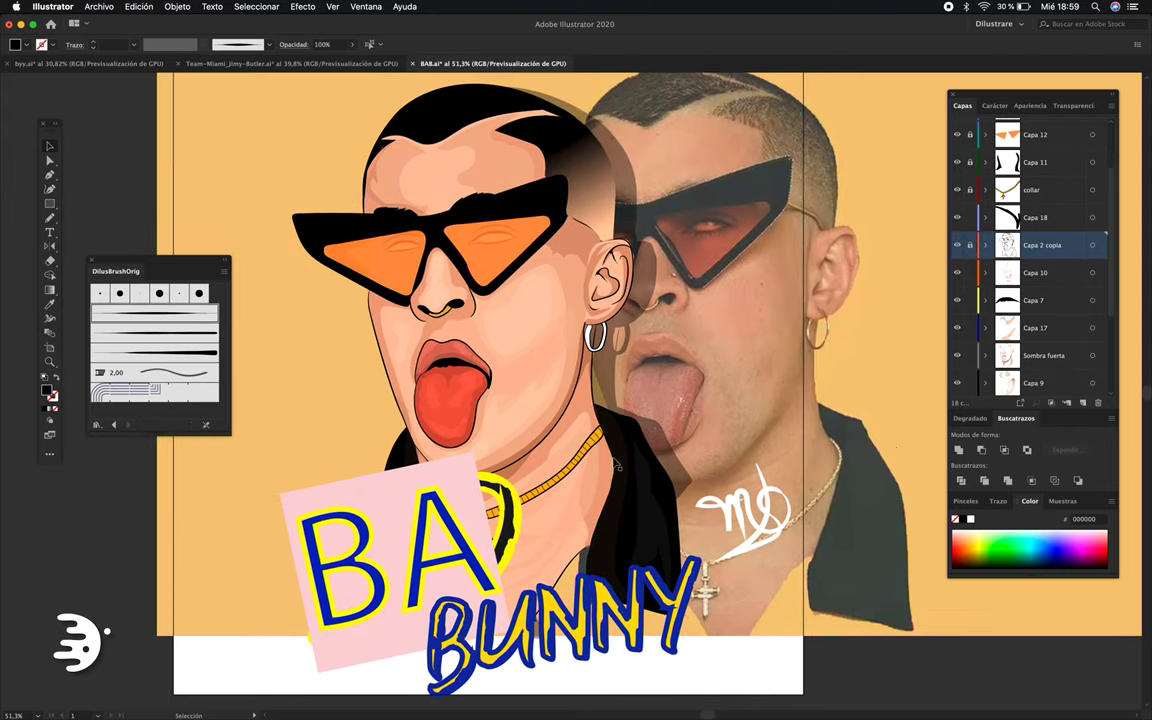
# Zoom out to view the whole artboard with the portrait alone on white.
pyautogui.scroll(1, 640, 330)
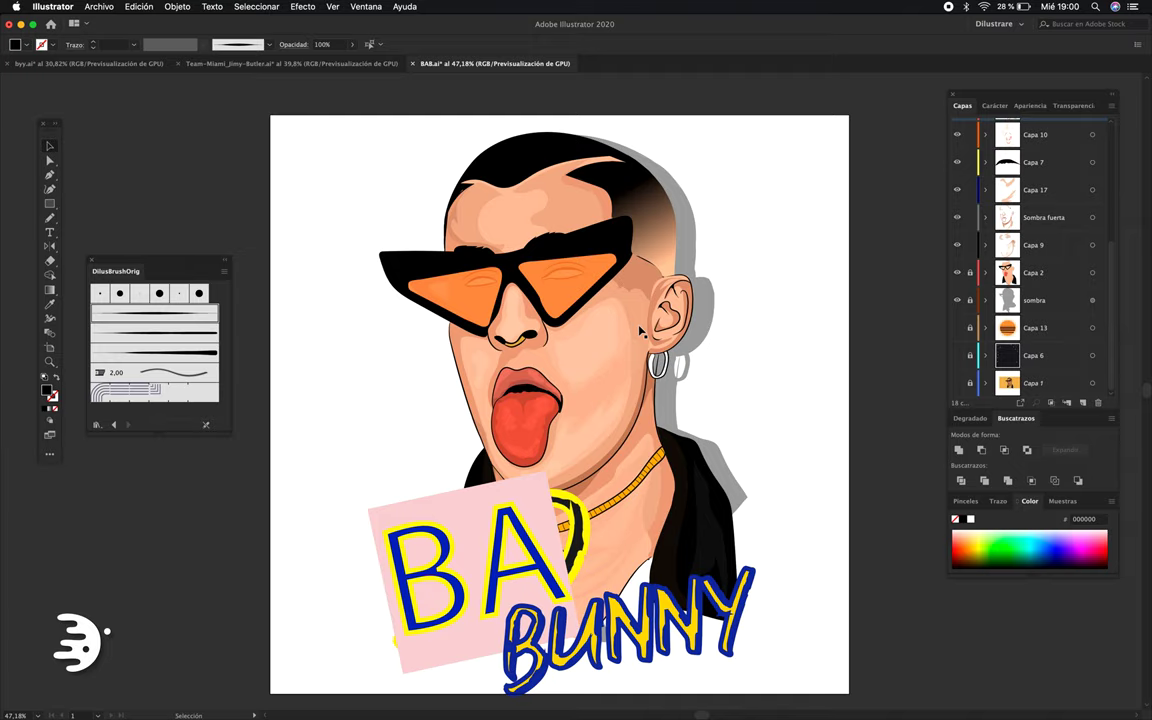
pyautogui.scroll(-1, 775, 268)
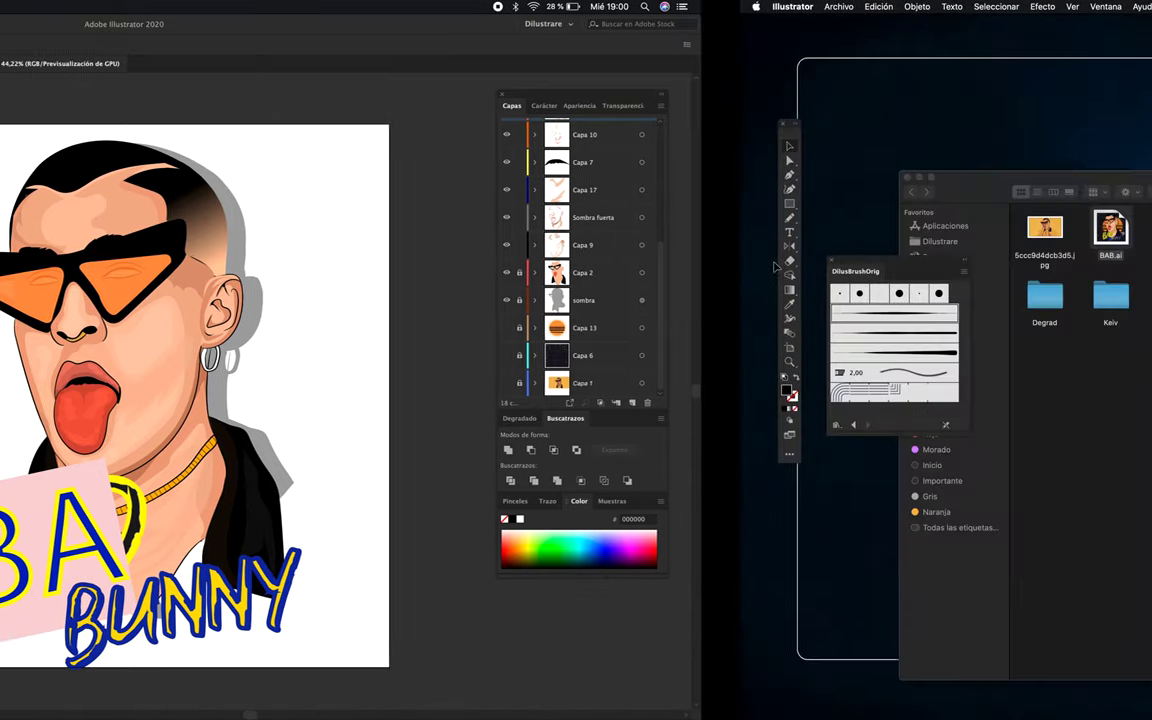
# Bring Finder forward and close its window to reveal the desktop with the Dilustrare folder.
pyautogui.click(614, 321)
pyautogui.press('super+w')
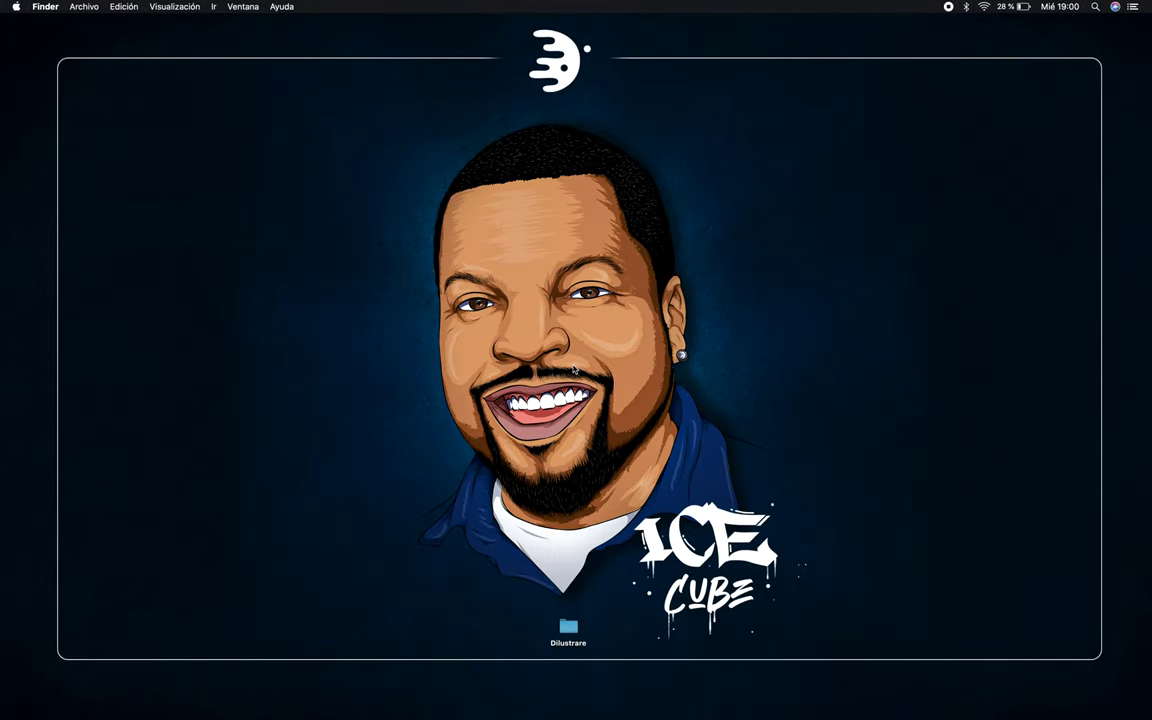